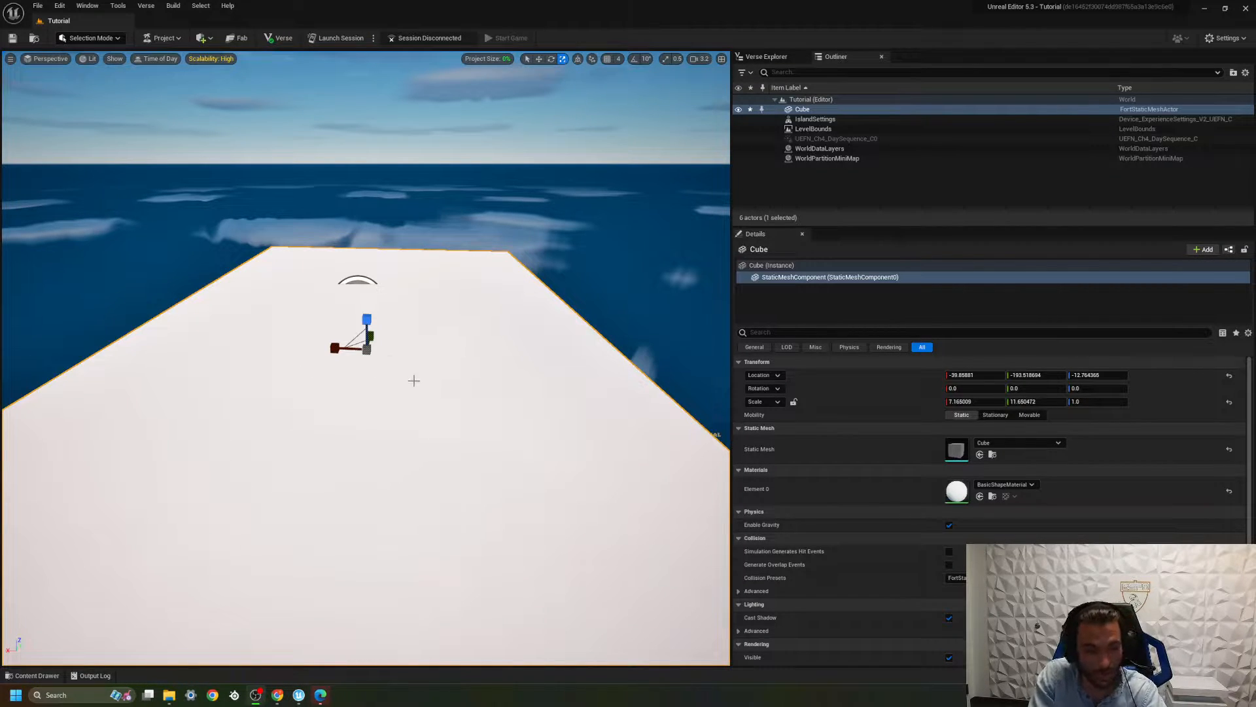
right_click_drag(376, 369, 370, 422)
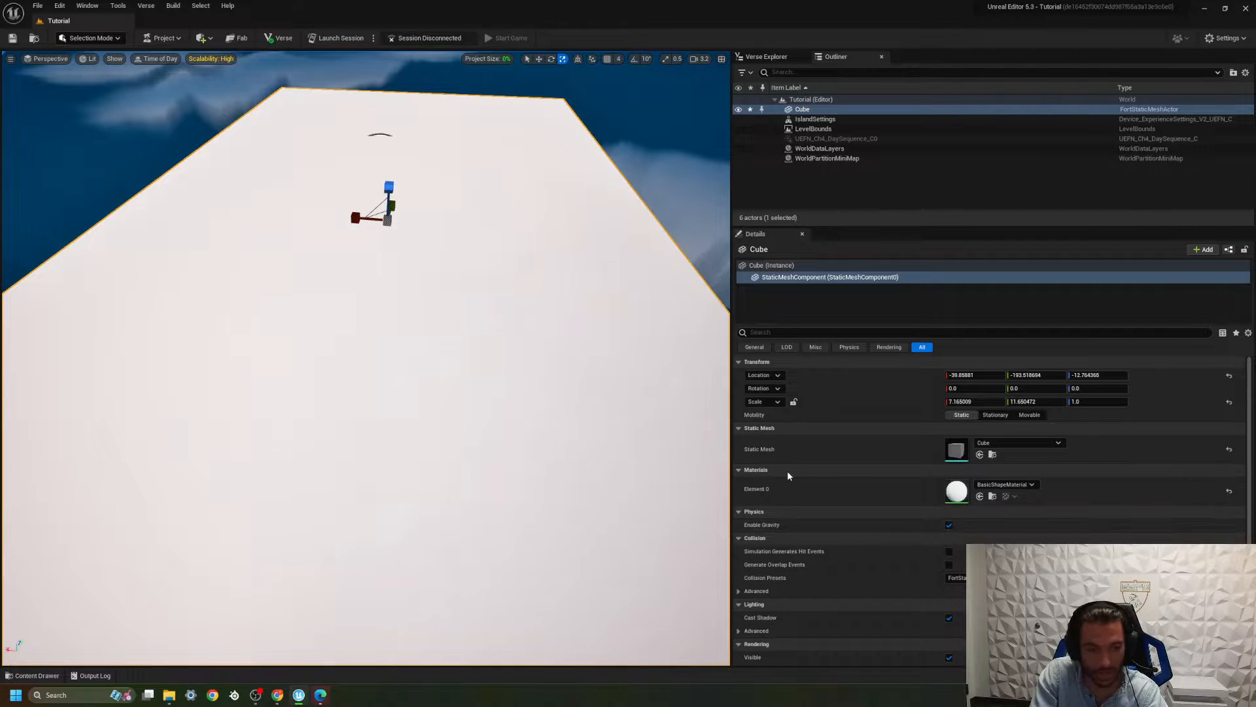
left_click_drag(732, 445, 407, 458)
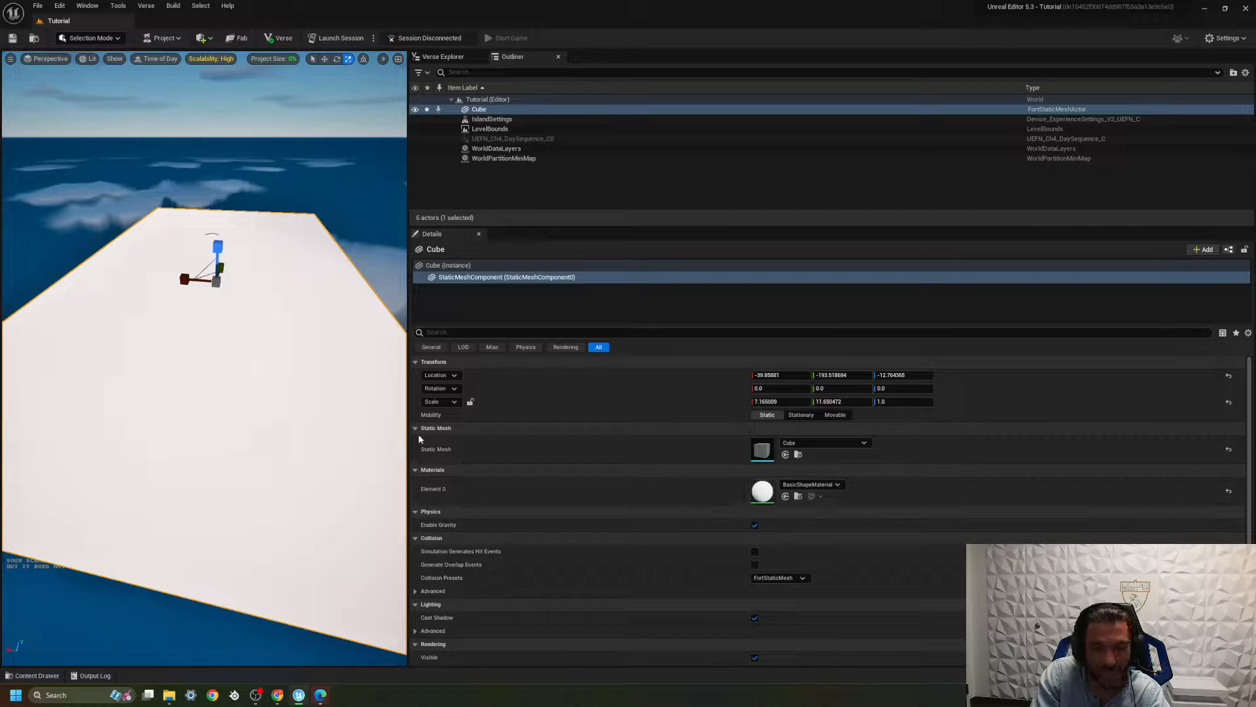
left_click_drag(407, 450, 768, 454)
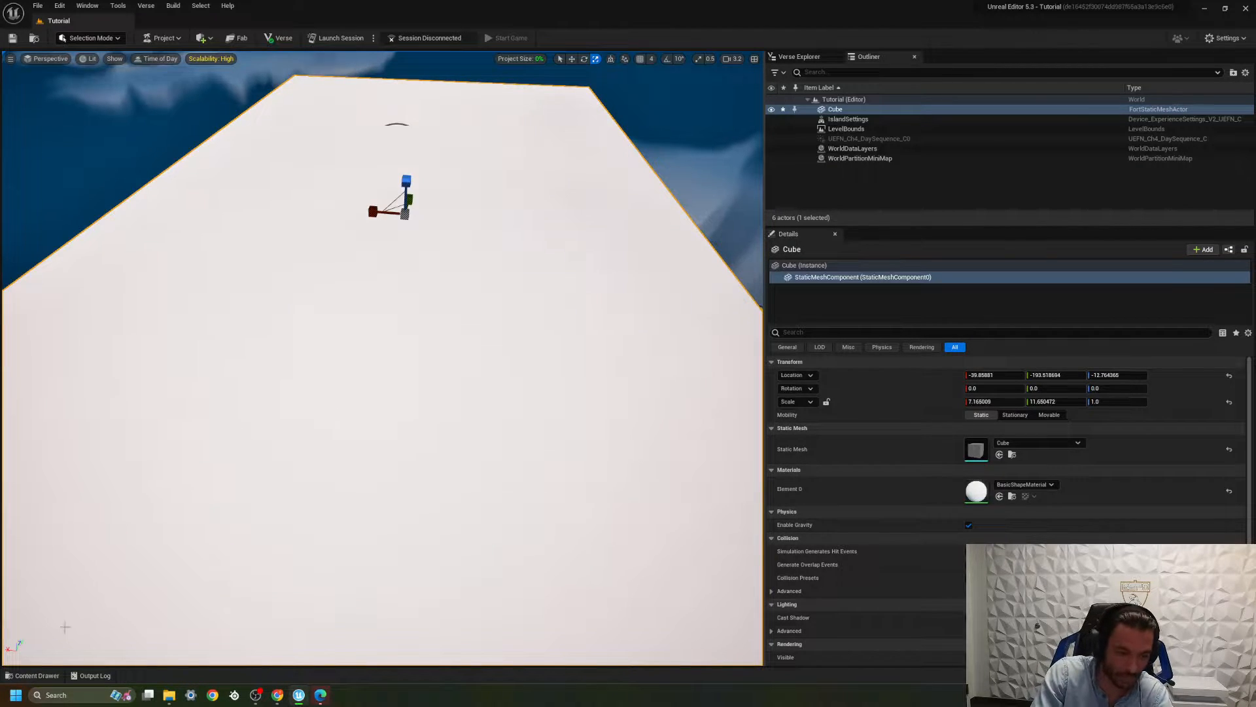
Step: Force delete the MI_Gravel_Inst material instance from the Tutorial Content folder
left_click(34, 675)
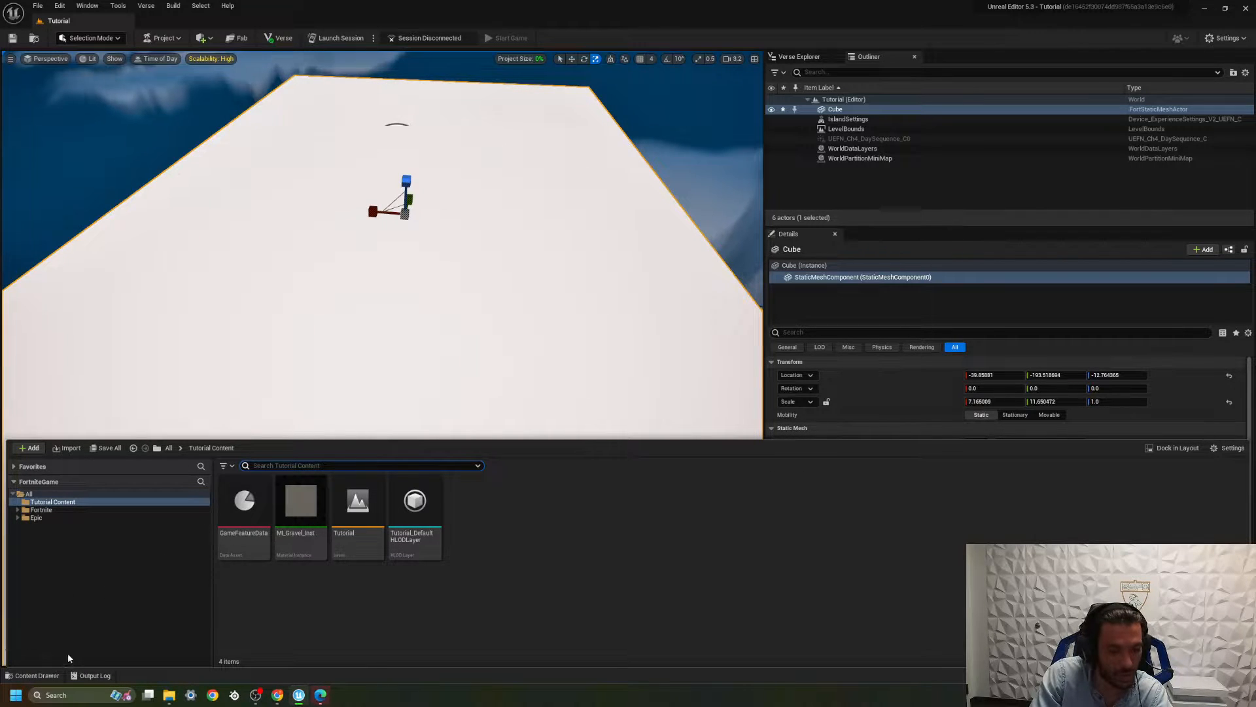
left_click(39, 501)
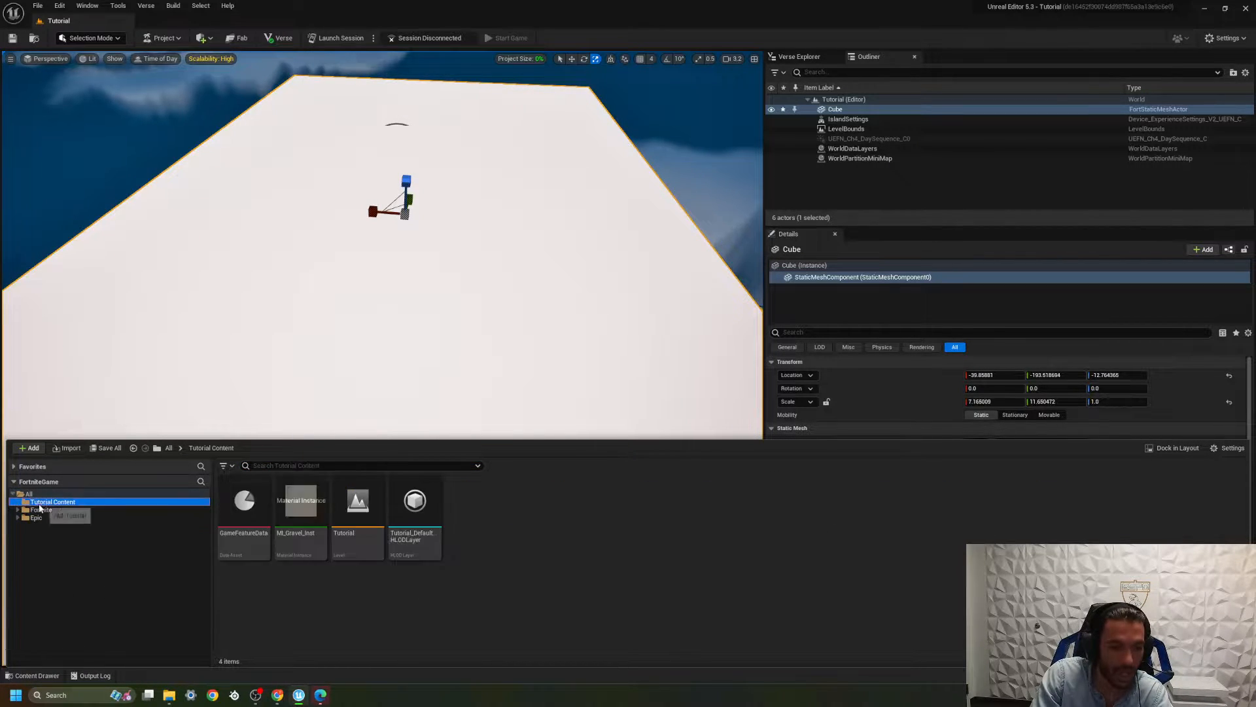
right_click(294, 532)
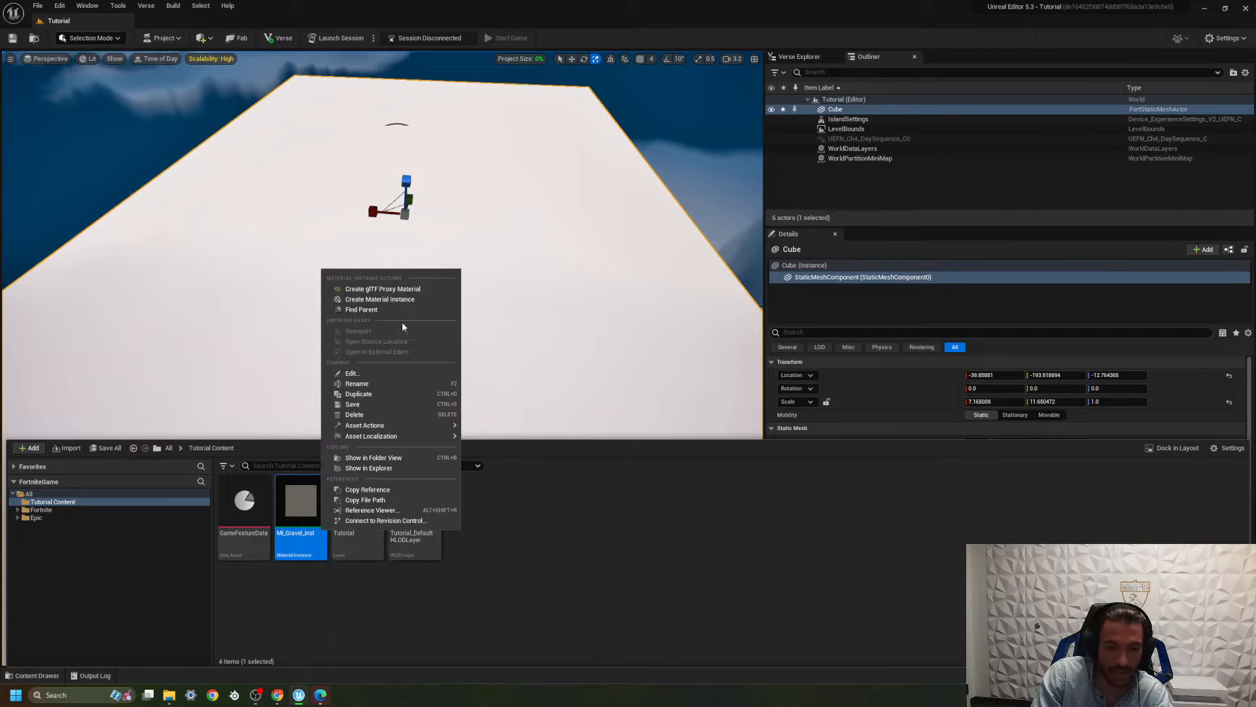
left_click(399, 419)
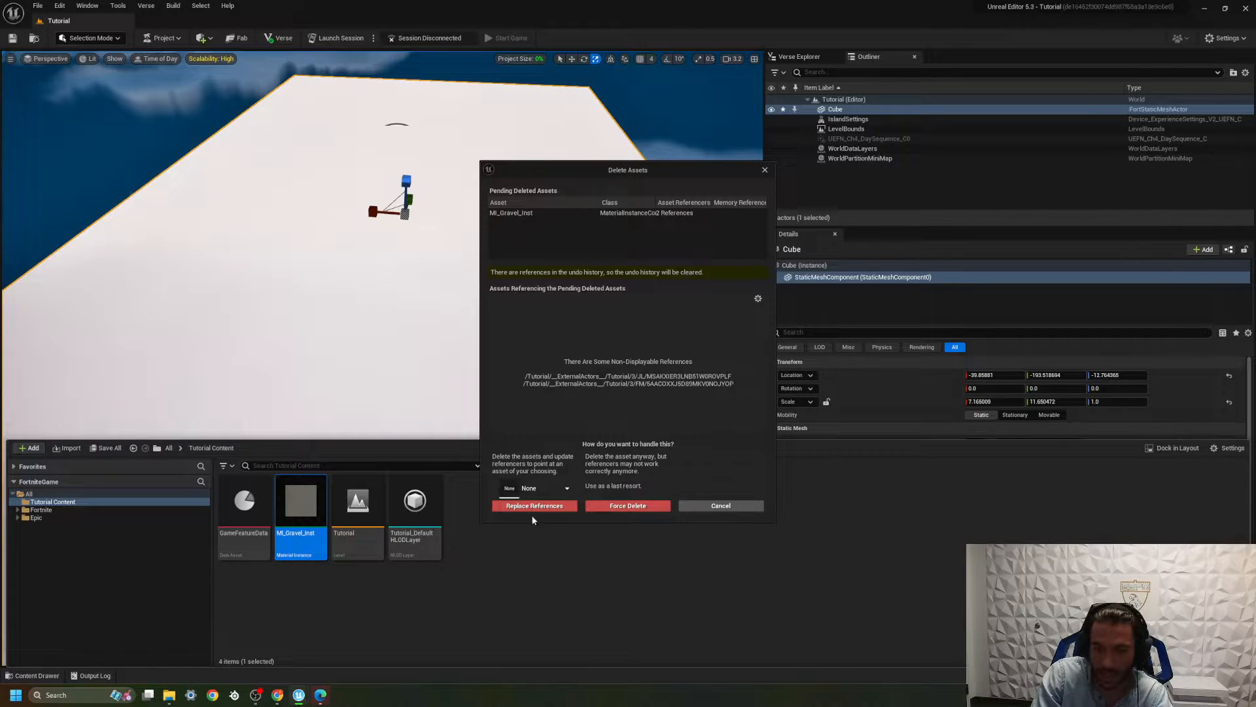
left_click(619, 510)
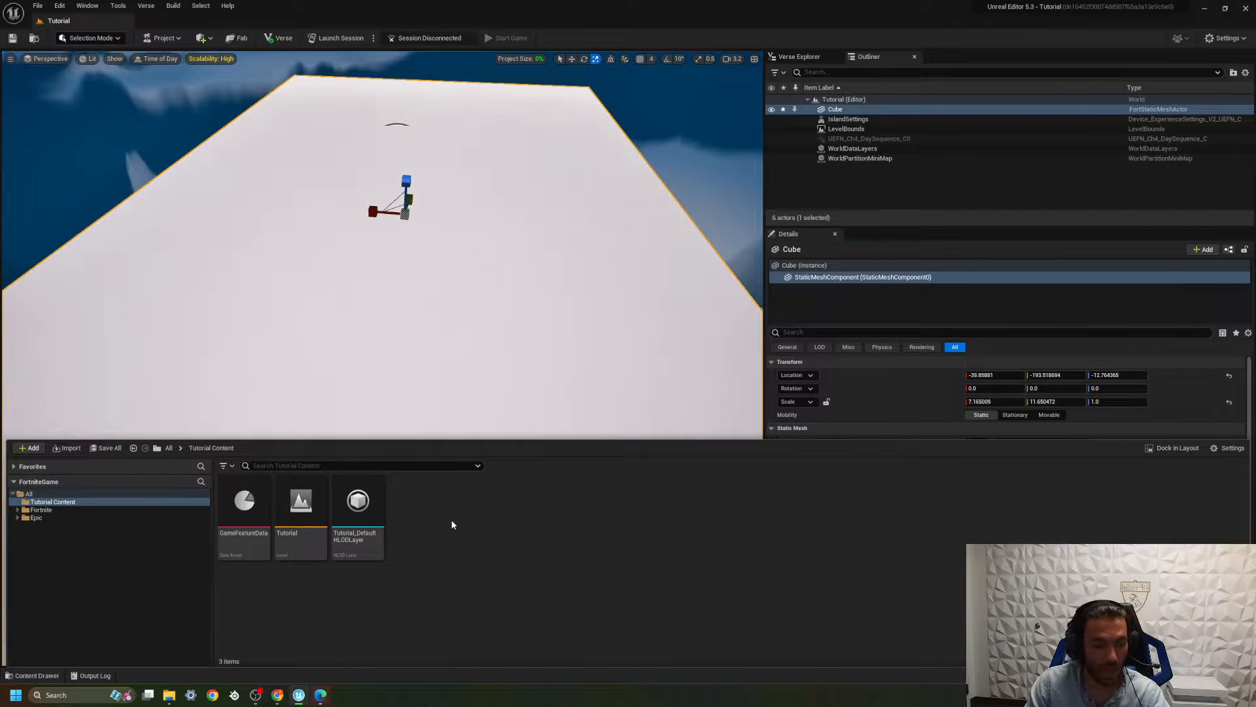
scroll(949, 394, "down", 3)
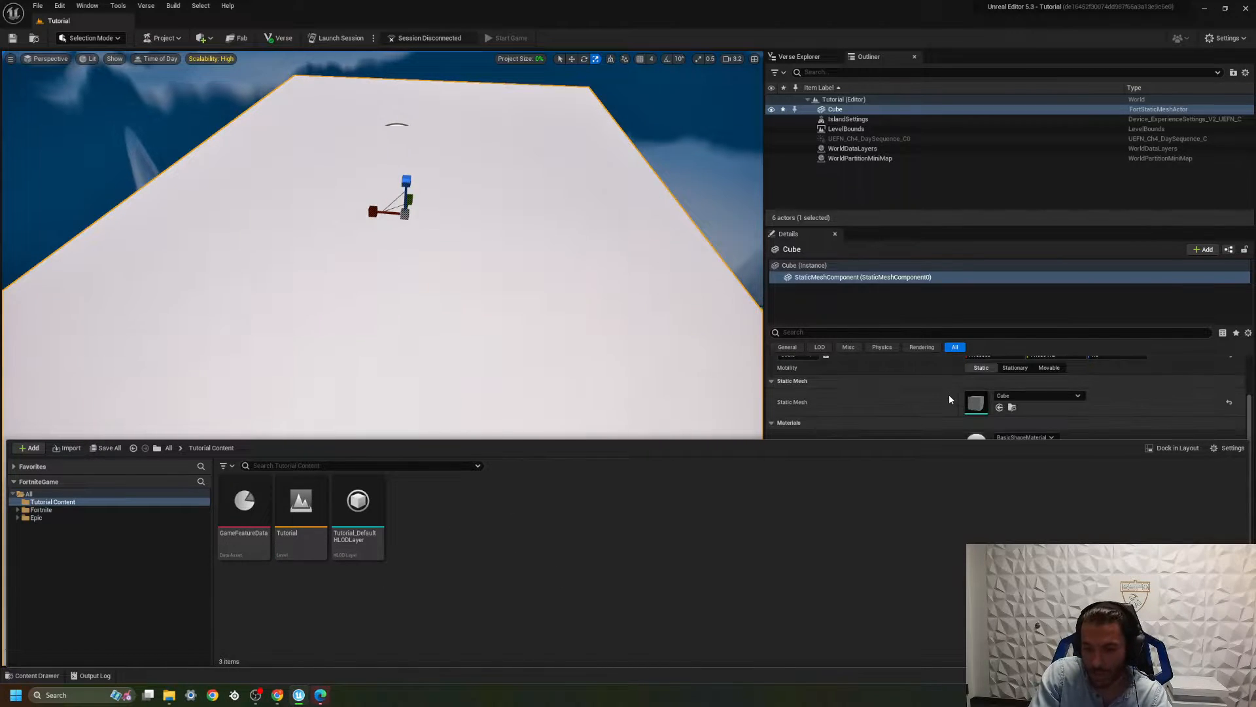
scroll(908, 399, "down", 1)
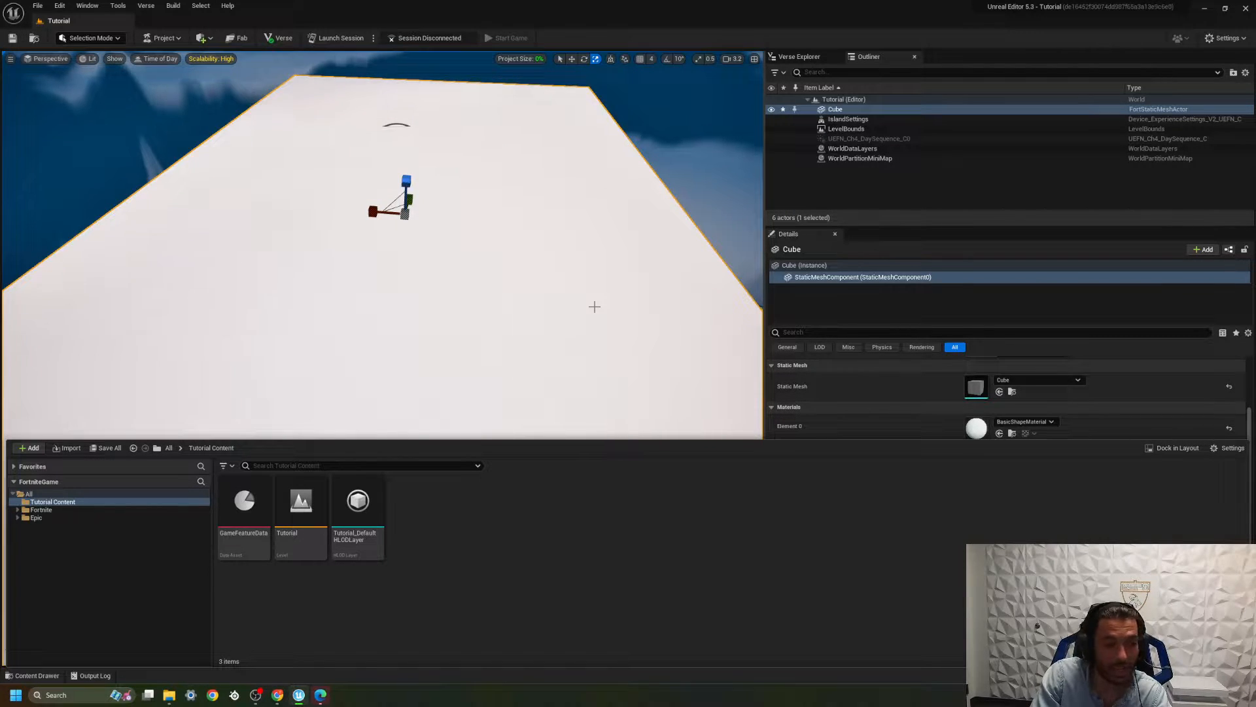
scroll(864, 382, "down", 1)
scroll(864, 382, "up", 4)
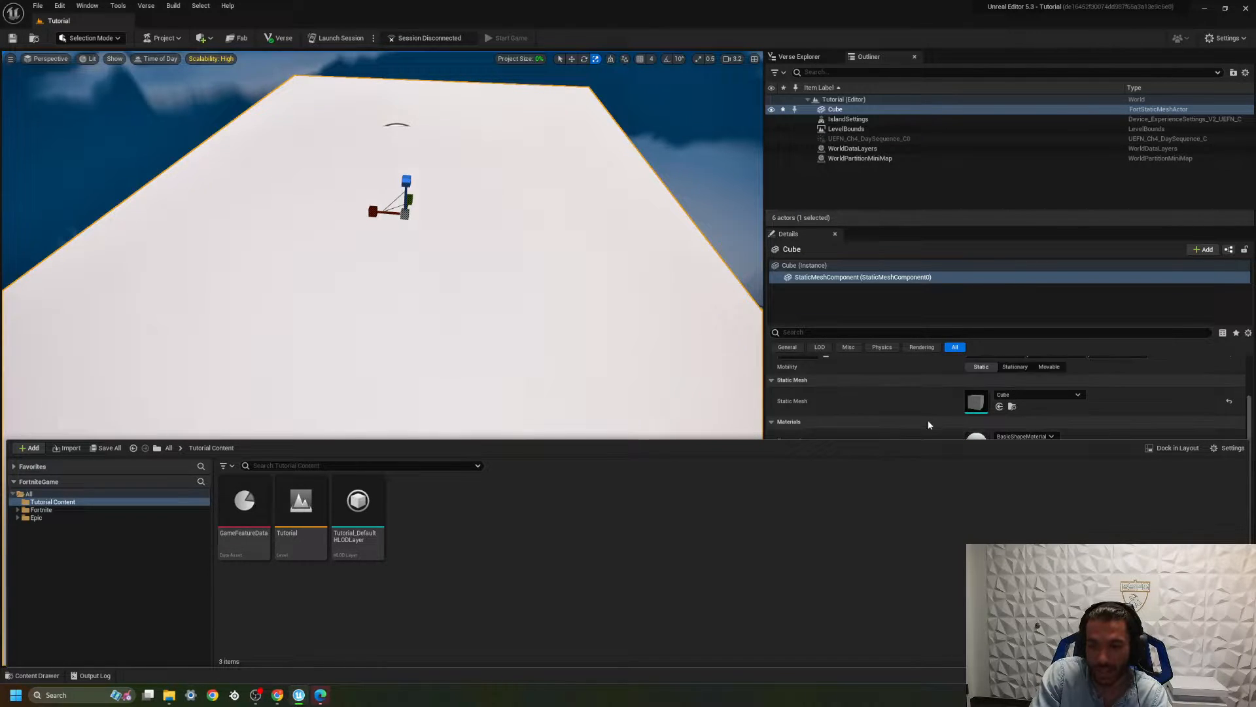
scroll(554, 396, "down", 3)
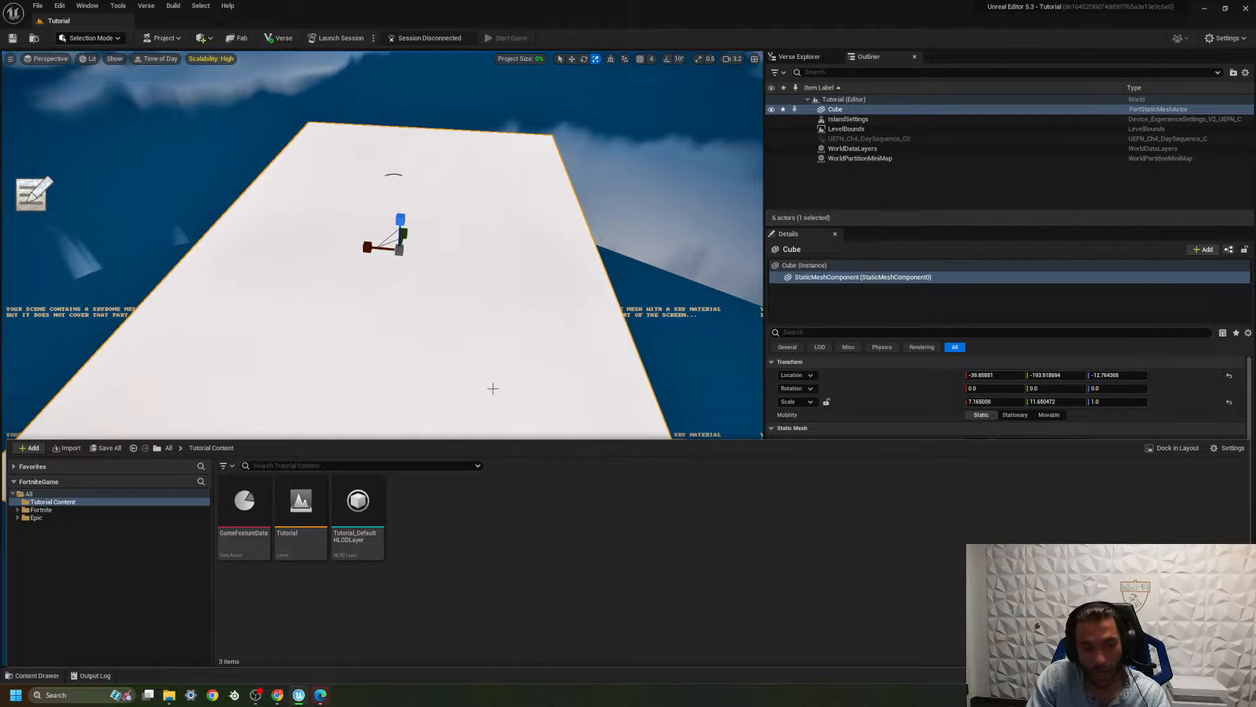
Step: Create a new material named M_Tutorial in the Tutorial Content folder
right_click(470, 521)
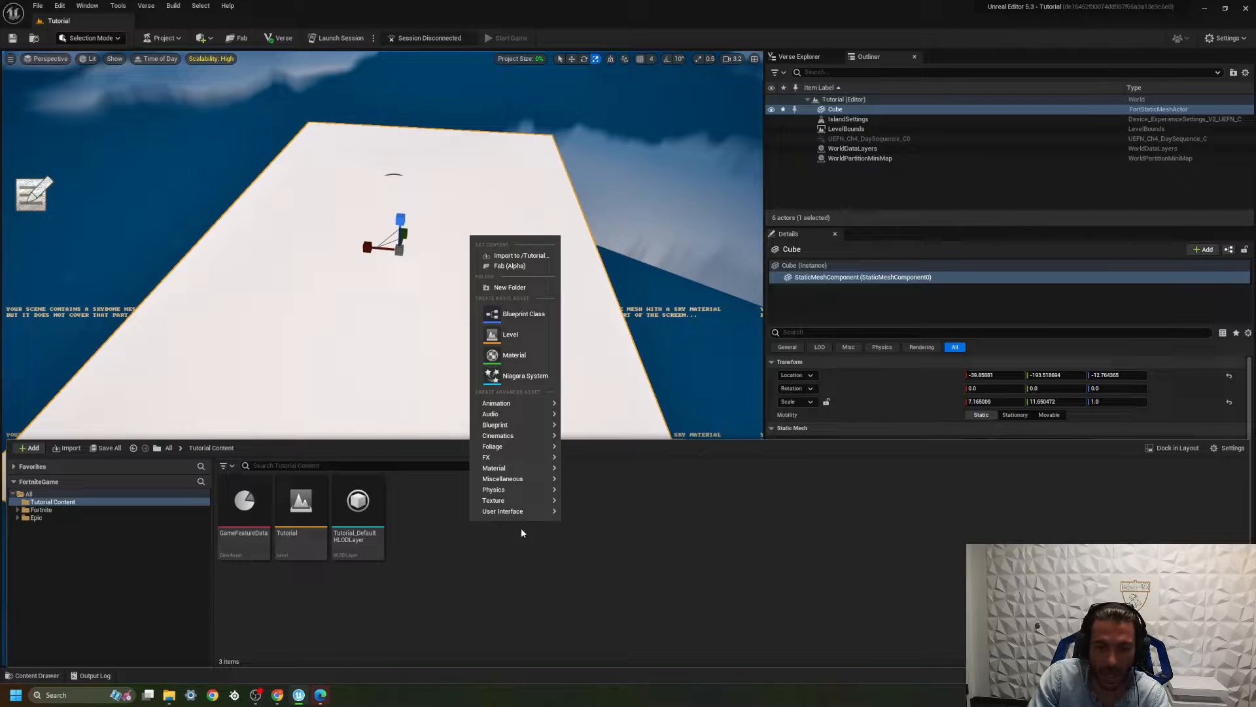
left_click(539, 356)
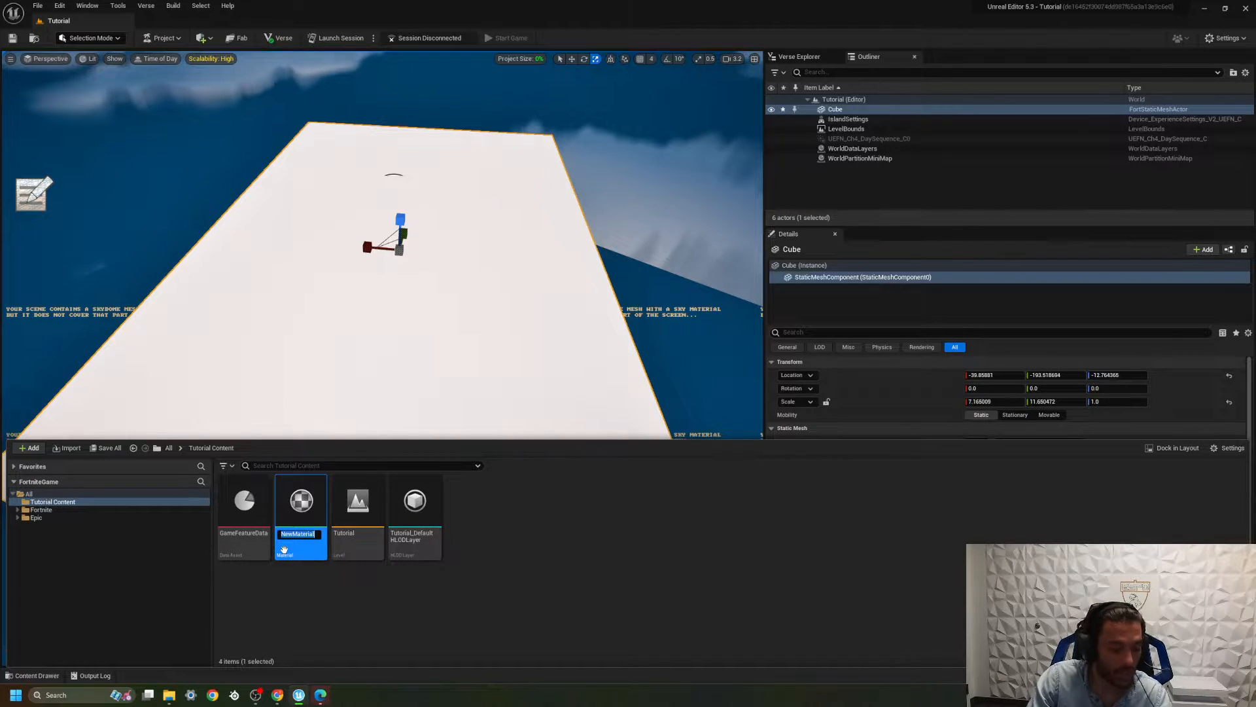
type("M_T")
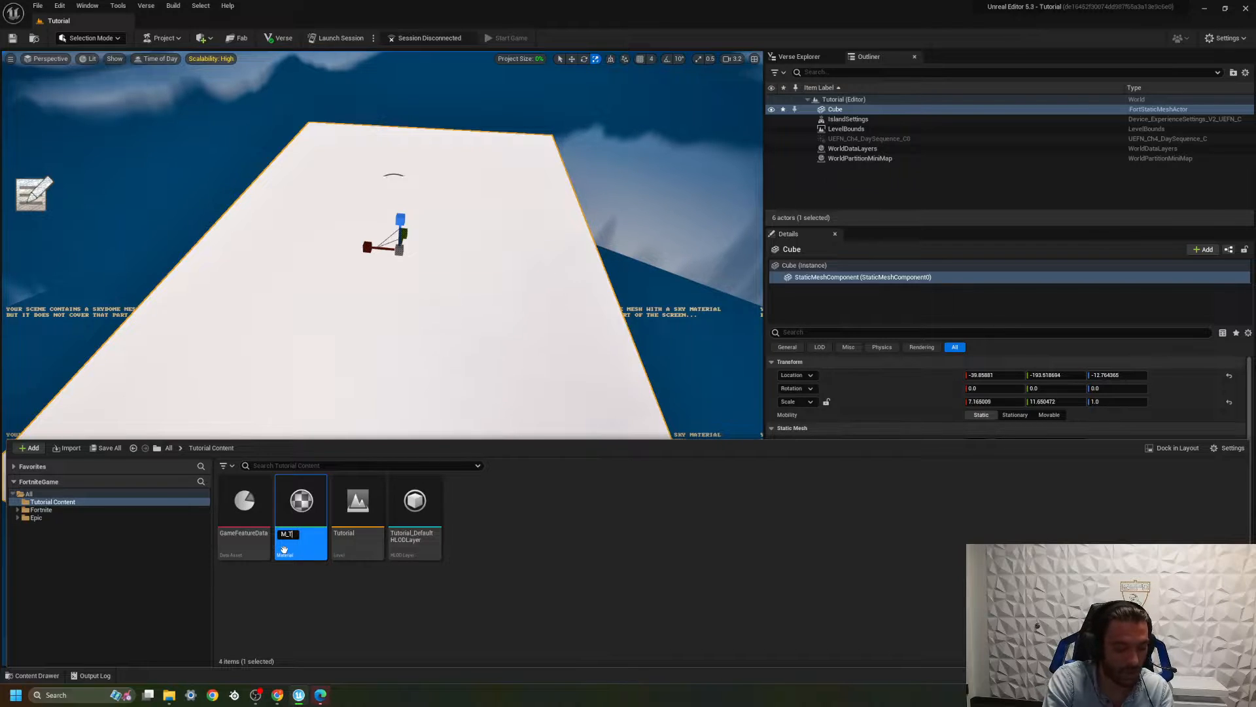
type("rial")
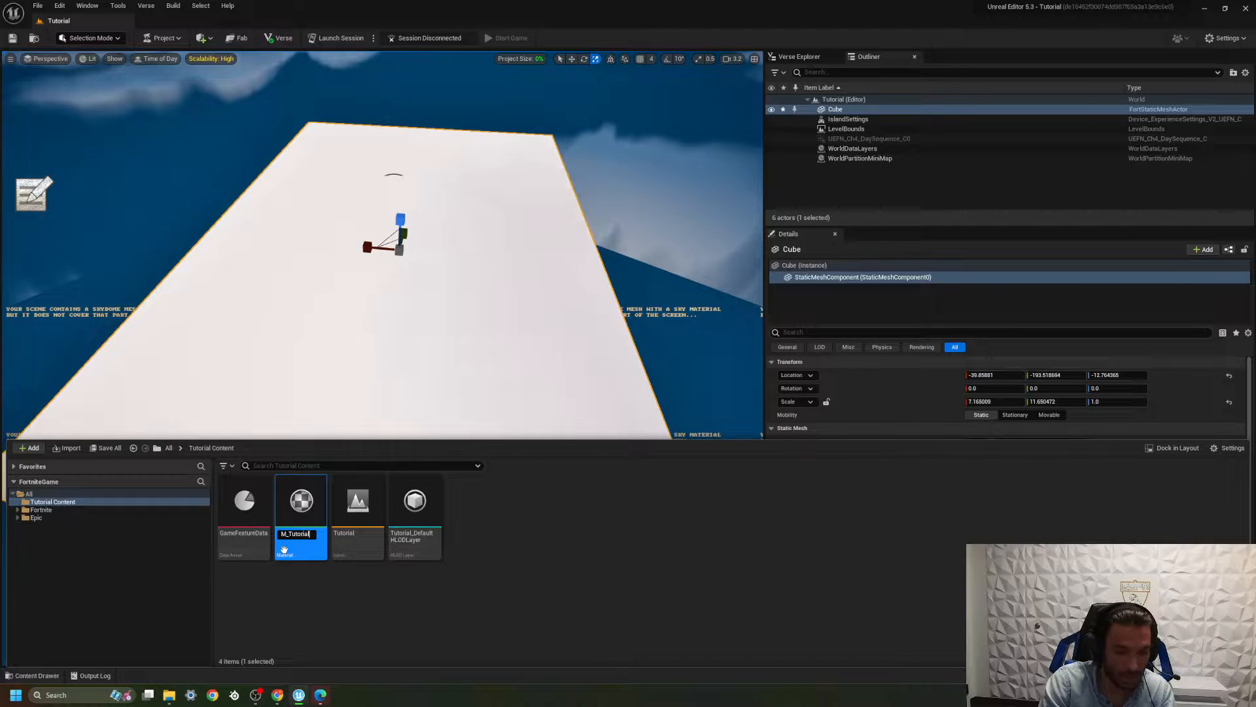
key("Return")
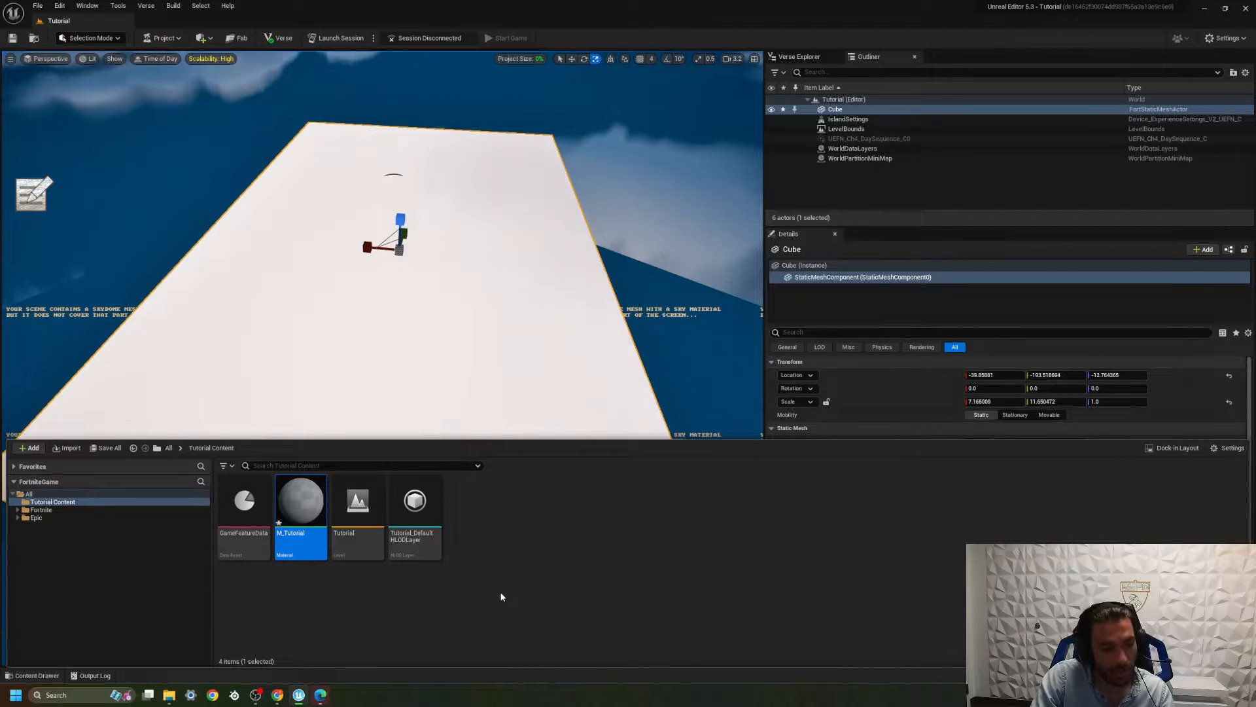
Step: Open the M_Tutorial material for editing and dock its editor beside the Tutorial level
double_click(308, 509)
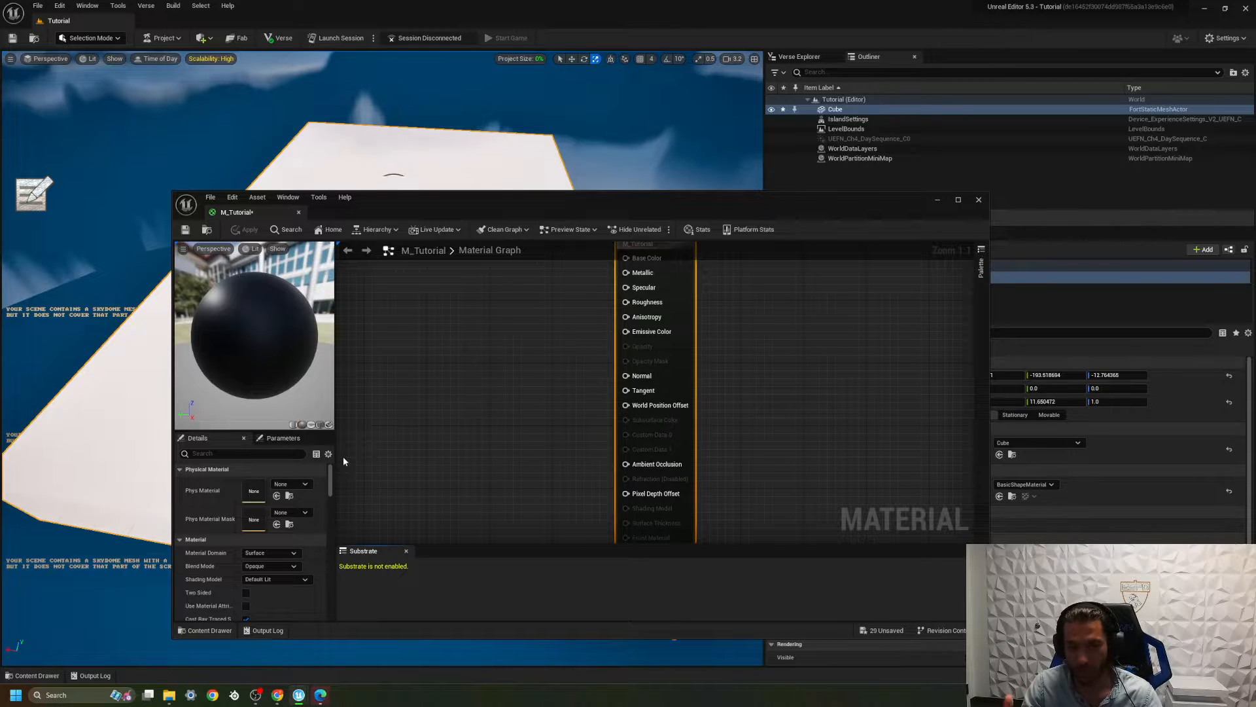
left_click_drag(249, 212, 164, 20)
left_click(59, 20)
right_click_drag(294, 224, 353, 193)
key("s")
key("a")
key("w")
right_click_drag(369, 339, 341, 293)
key("d")
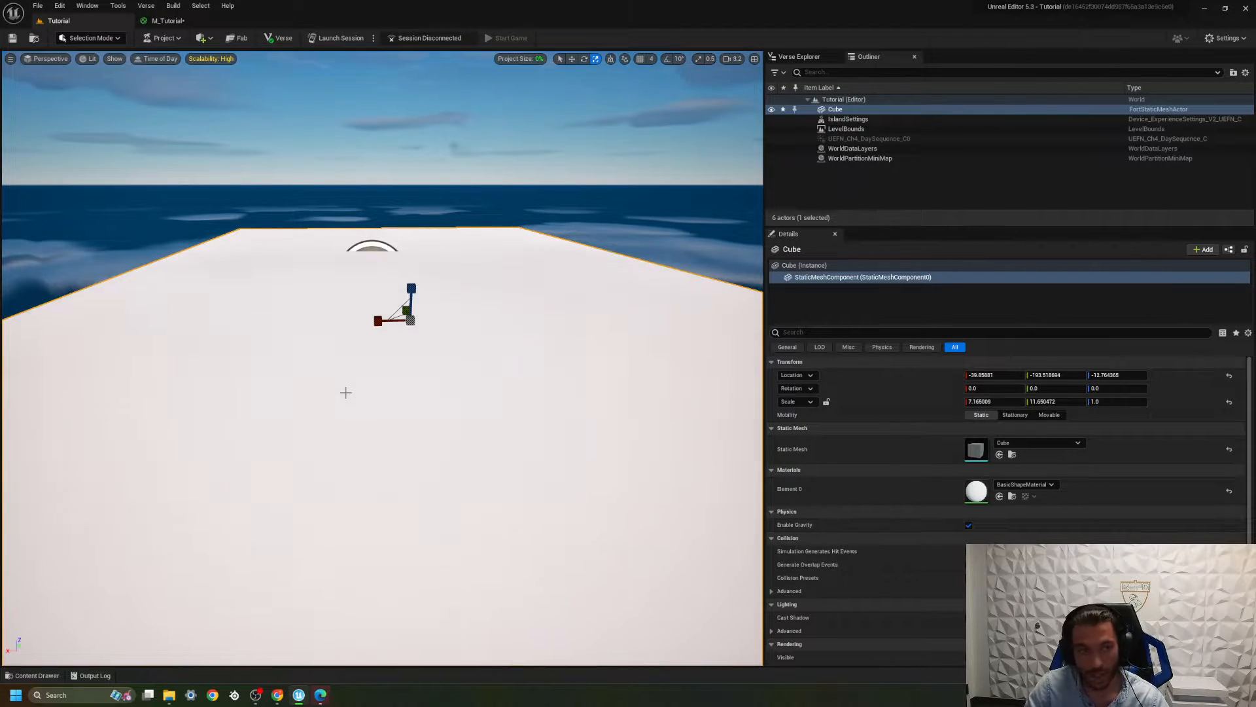
left_click(168, 20)
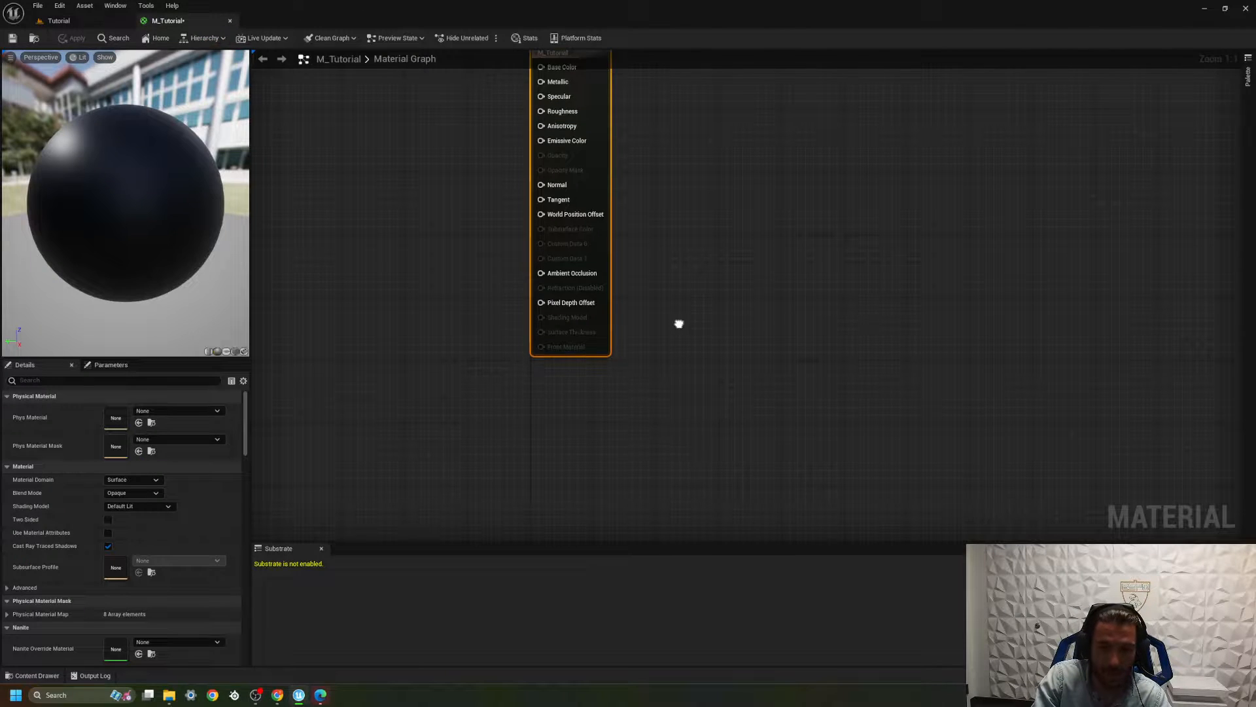
right_click_drag(708, 423, 708, 412)
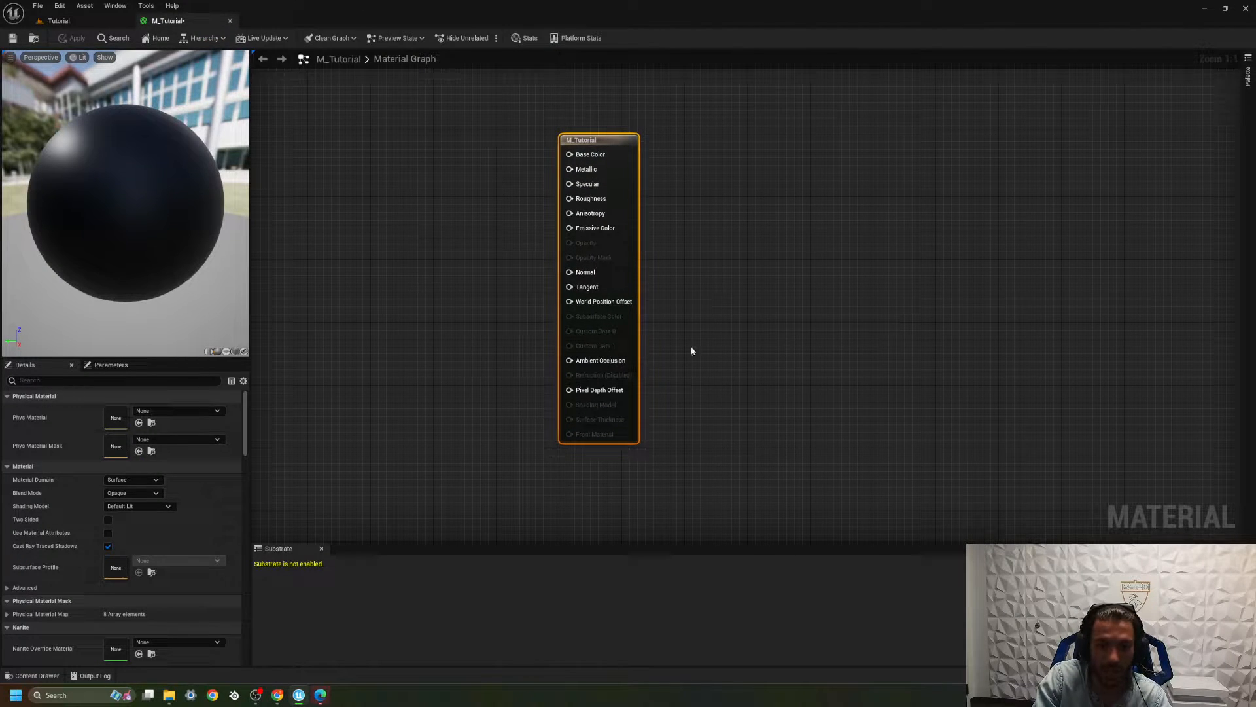
left_click(68, 22)
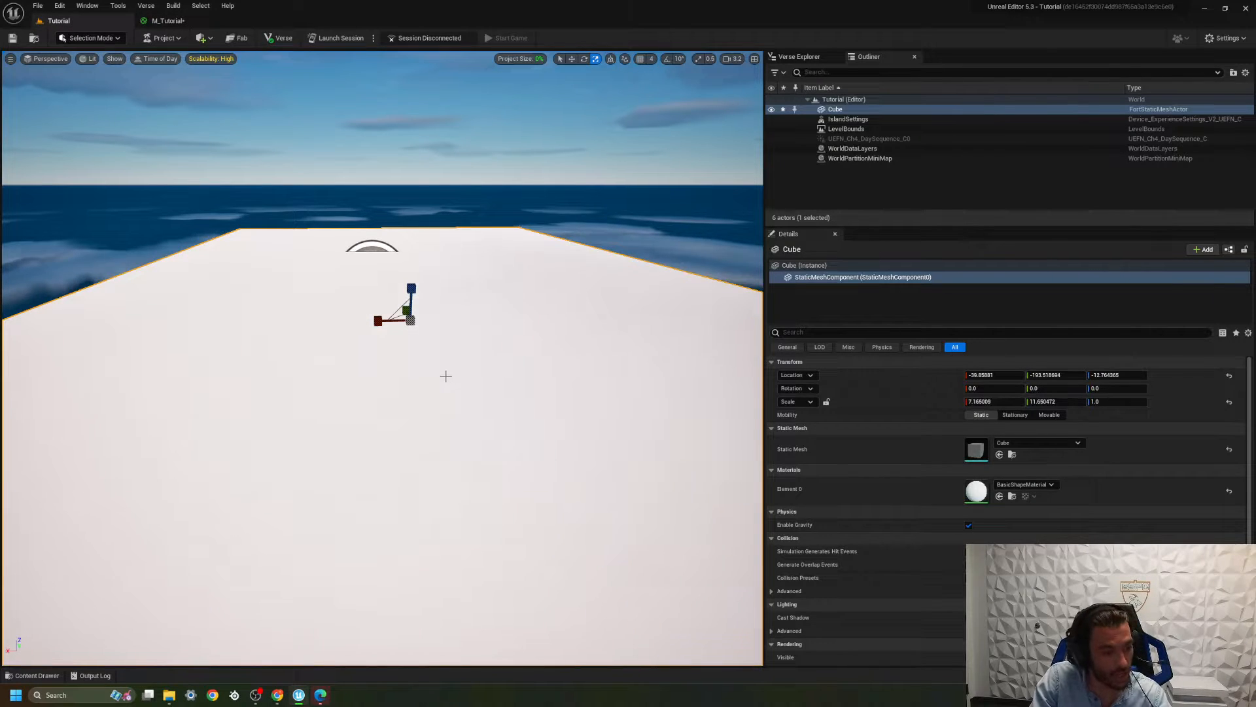
right_click_drag(445, 376, 438, 423)
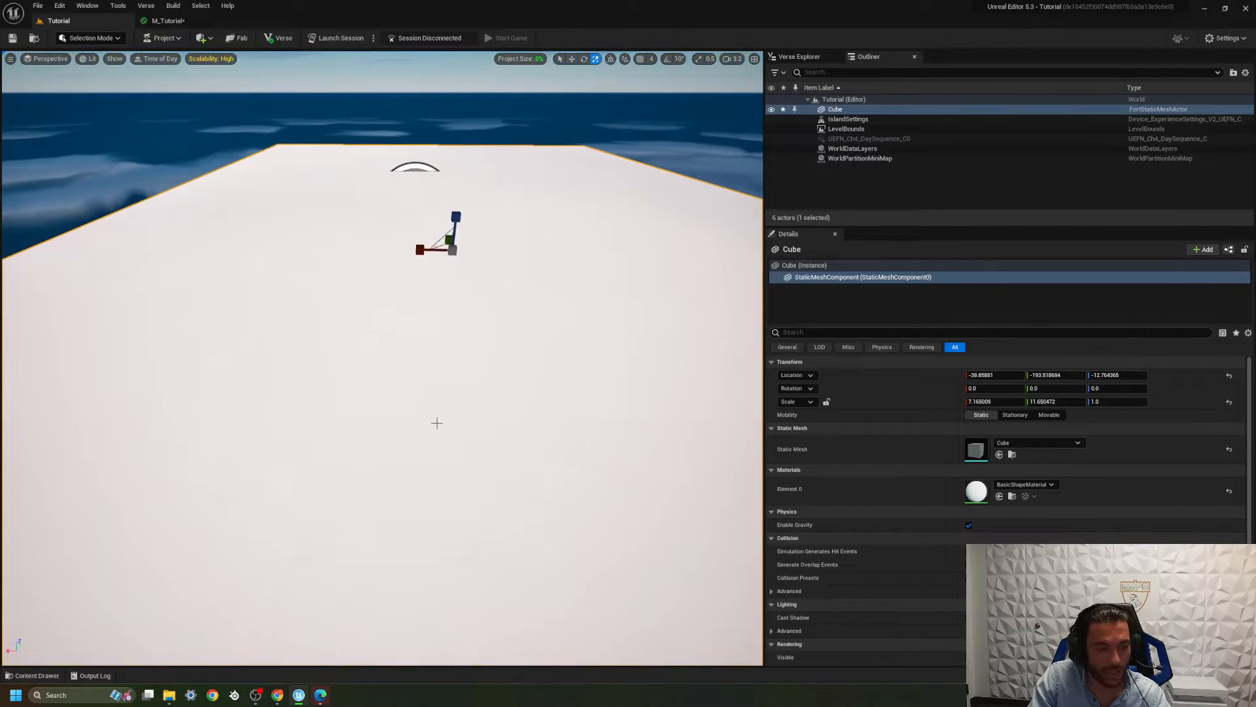
Step: Try the Eye and Clear Coat shading models on the M_Tutorial material and set it back to Default Lit
left_click(167, 20)
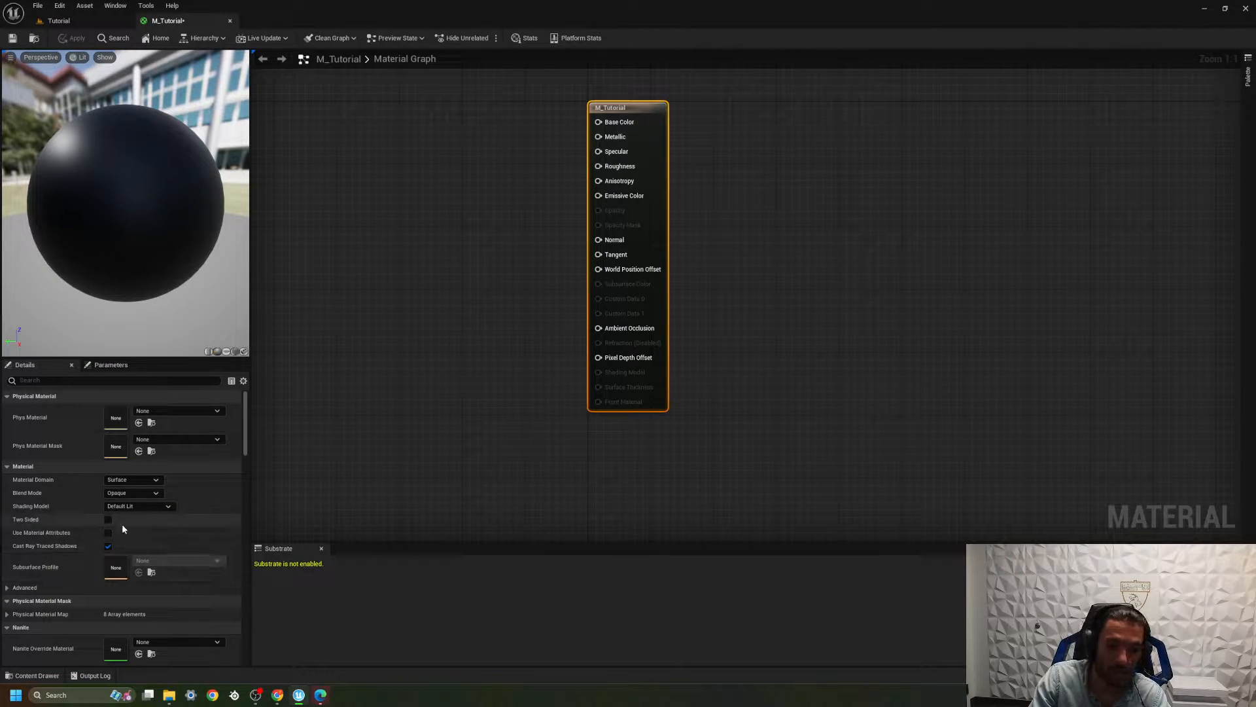
left_click(133, 506)
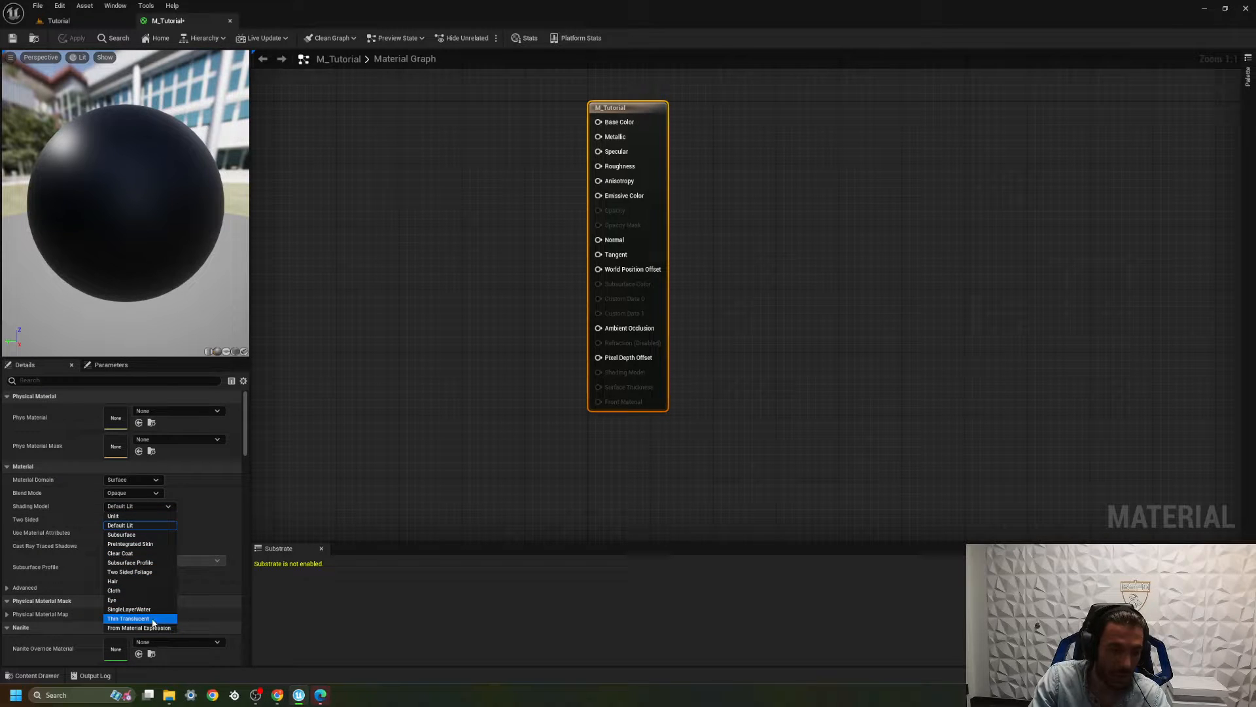
left_click(134, 600)
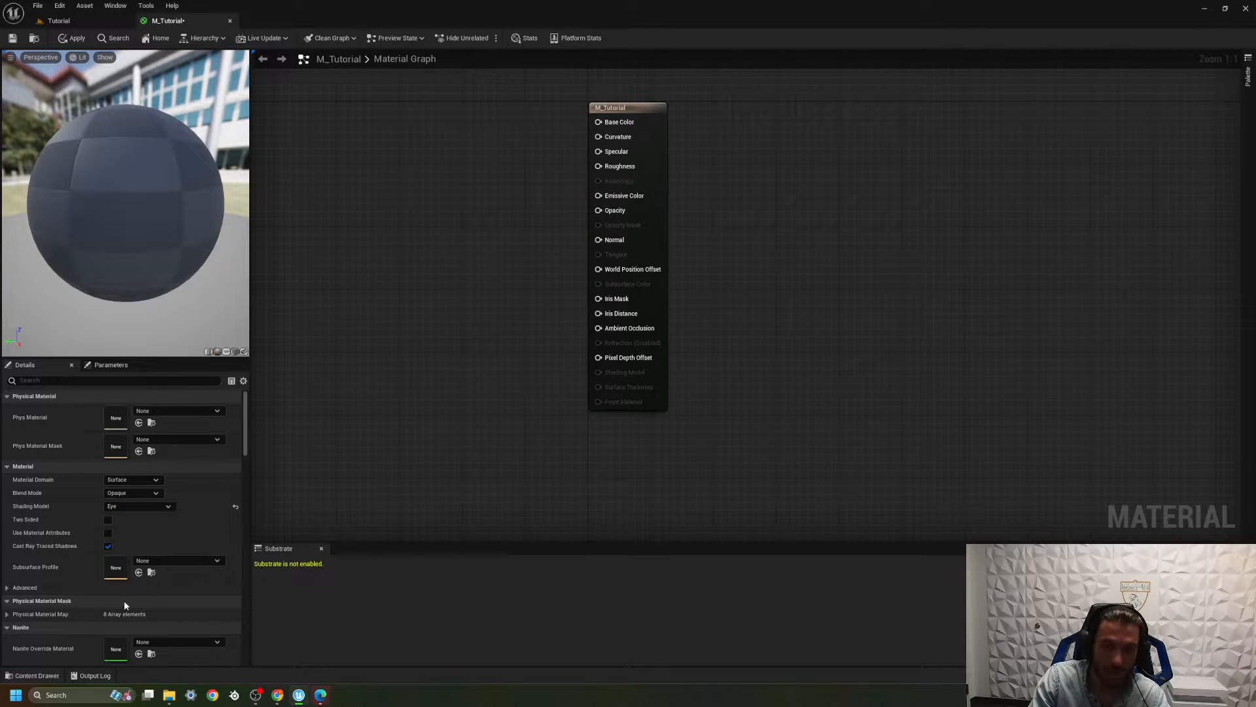
left_click(141, 507)
left_click(147, 554)
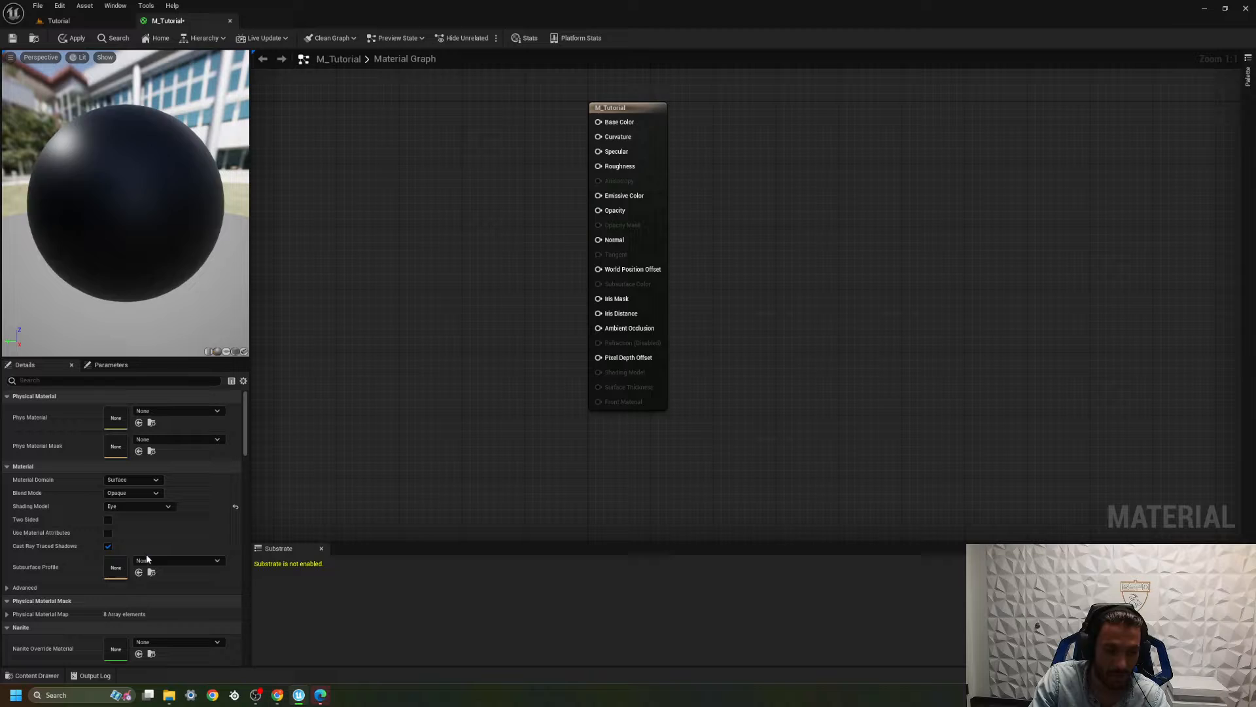
left_click(151, 507)
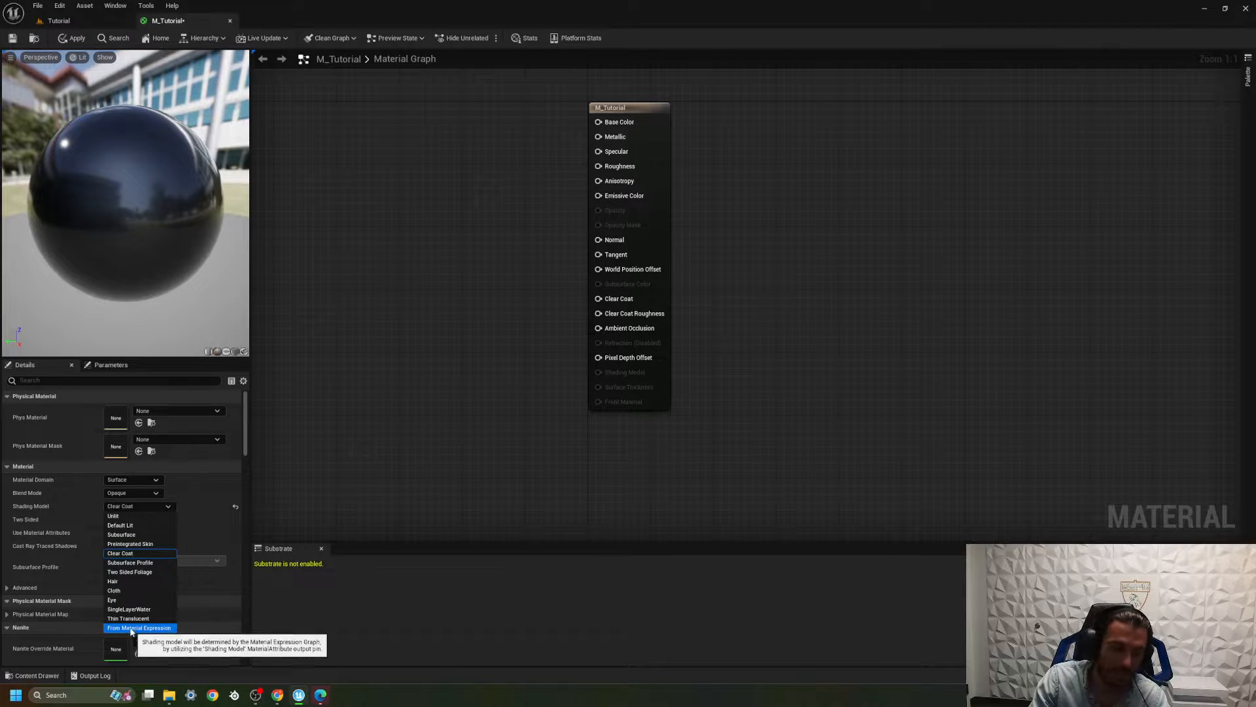
left_click(148, 525)
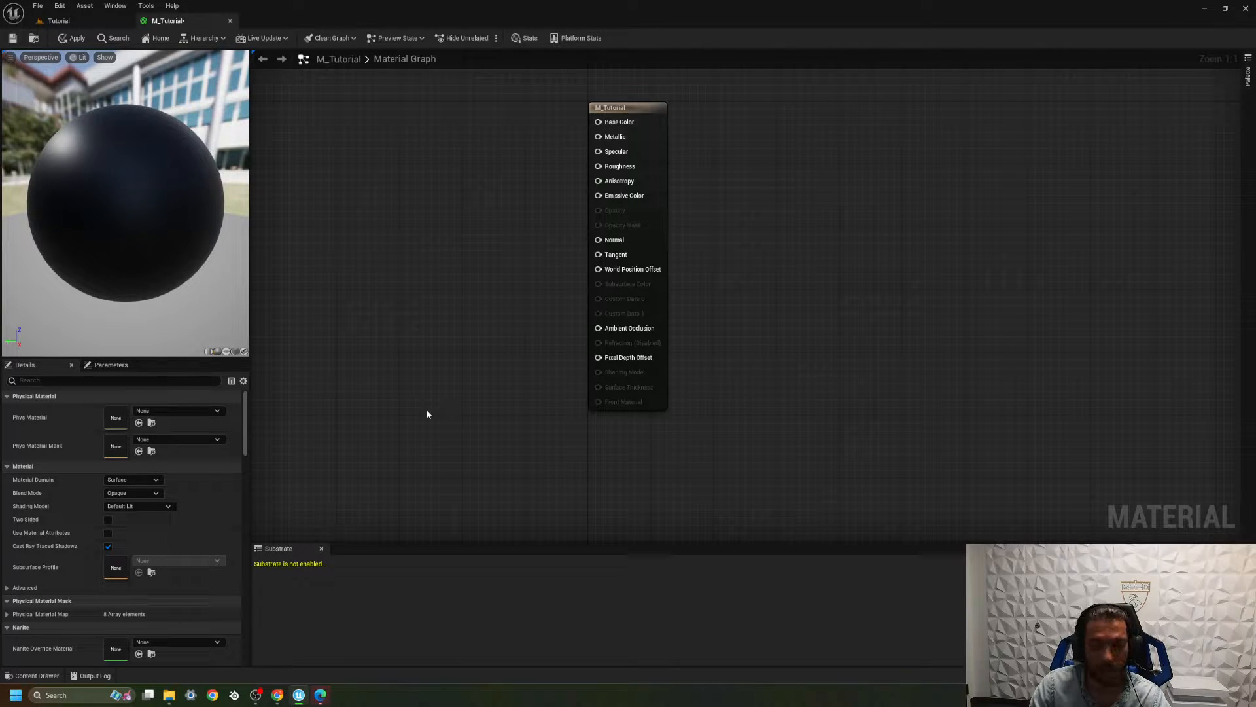
Step: Move the M_Tutorial result node a little up and to the right within the material graph
right_click_drag(766, 292, 772, 356)
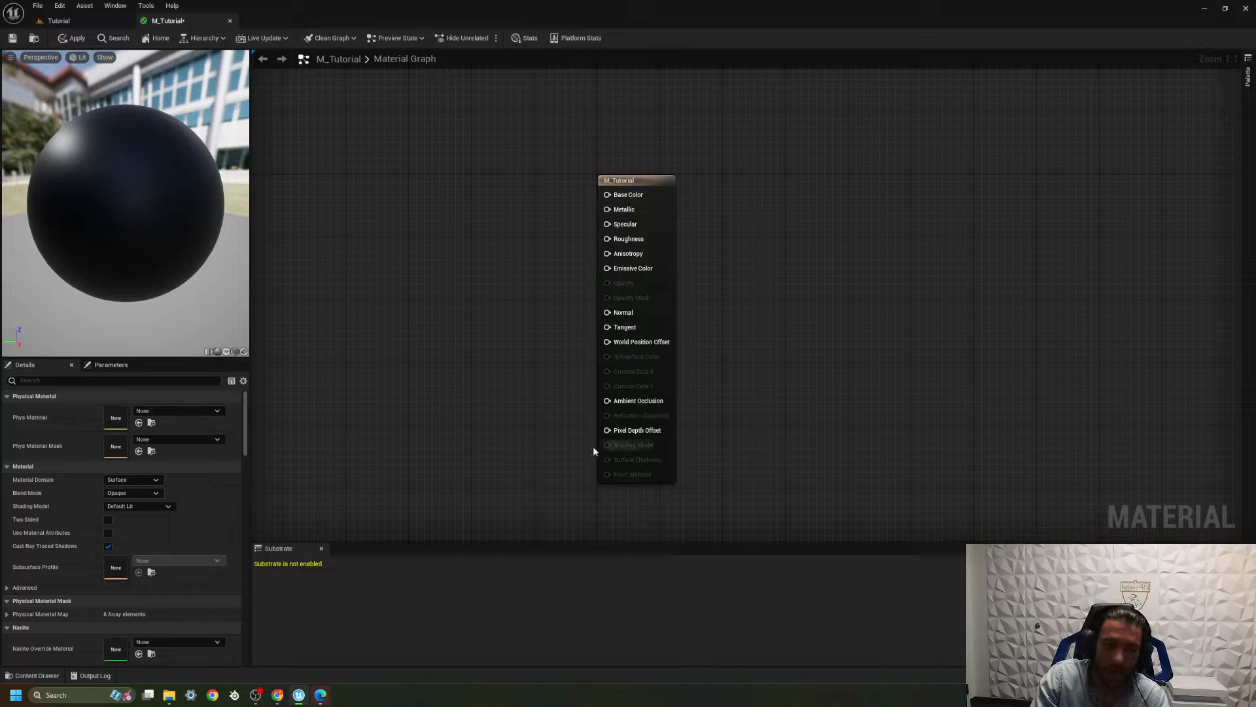
right_click_drag(436, 363, 574, 353)
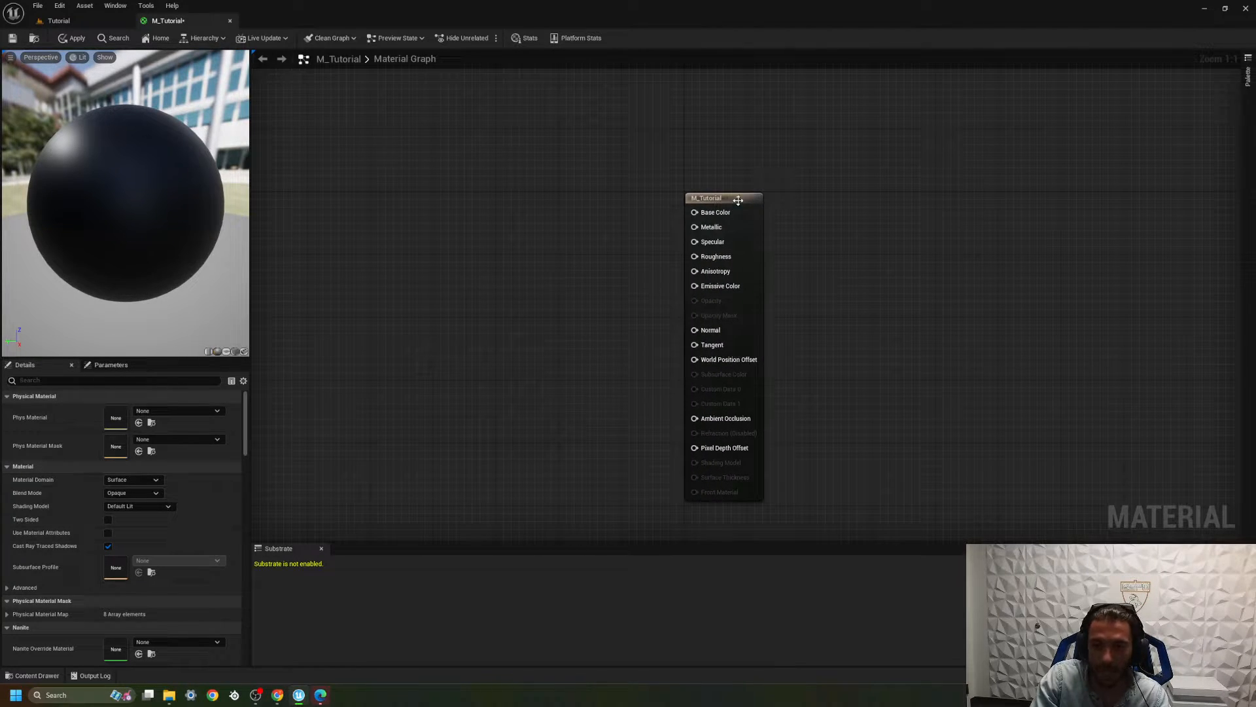
left_click_drag(738, 200, 808, 178)
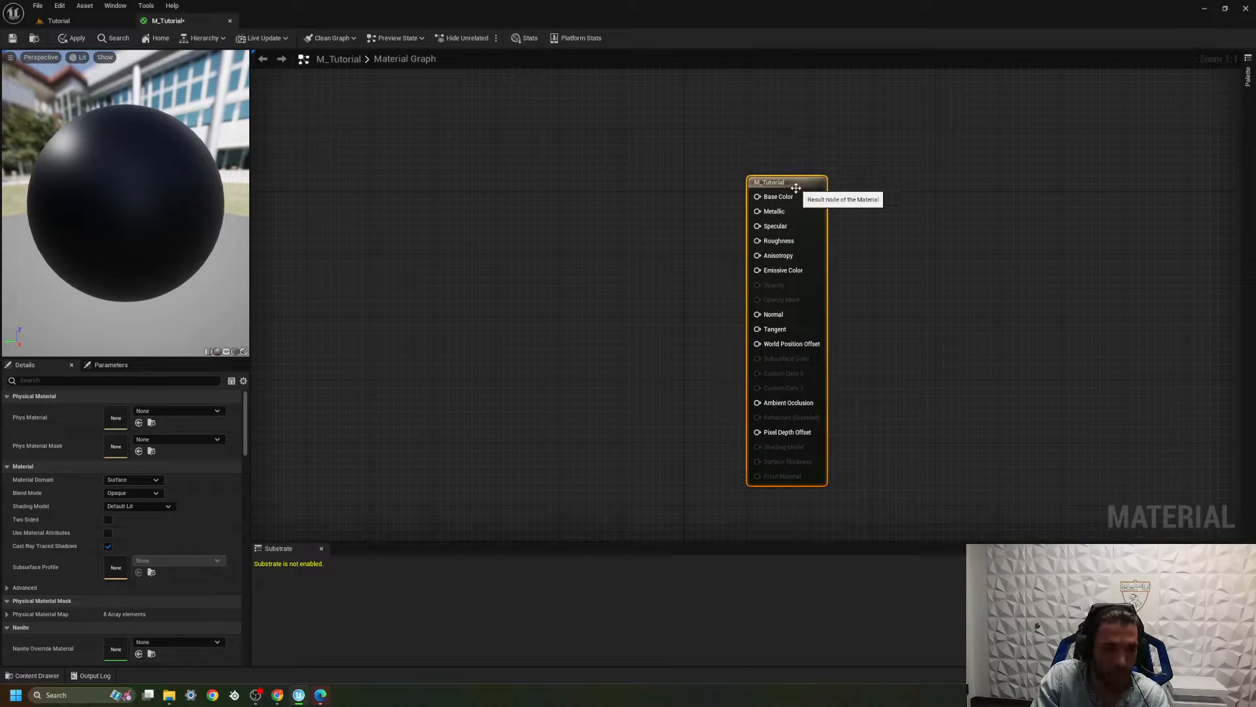
right_click_drag(717, 227, 642, 253)
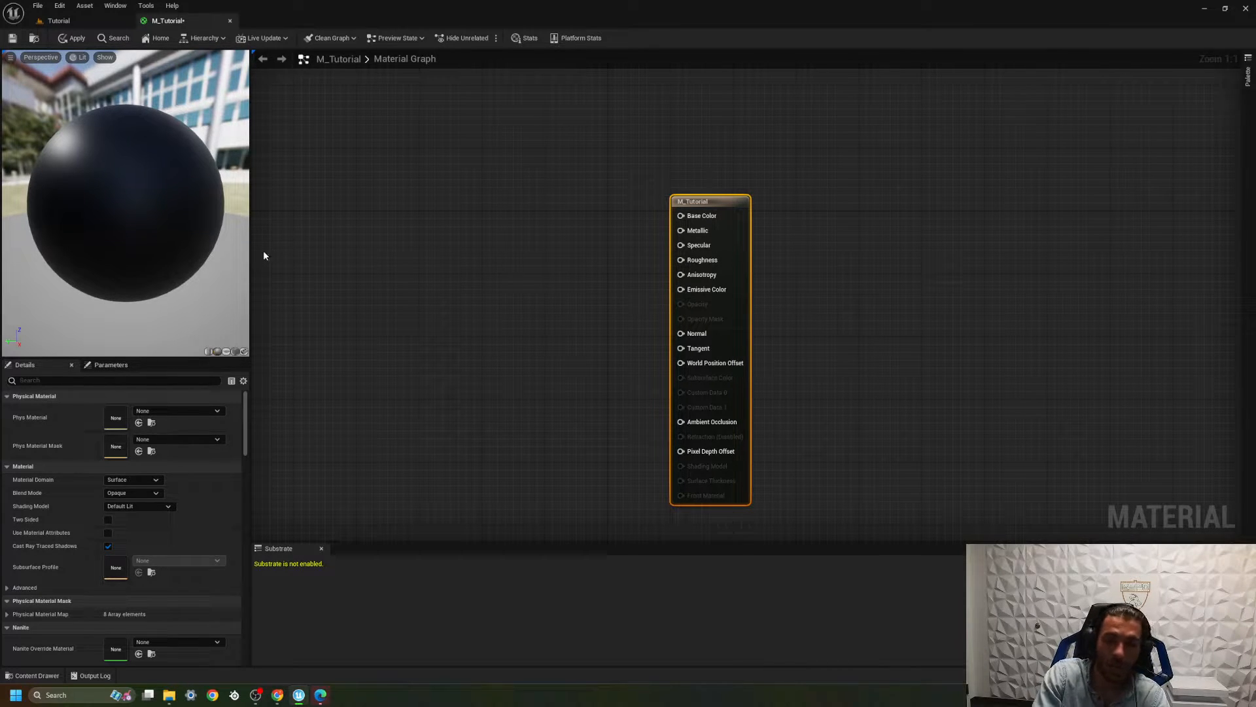
Step: Try adding a Constant3Vector node beside the M_Tutorial result node, found by searching for "cons", and delete it again
right_click(446, 218)
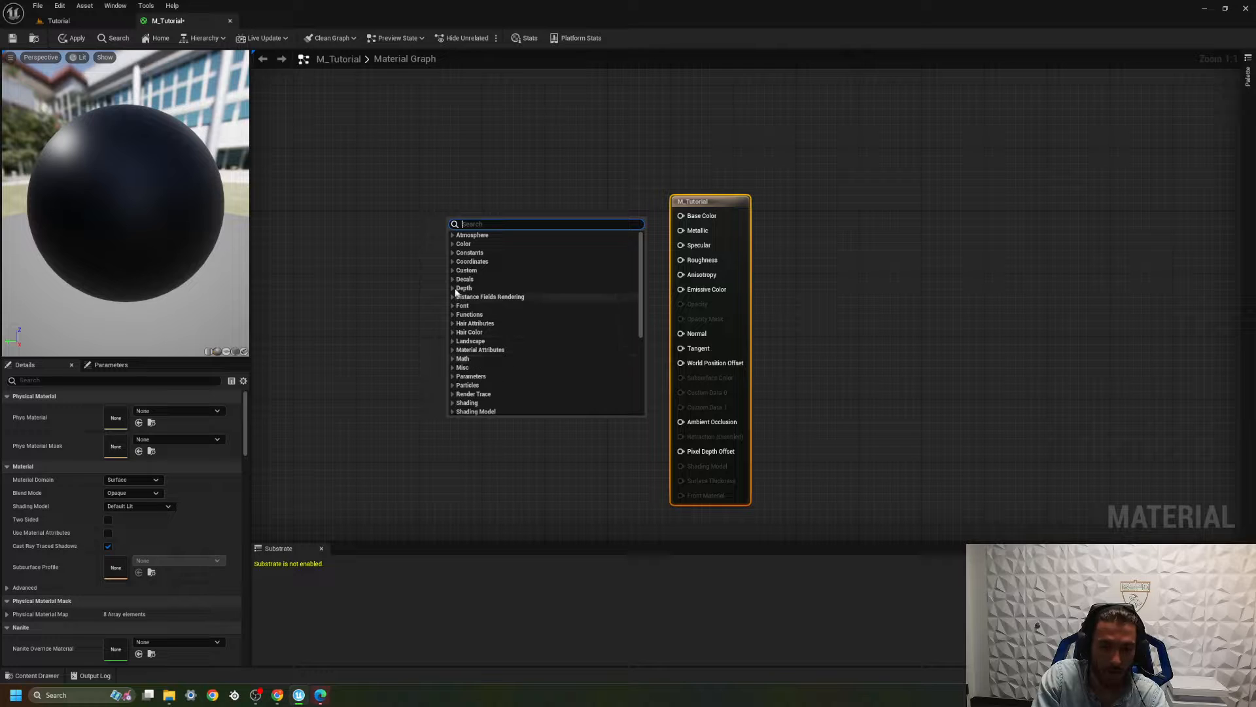
type("cons")
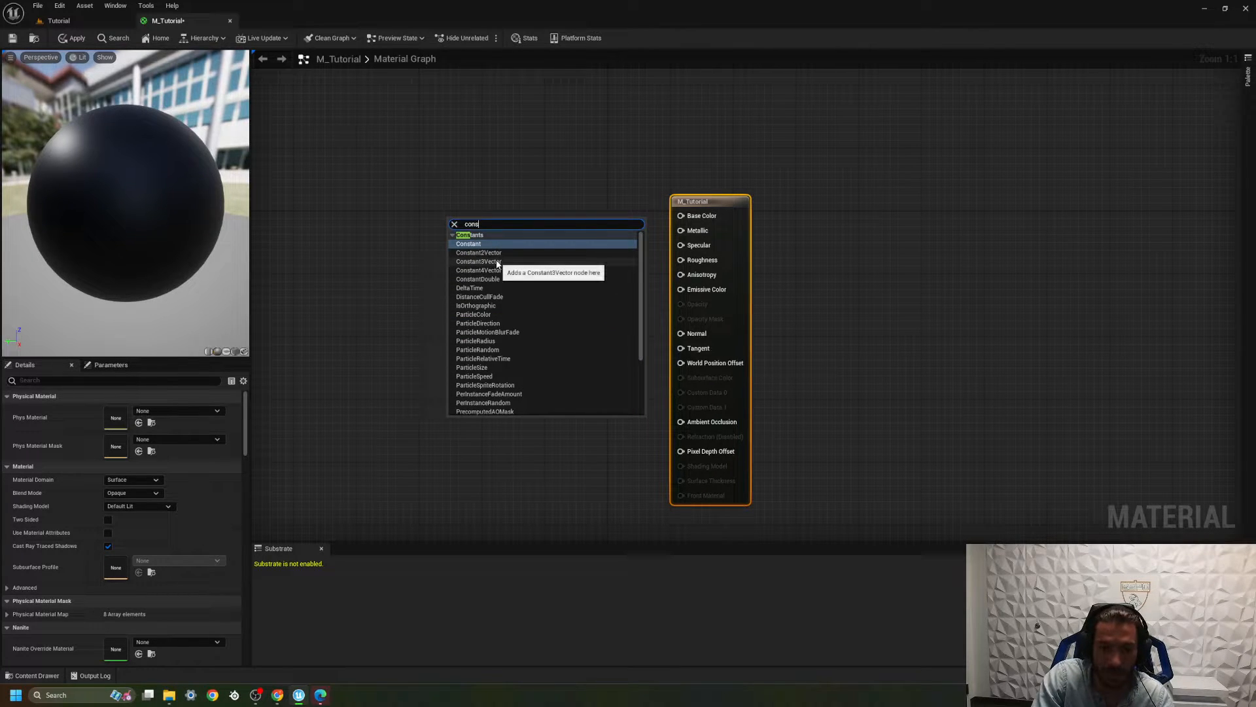
key("BackSpace")
key("BackSpace")
key("BackSpace")
key("BackSpace")
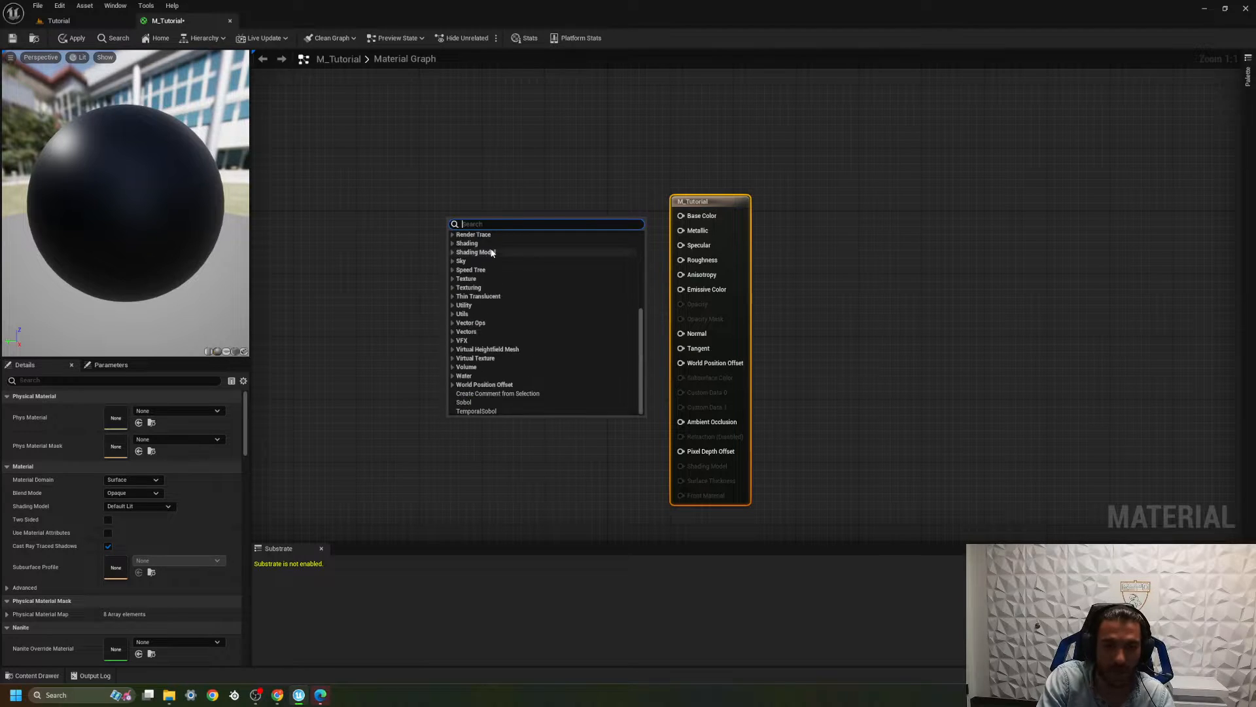
scroll(511, 254, "up", 6)
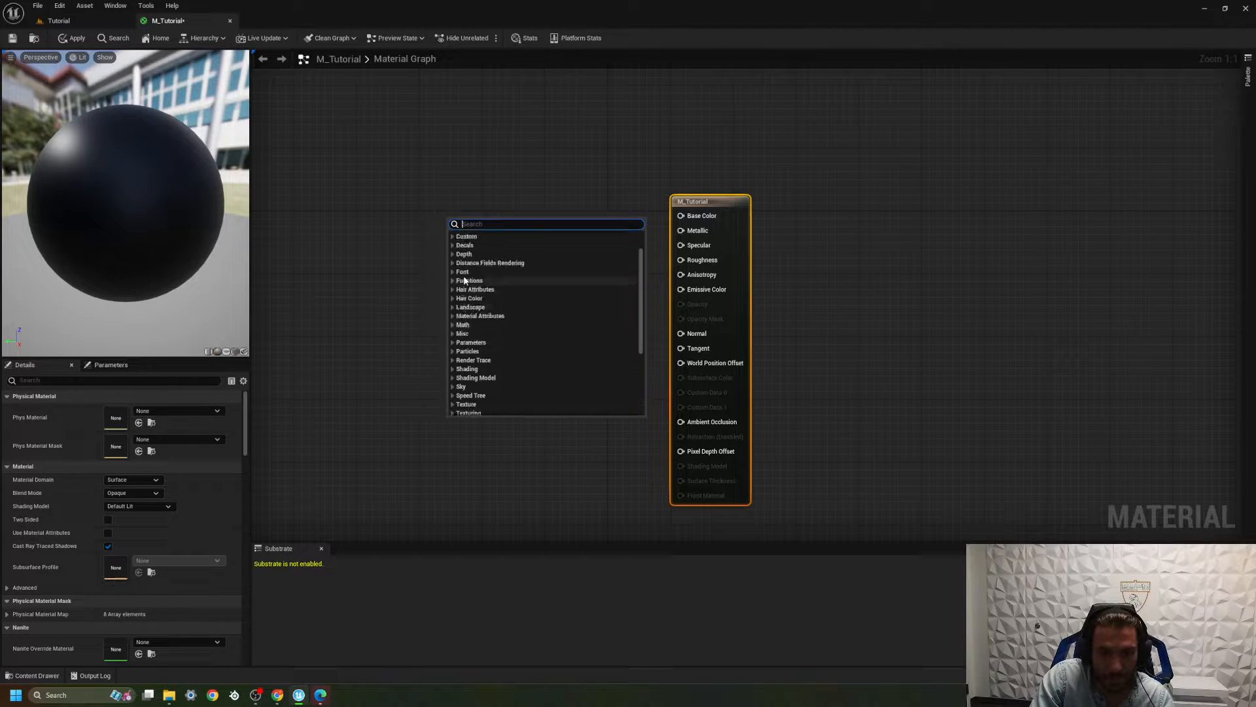
left_click(460, 244)
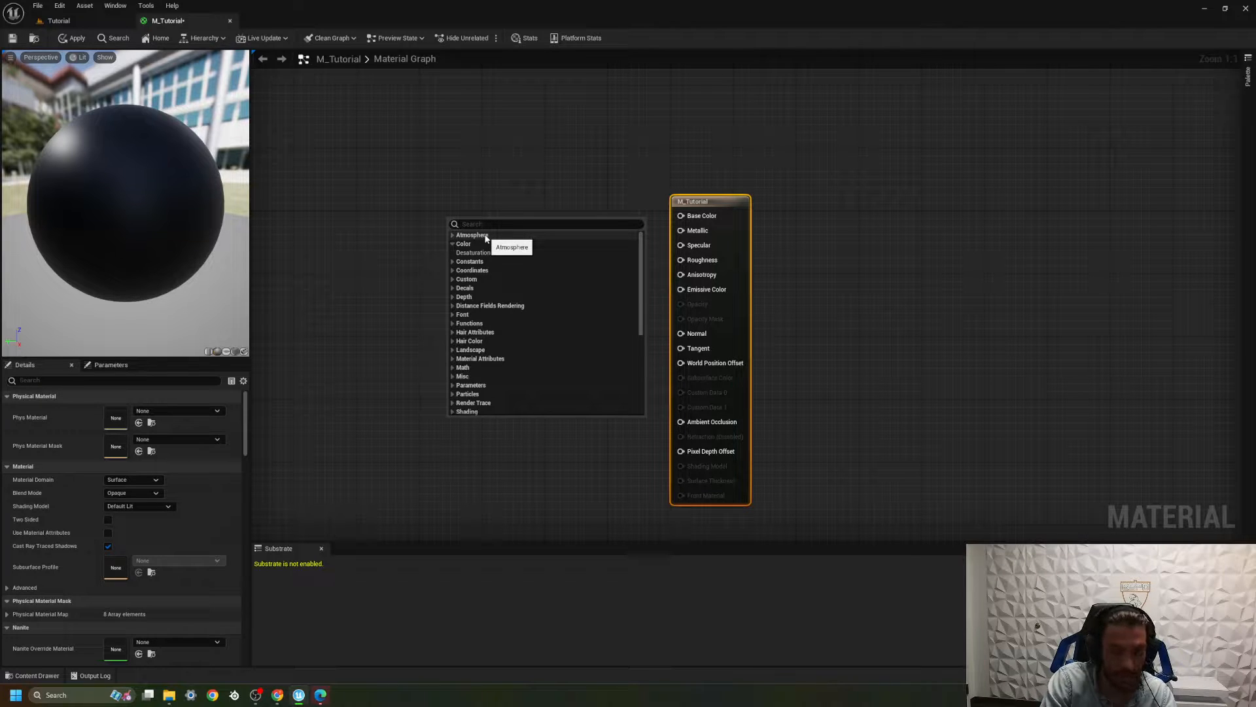
type("cons")
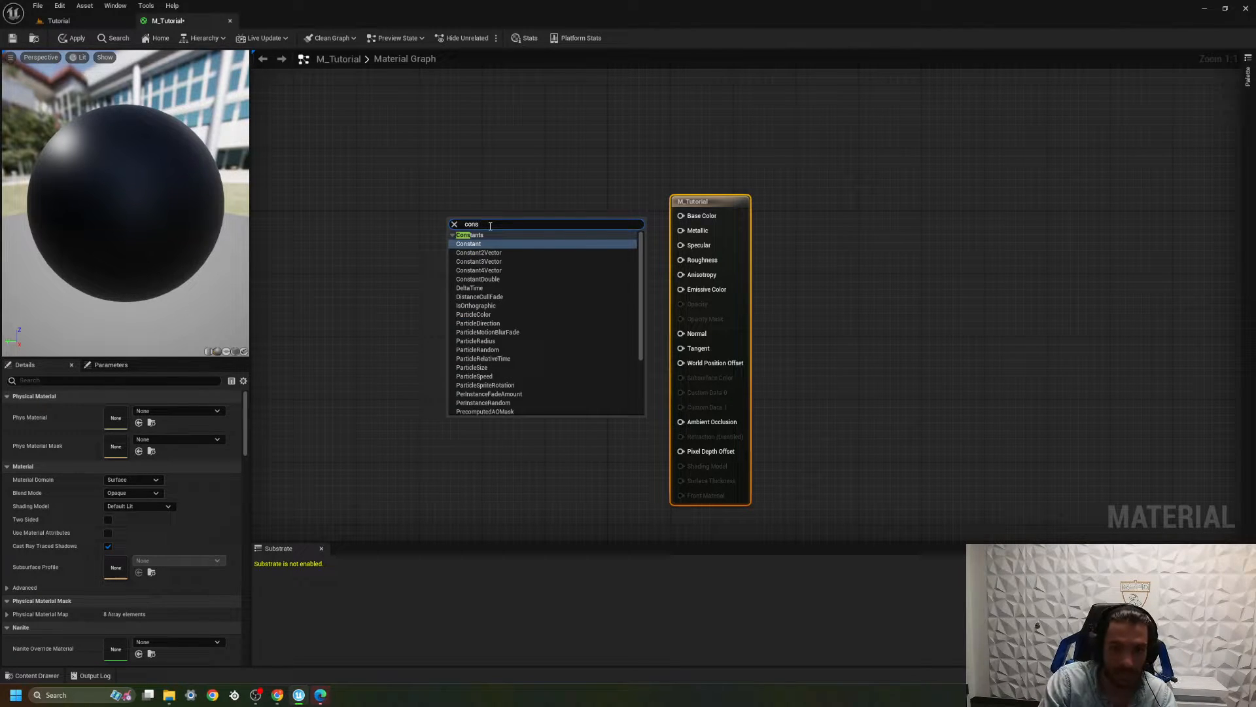
key("Down")
key("Down")
key("Return")
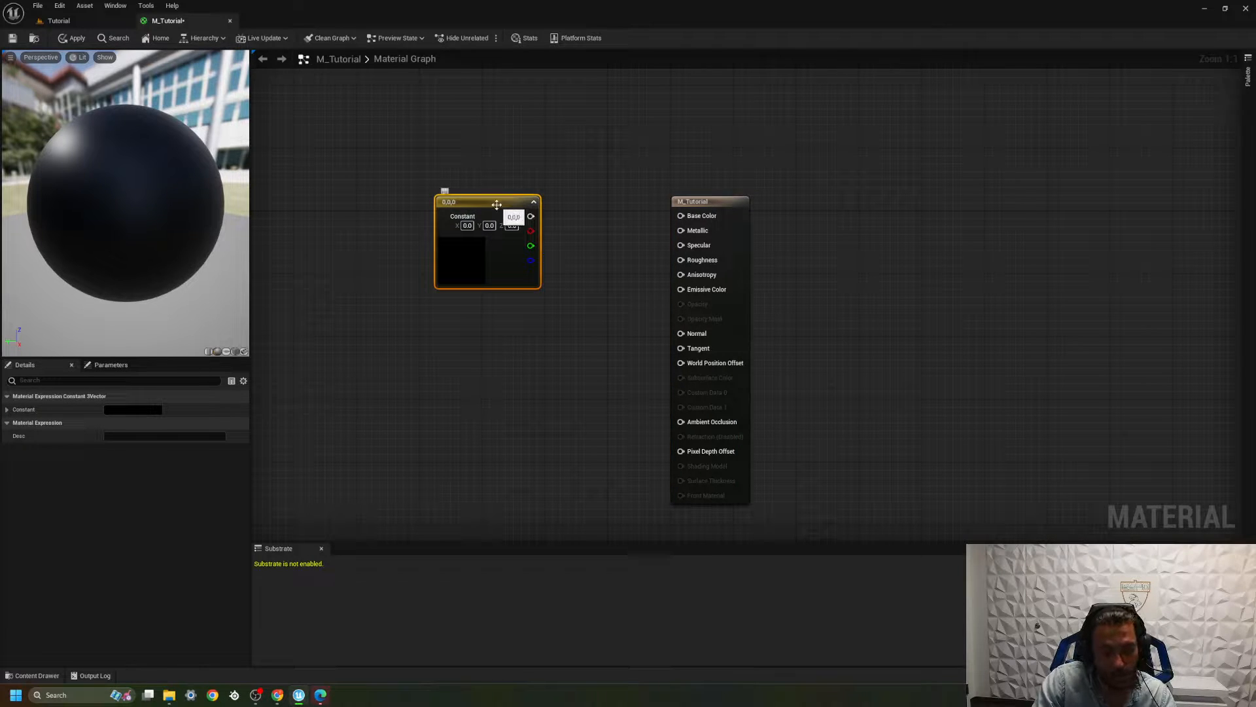
key("Delete")
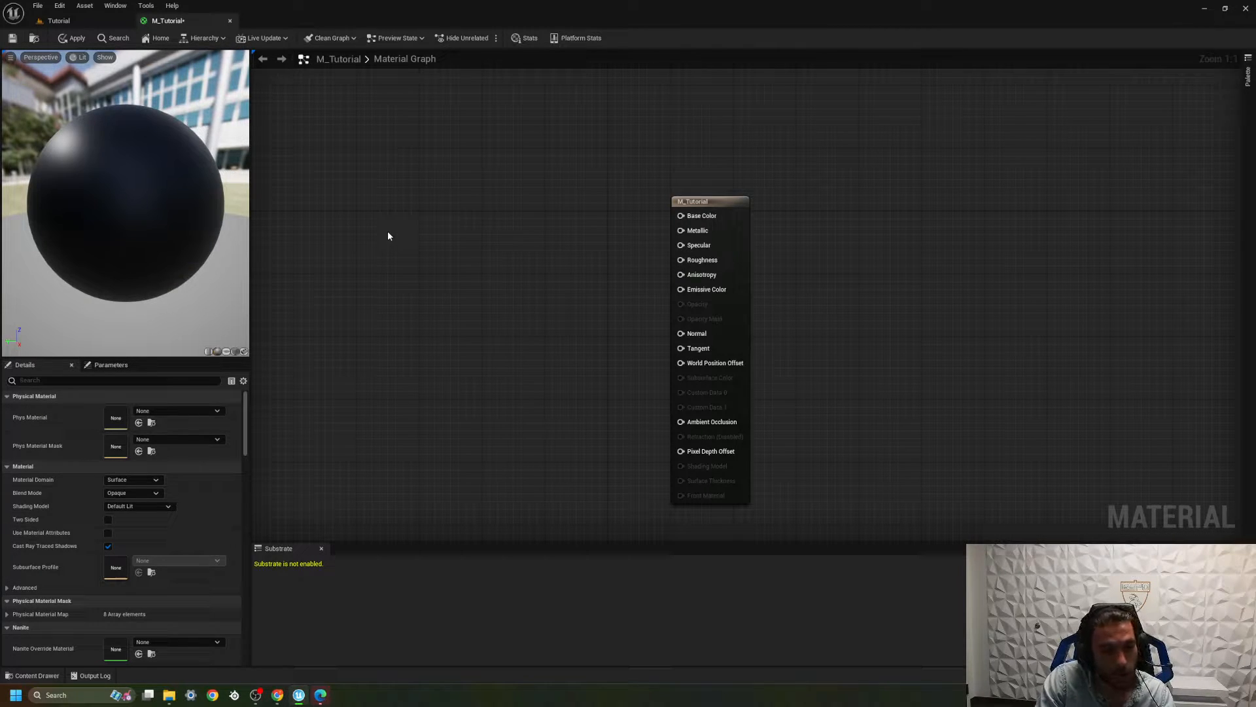
Step: Add a Constant3Vector node to the material graph and place it to the left of the result node's Base Color input
key("3")
left_click(477, 248)
left_click_drag(530, 252, 495, 213)
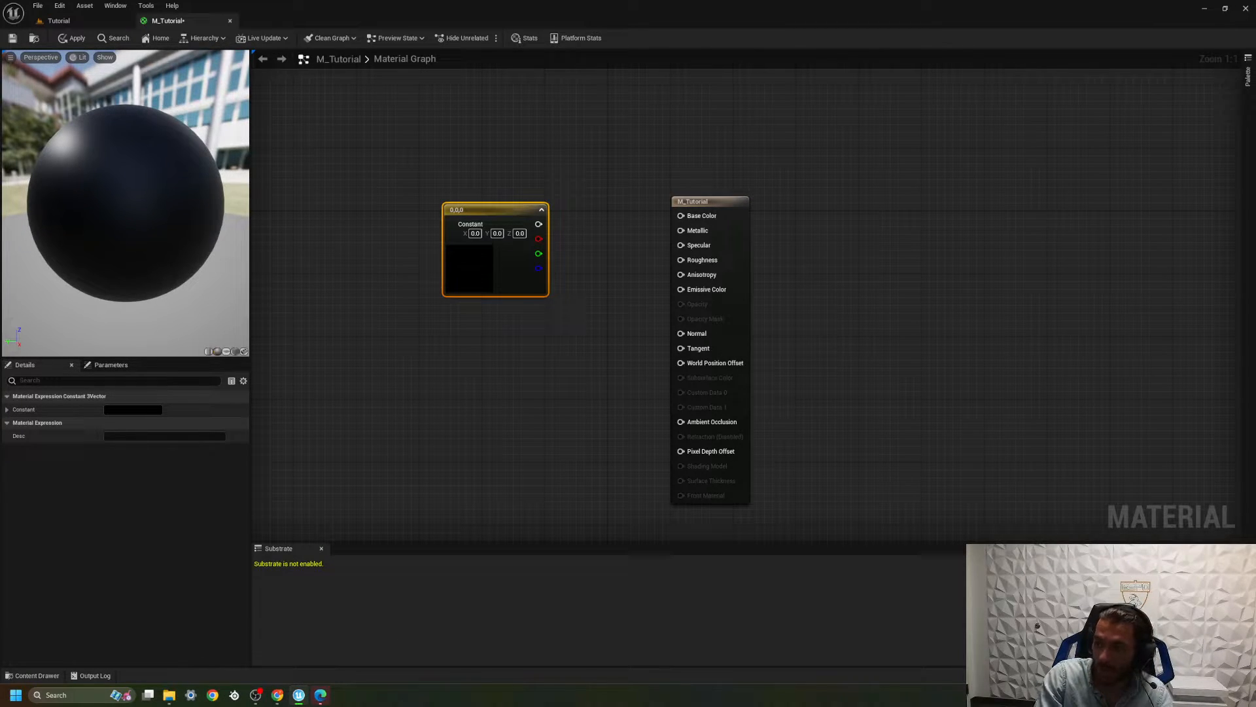
Step: Switch to Chrome and search Google for "color picker"
left_click(277, 695)
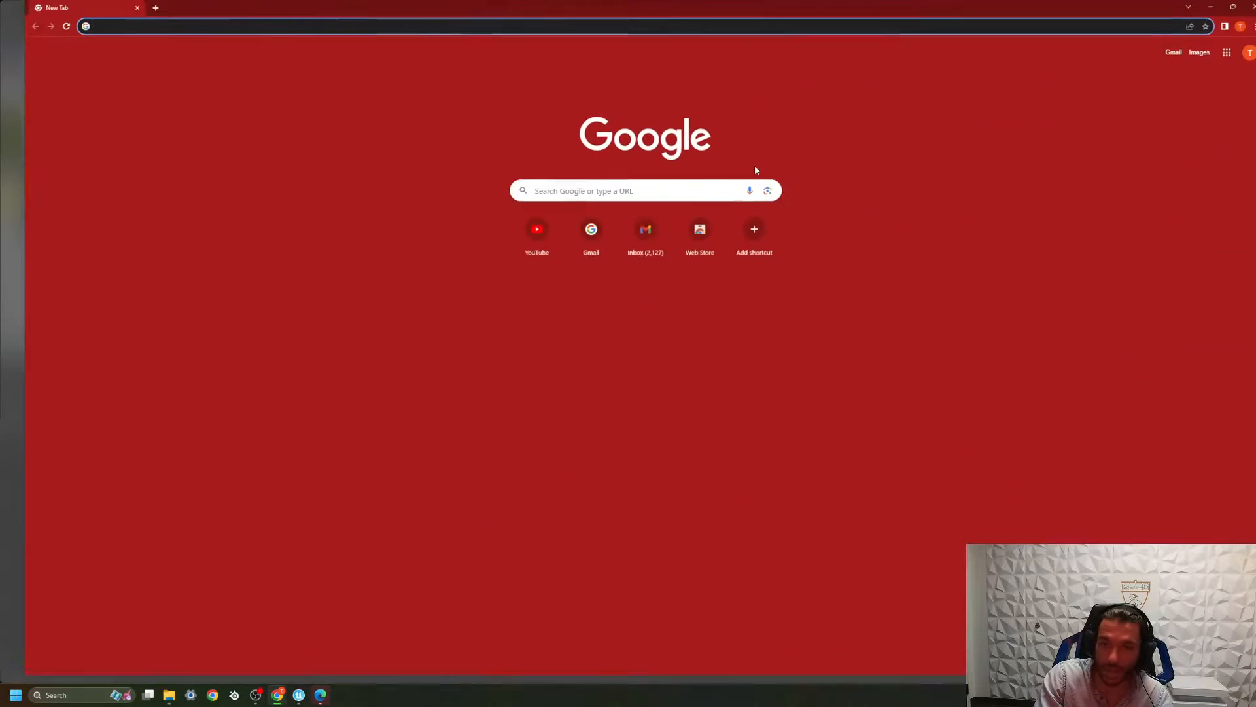
left_click(610, 197)
type("color picke")
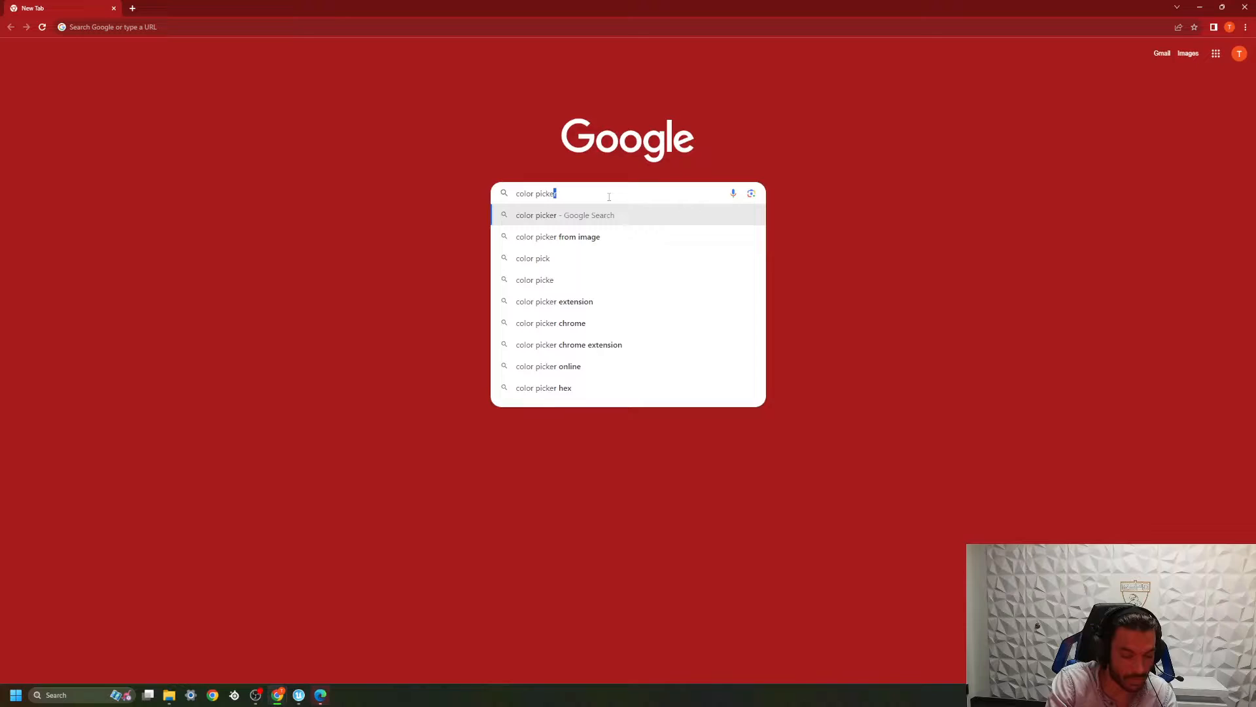
key("Return")
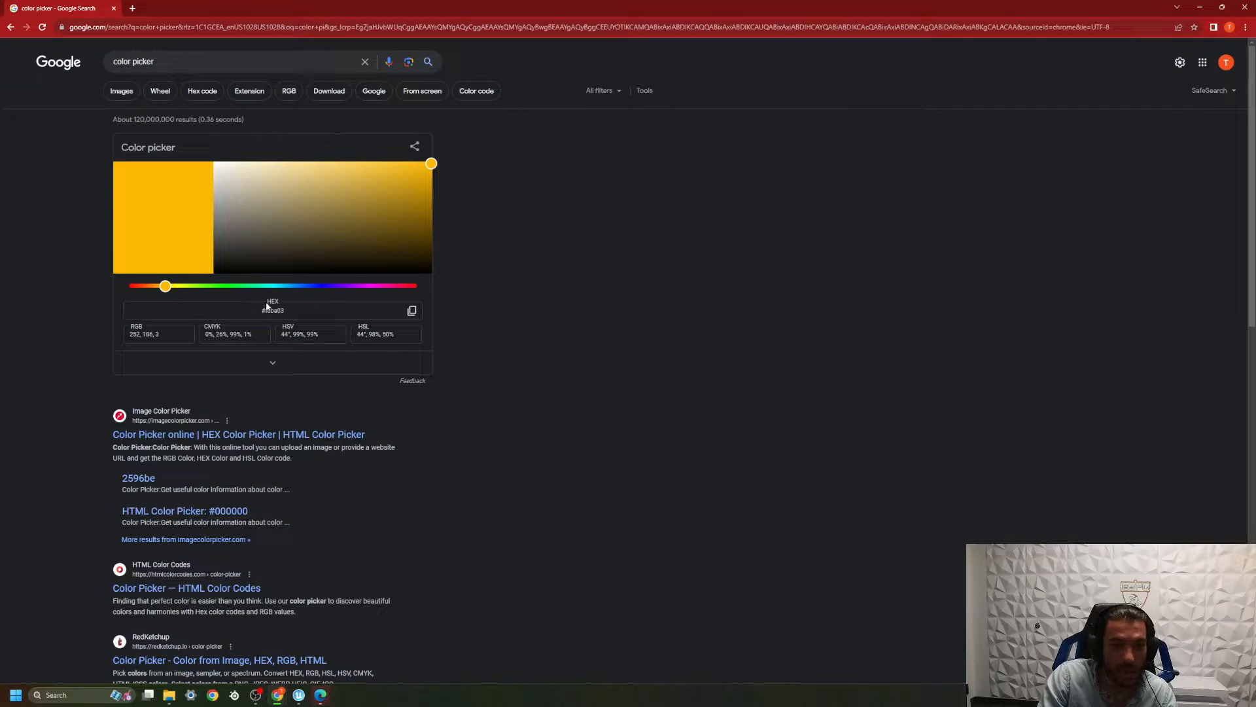
Step: Pick a muted yellow, RGB 189, 180, 98, in Google's color picker and examine its red, green and blue values
left_click_drag(426, 172, 319, 192)
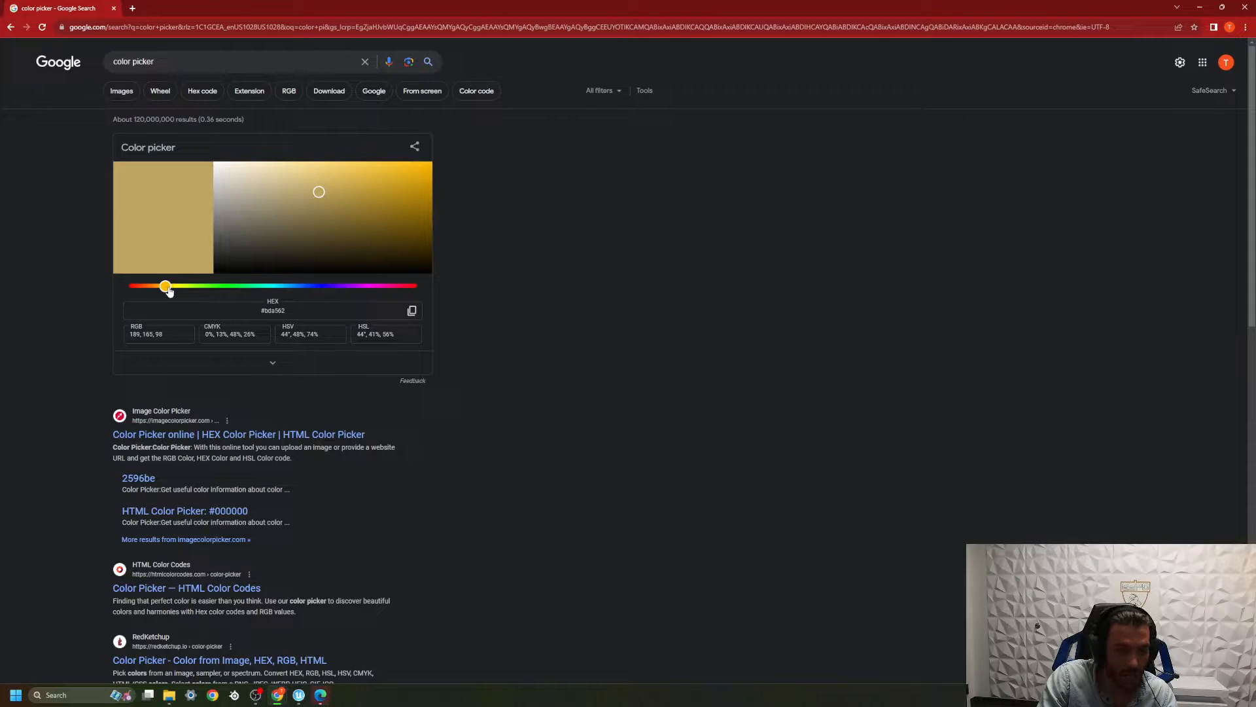
mouse_move(169, 290)
left_mouse_down()
mouse_move(92, 289)
mouse_move(317, 288)
mouse_move(177, 310)
left_mouse_up()
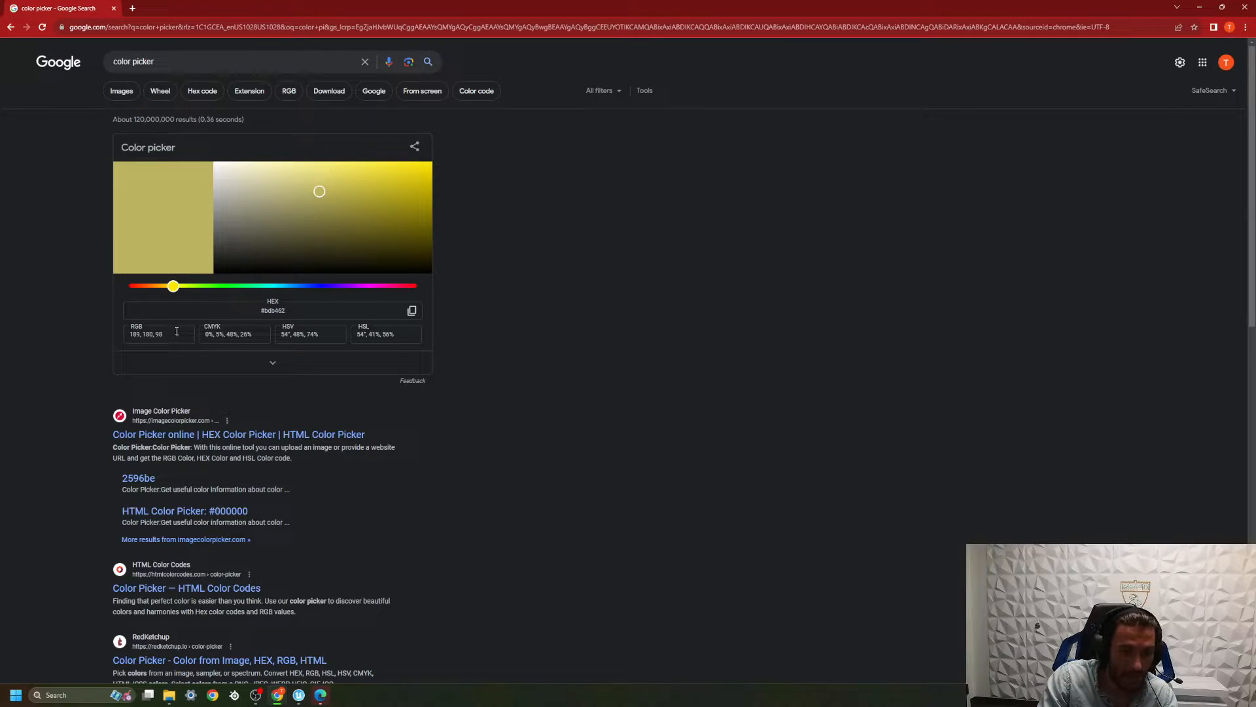
left_click_drag(177, 331, 111, 342)
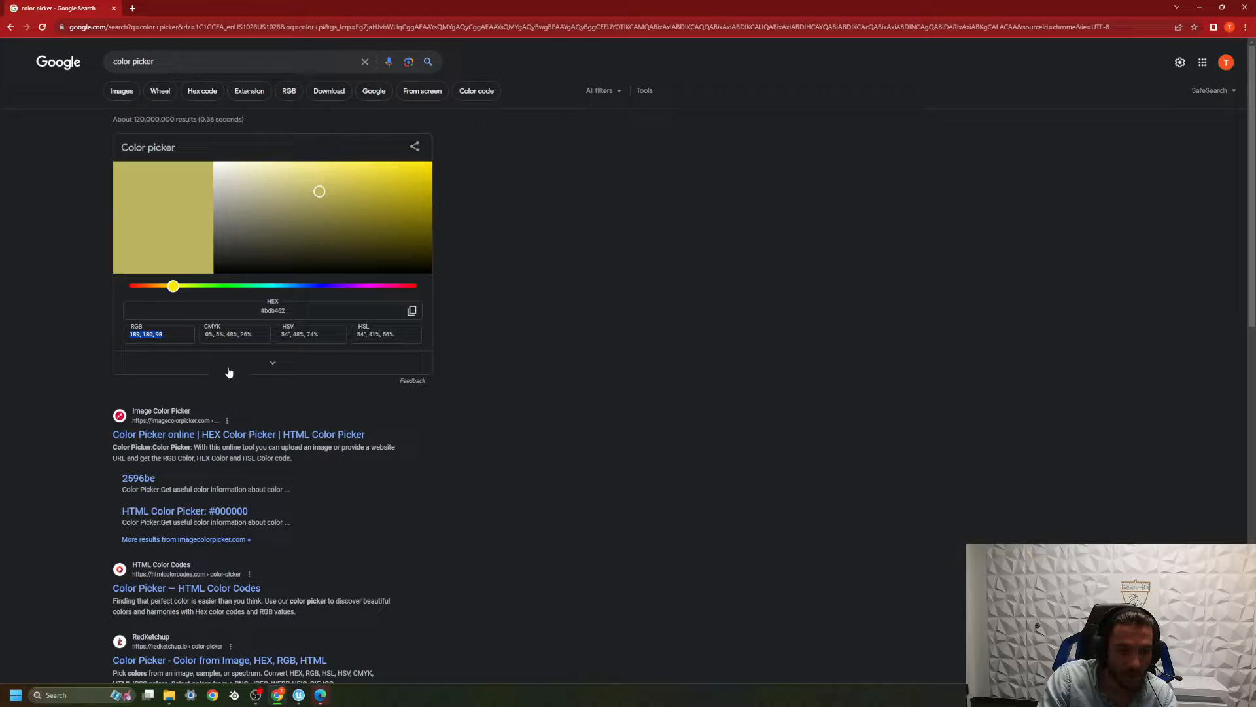
left_click(275, 363)
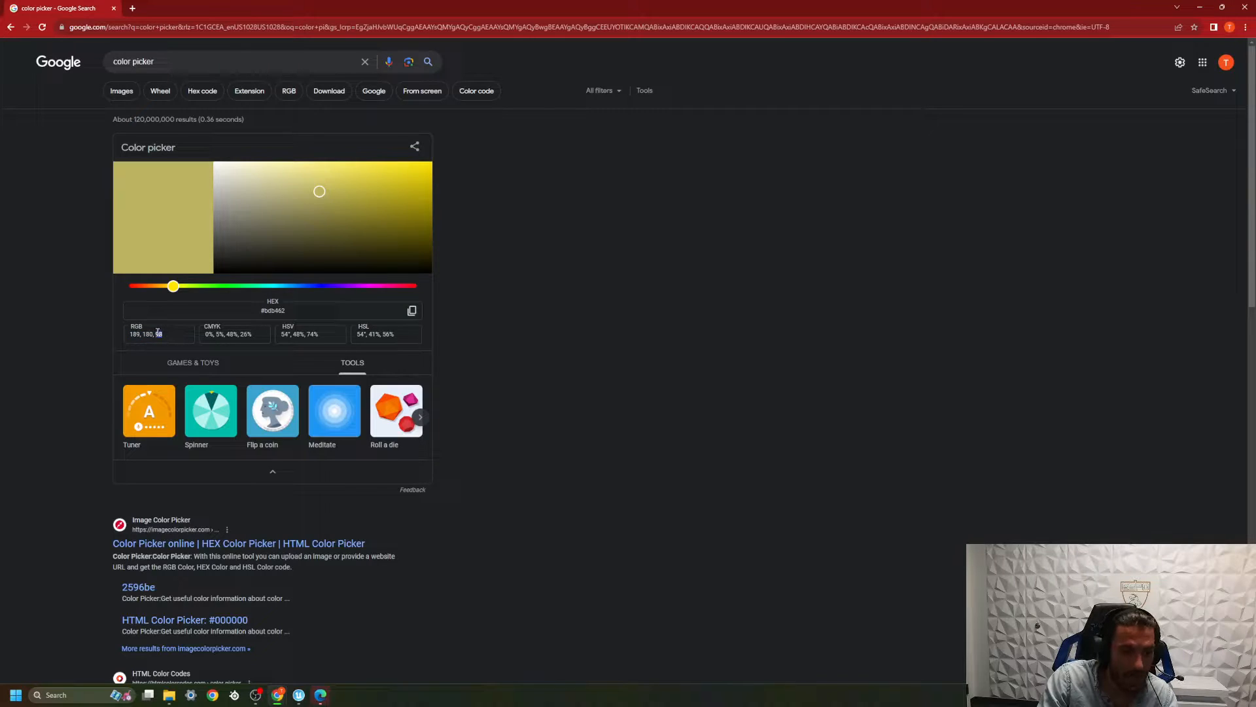
left_click(529, 420)
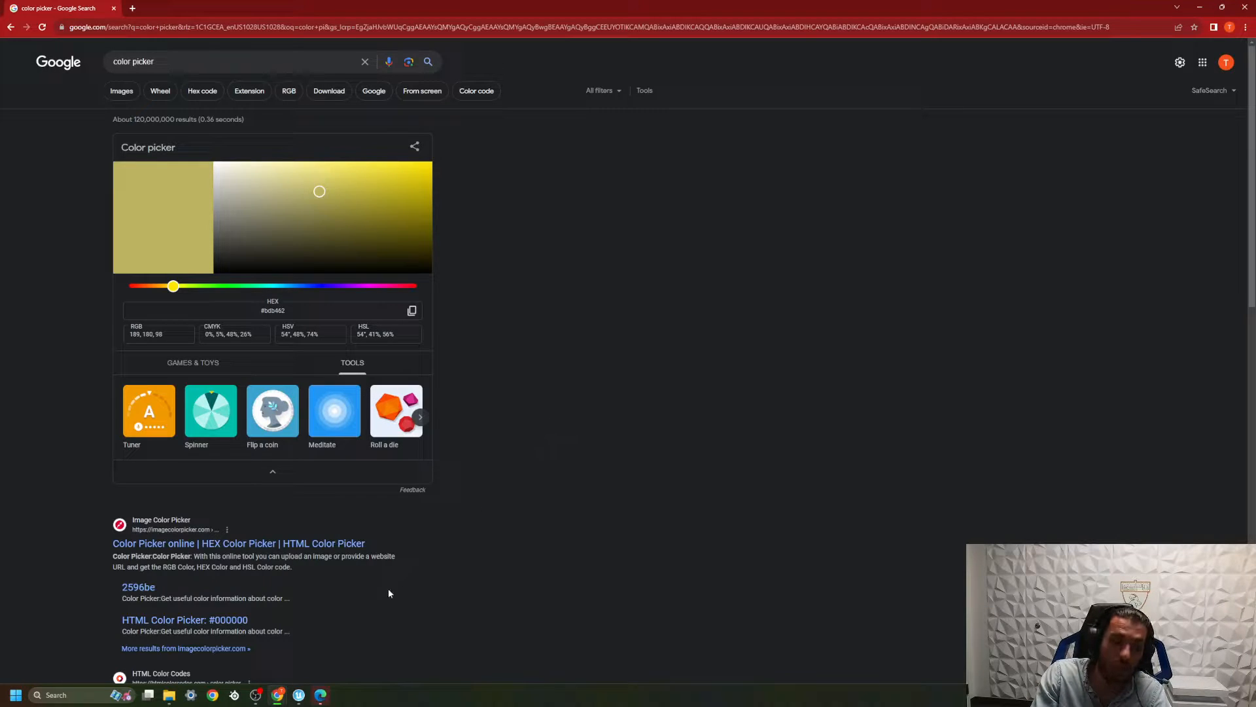
Step: Switch back to Unreal Editor, move the Constant3Vector node a little higher in the graph and open its color for editing
left_click(297, 698)
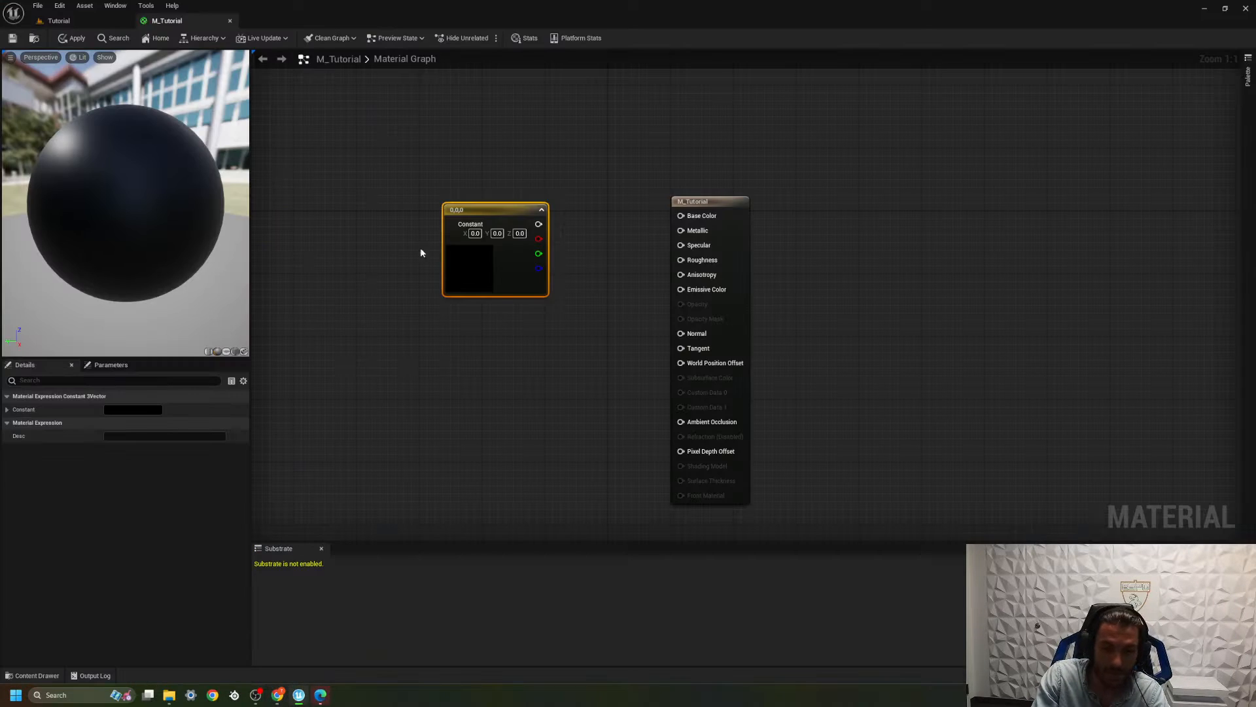
left_click_drag(460, 218, 453, 163)
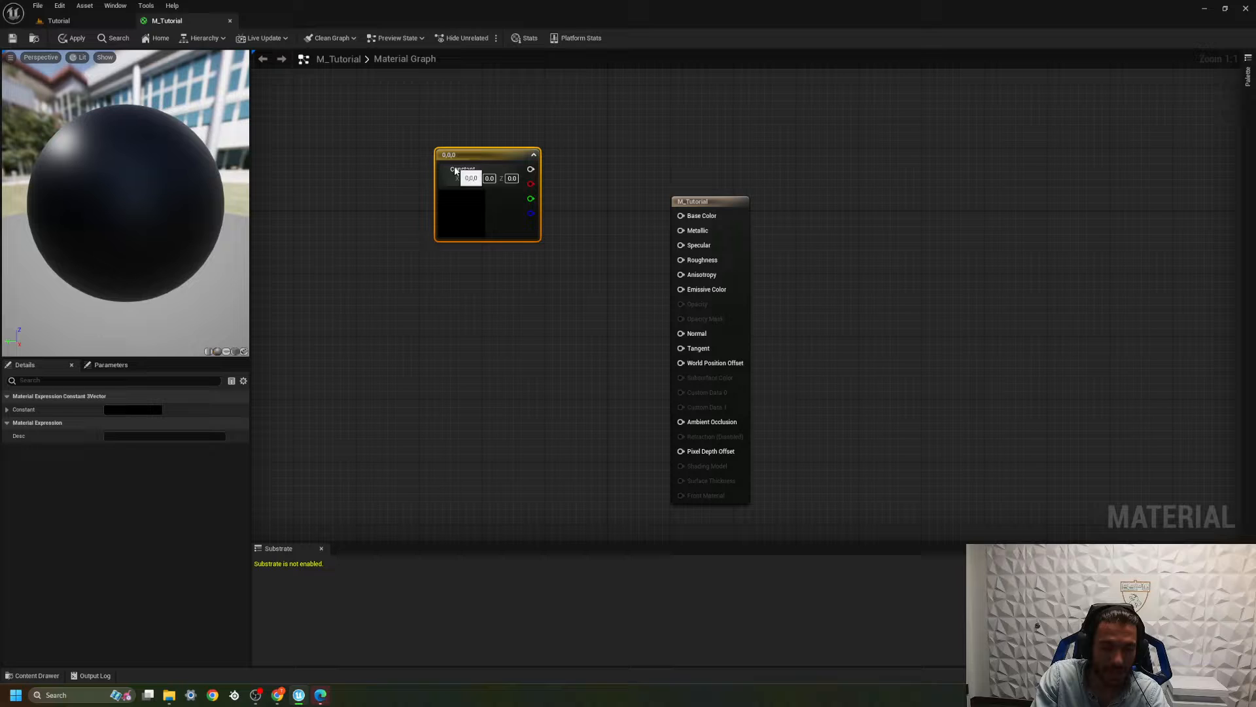
double_click(466, 219)
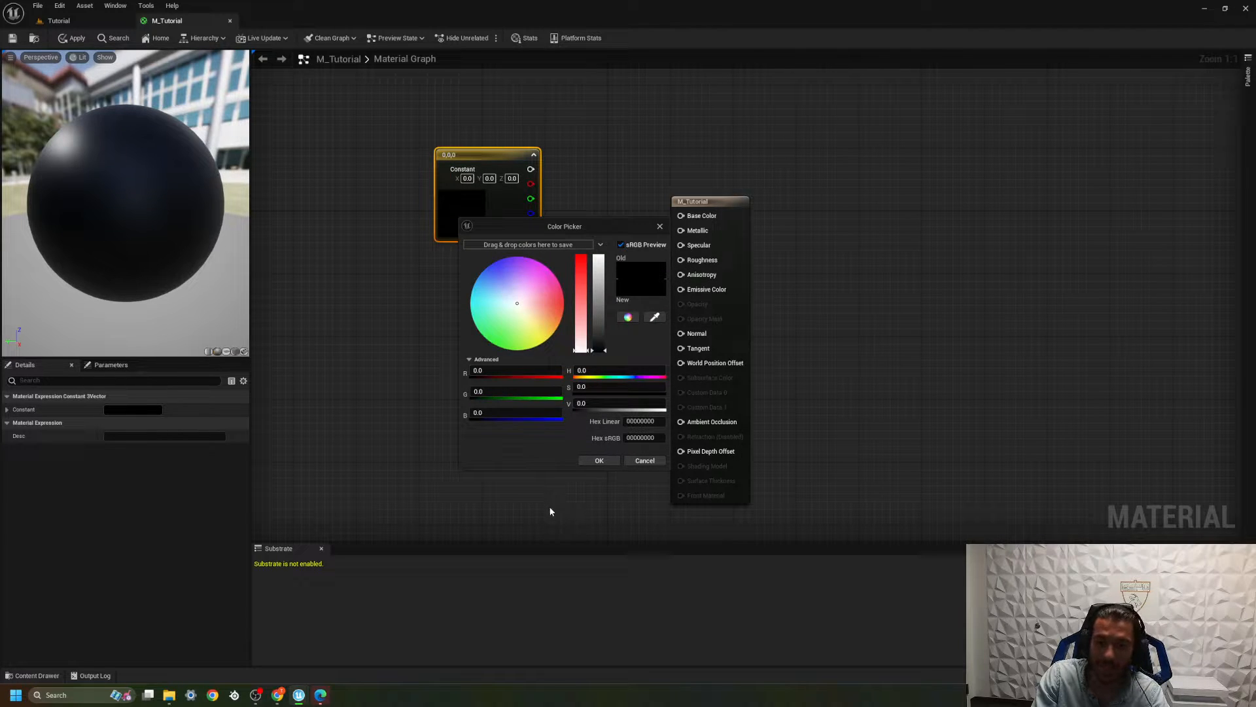
Step: Try the red, green and blue channels of the constant's color at 1 in turn, resetting red and green to 0
left_click(506, 371)
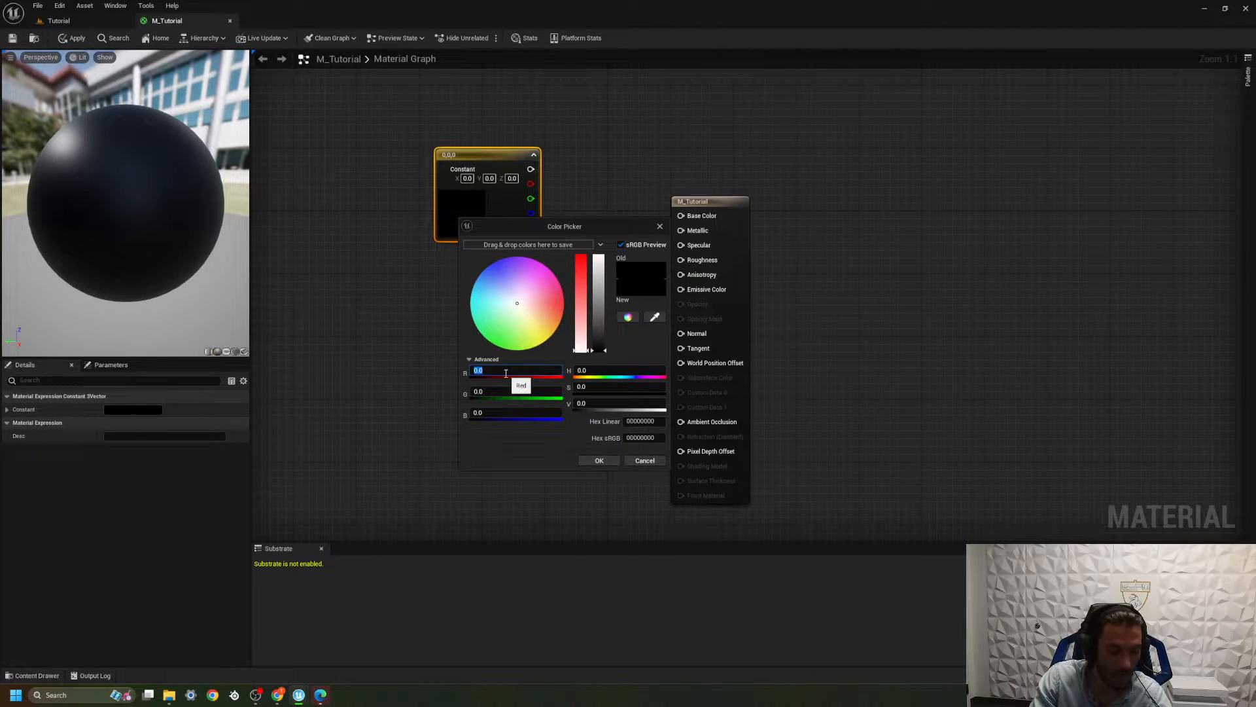
type("1")
key("Return")
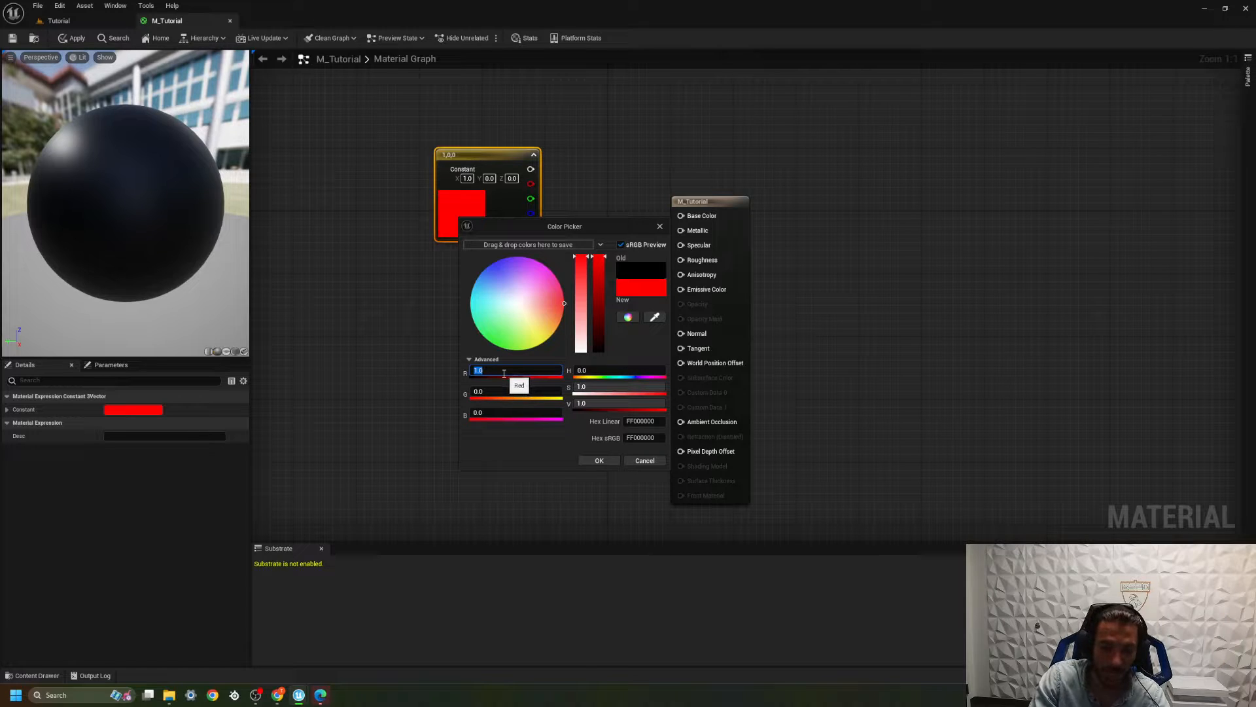
type("0")
key("Return")
left_click(489, 393)
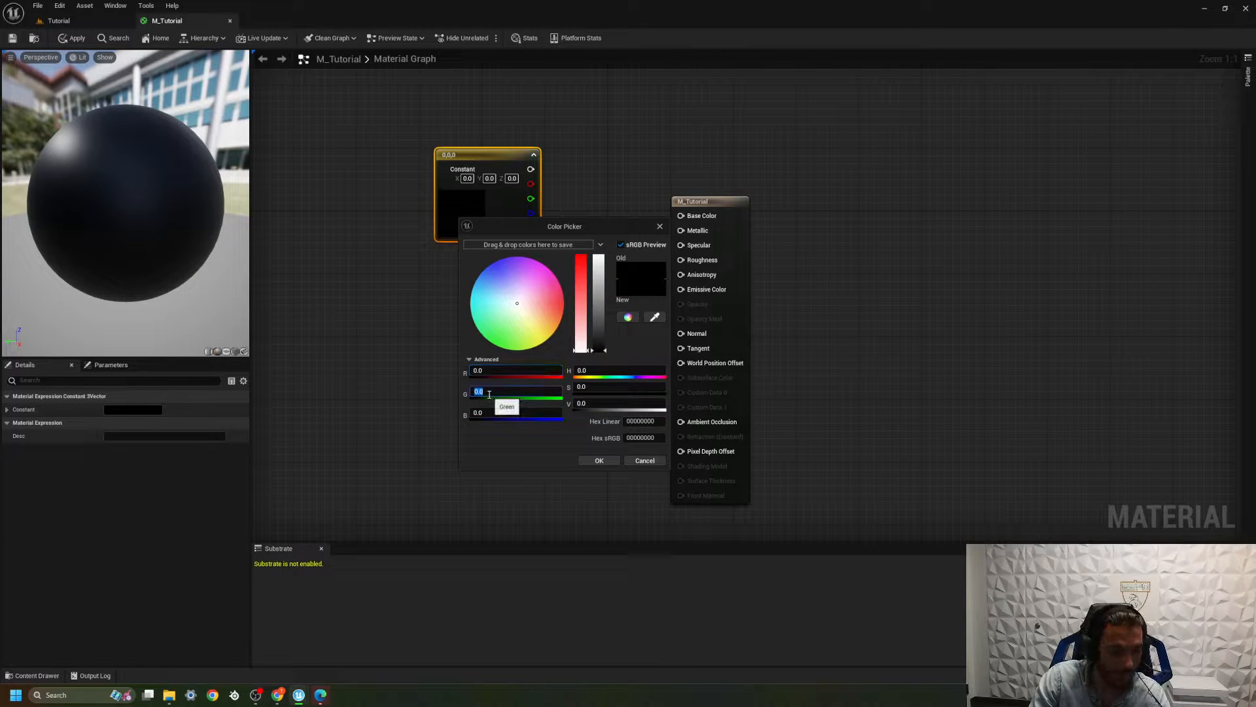
type("1")
key("Return")
type("0")
key("Return")
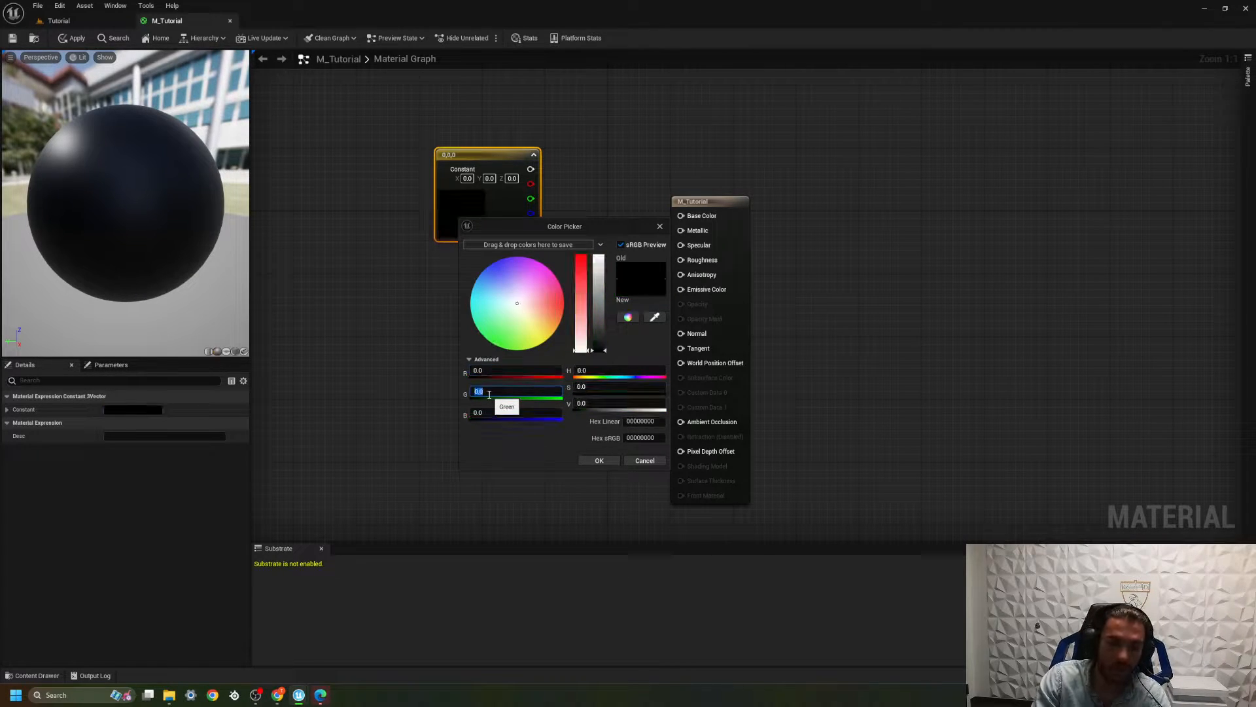
left_click(497, 414)
type("1")
key("Return")
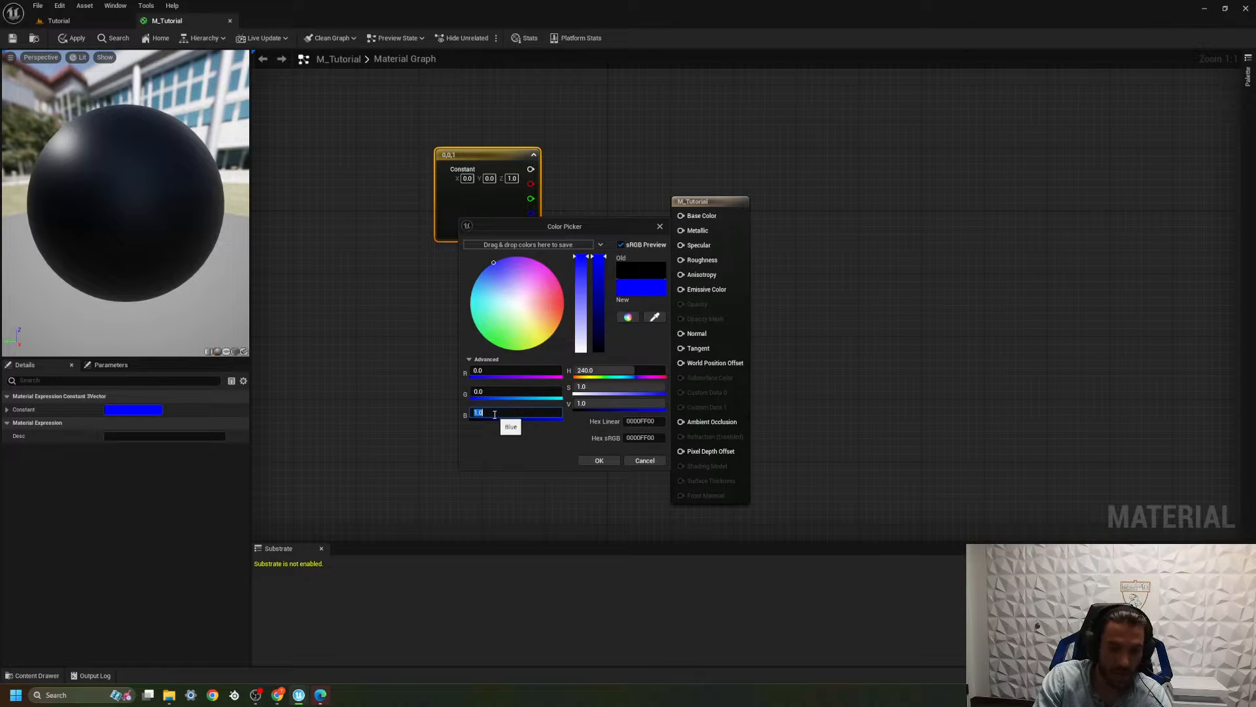
Step: Make the constant's color yellow with red 1, green 1 and blue 0, and close the color picker
left_click(498, 371)
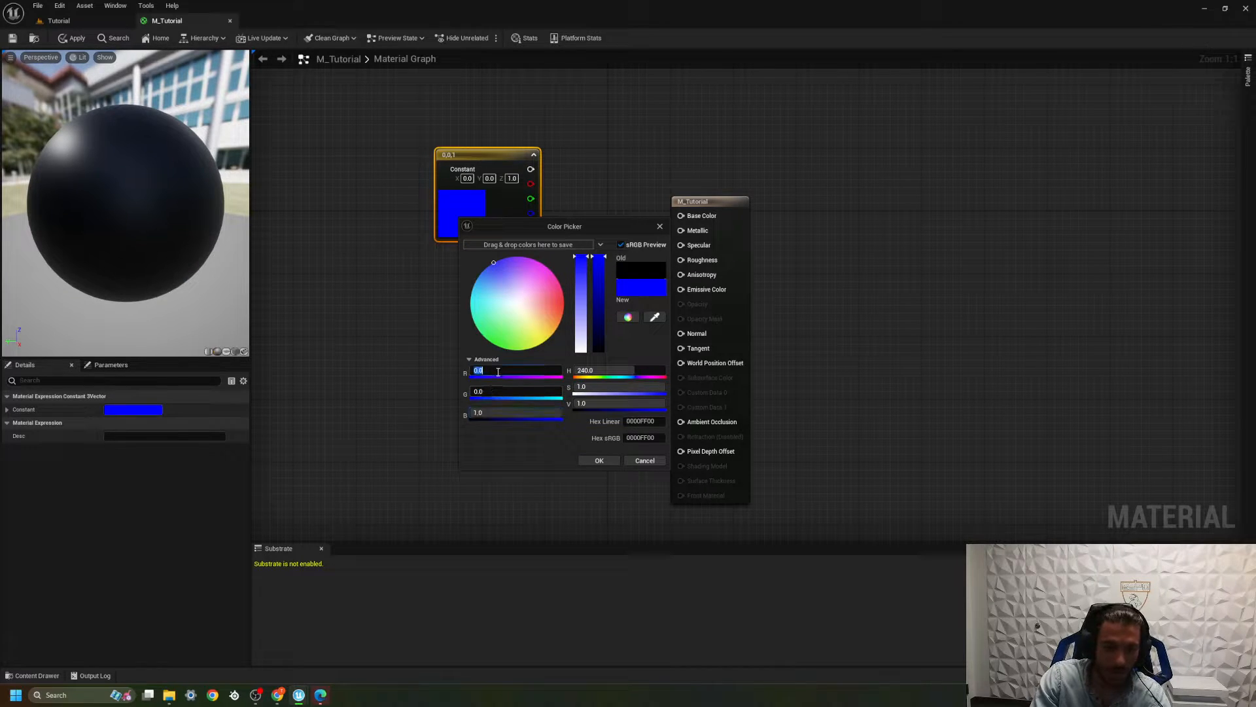
type("1")
key("Return")
left_click(491, 391)
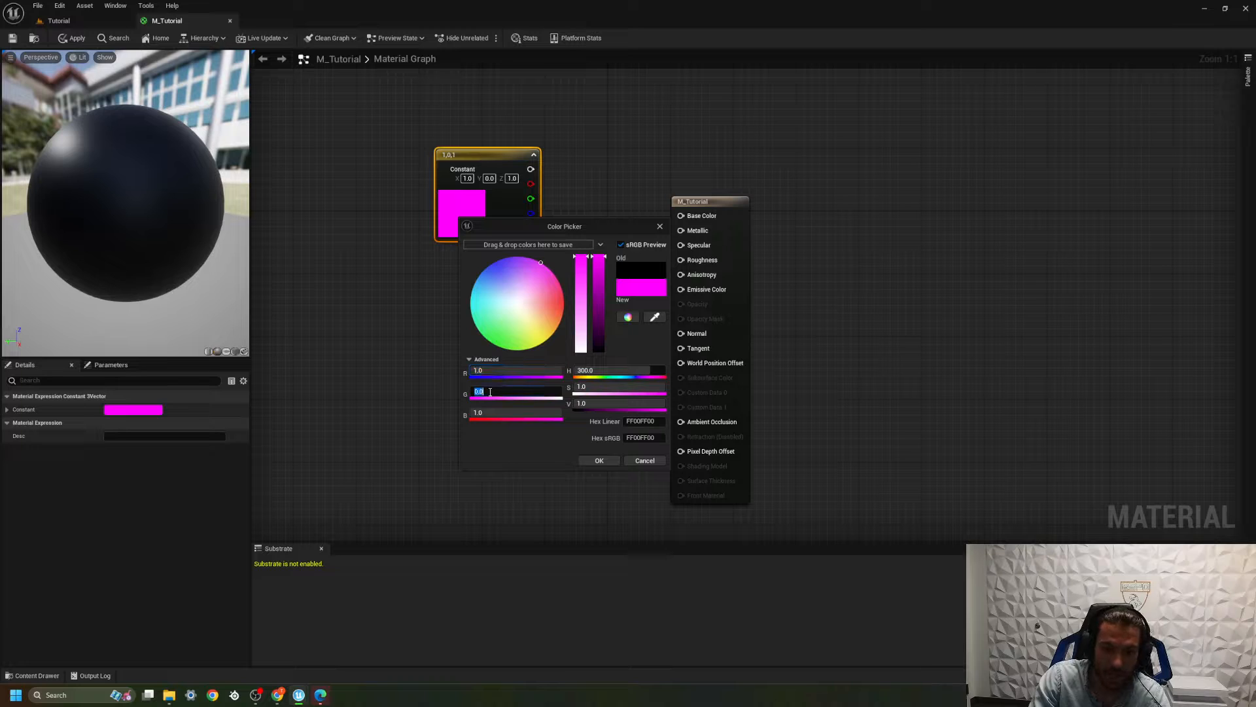
type("1")
key("Return")
left_click(513, 412)
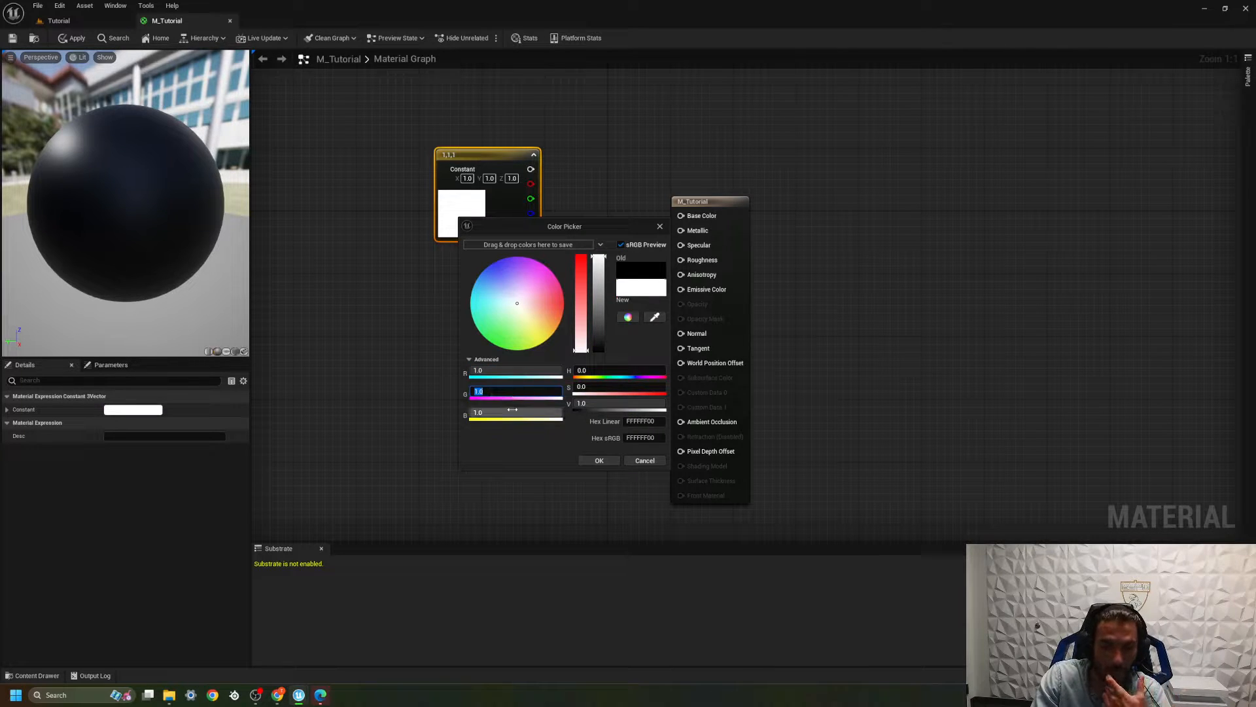
type("0")
key("Return")
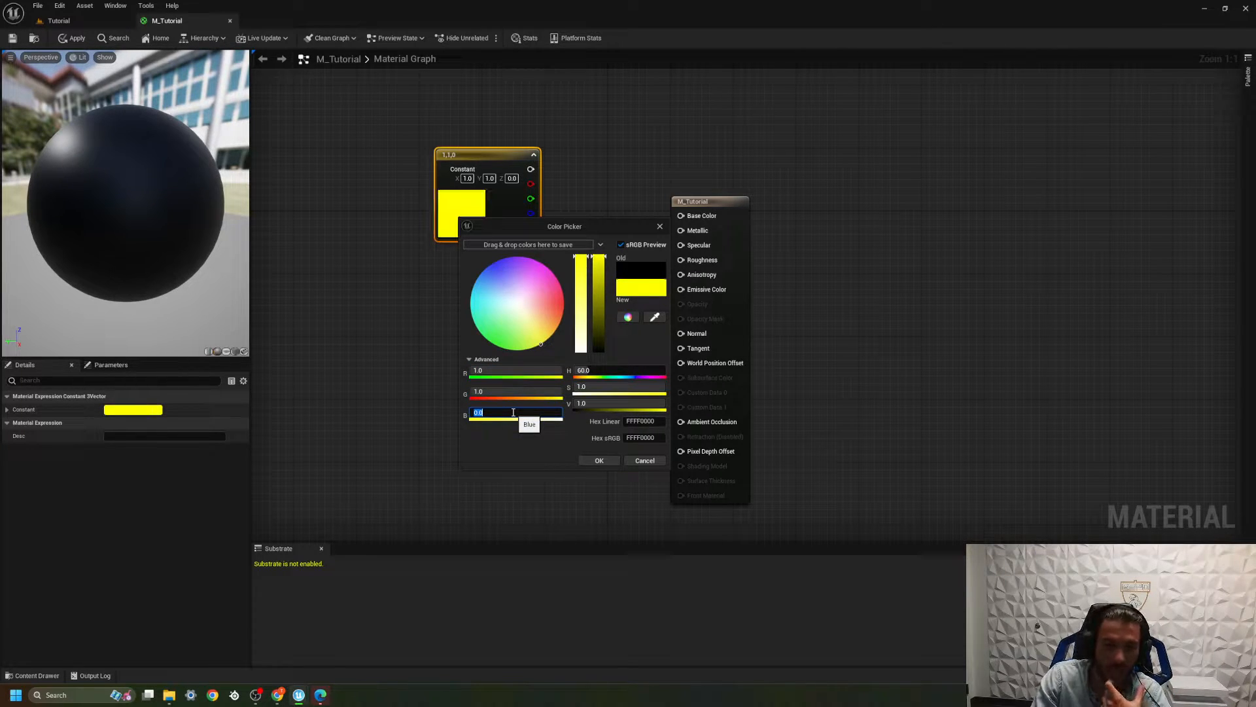
left_click(478, 510)
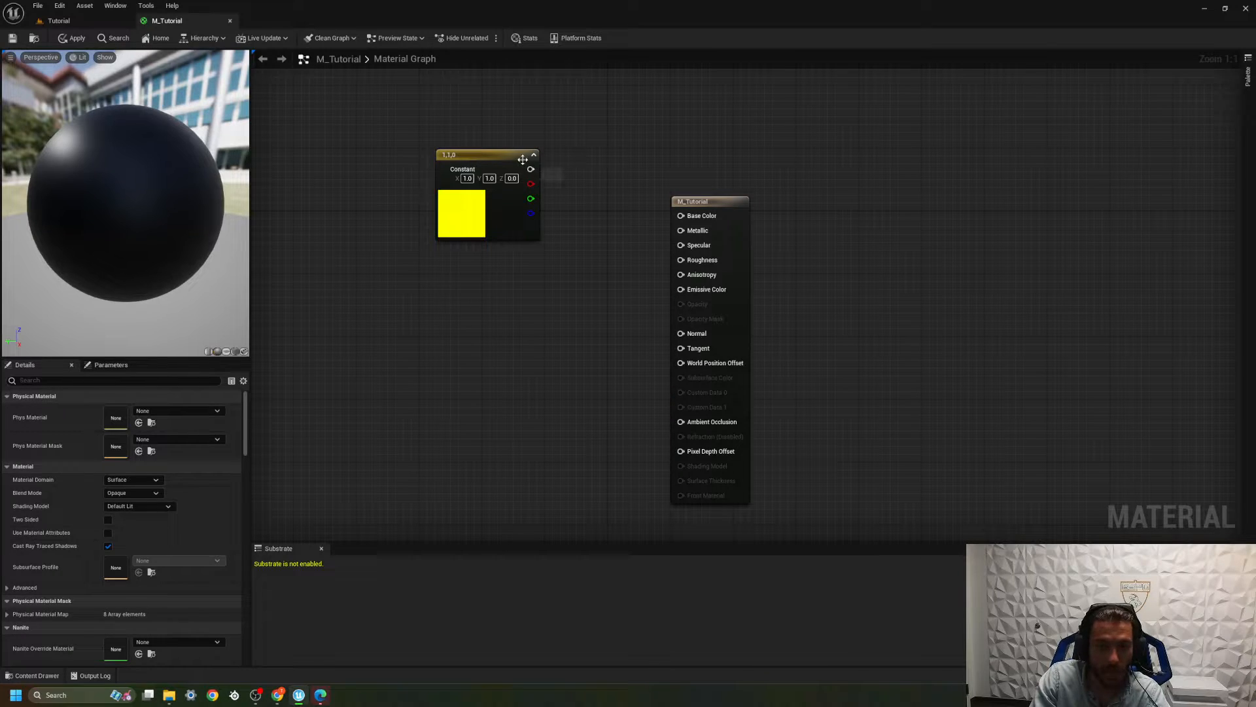
Step: Connect the Constant3Vector's main output to Base Color on the M_Tutorial result node and reposition the constant node
left_click_drag(531, 171, 680, 216)
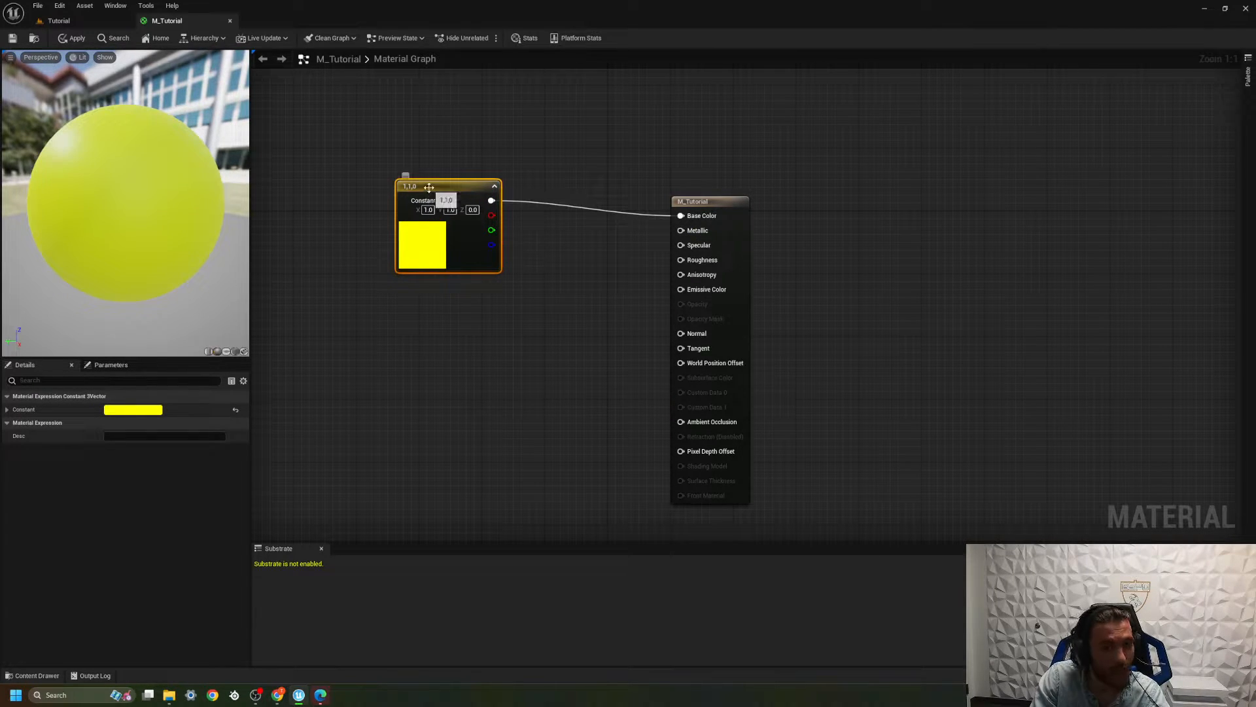
left_click_drag(430, 233, 477, 209)
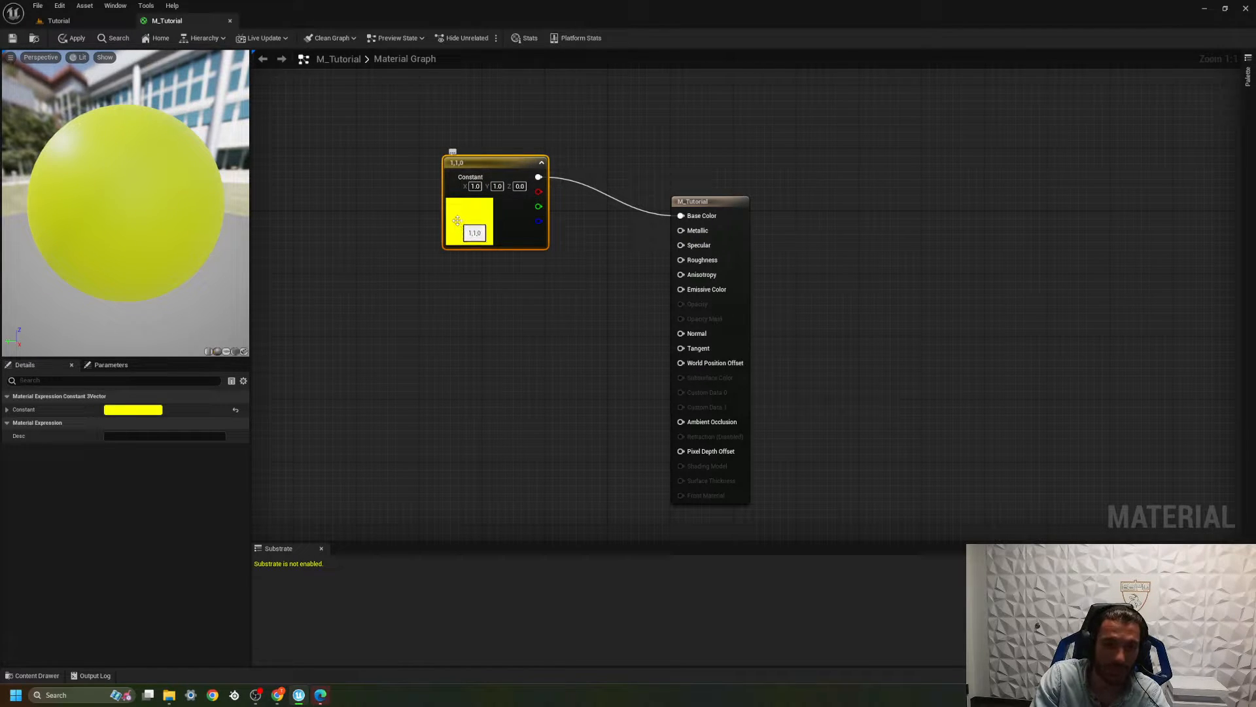
Step: Change the connected constant's color to red by setting its green value to 0, and accept the color
double_click(479, 226)
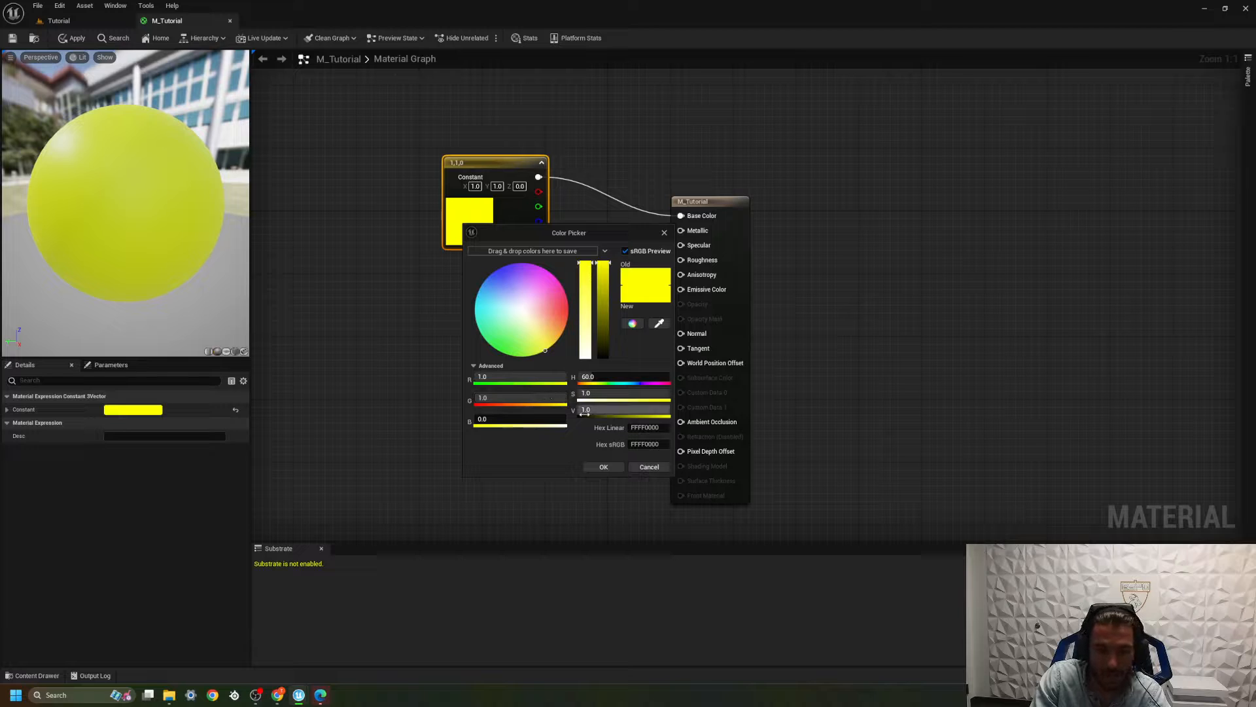
left_click(522, 393)
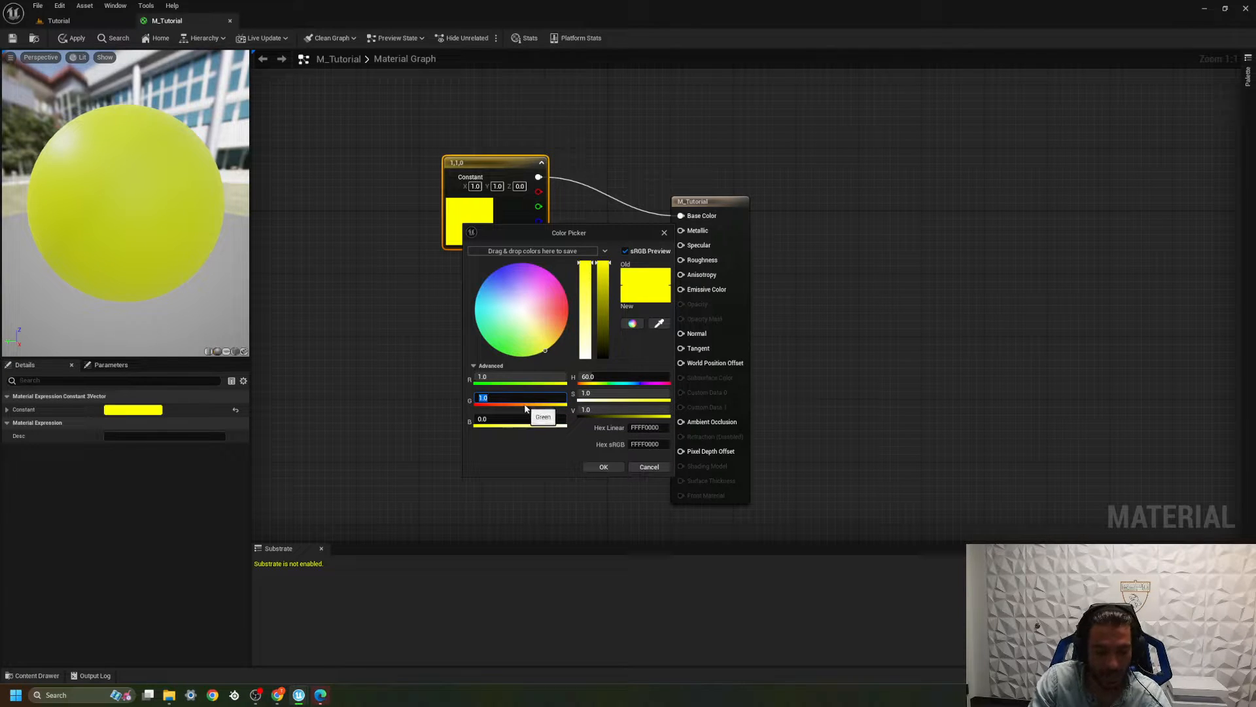
type("0")
key("Return")
left_click(603, 466)
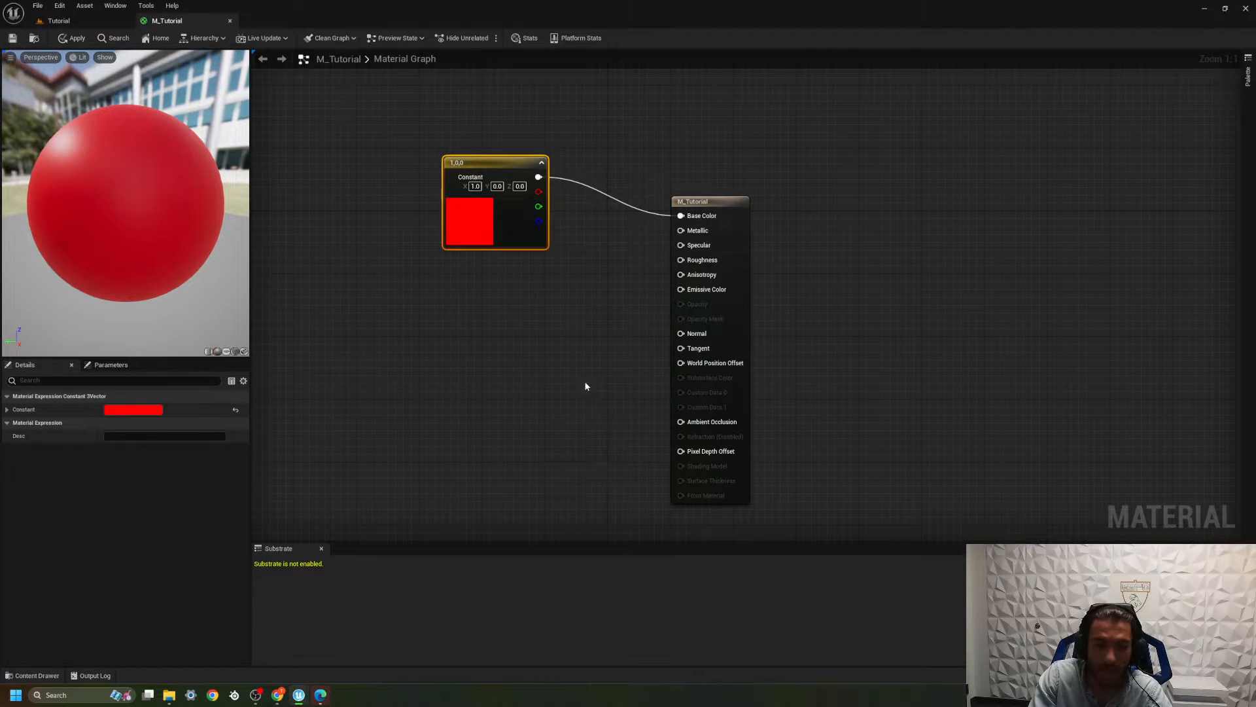
Step: Save the M_Tutorial material with its red color and apply it to the cube in the Tutorial level
left_click_drag(497, 163, 528, 195)
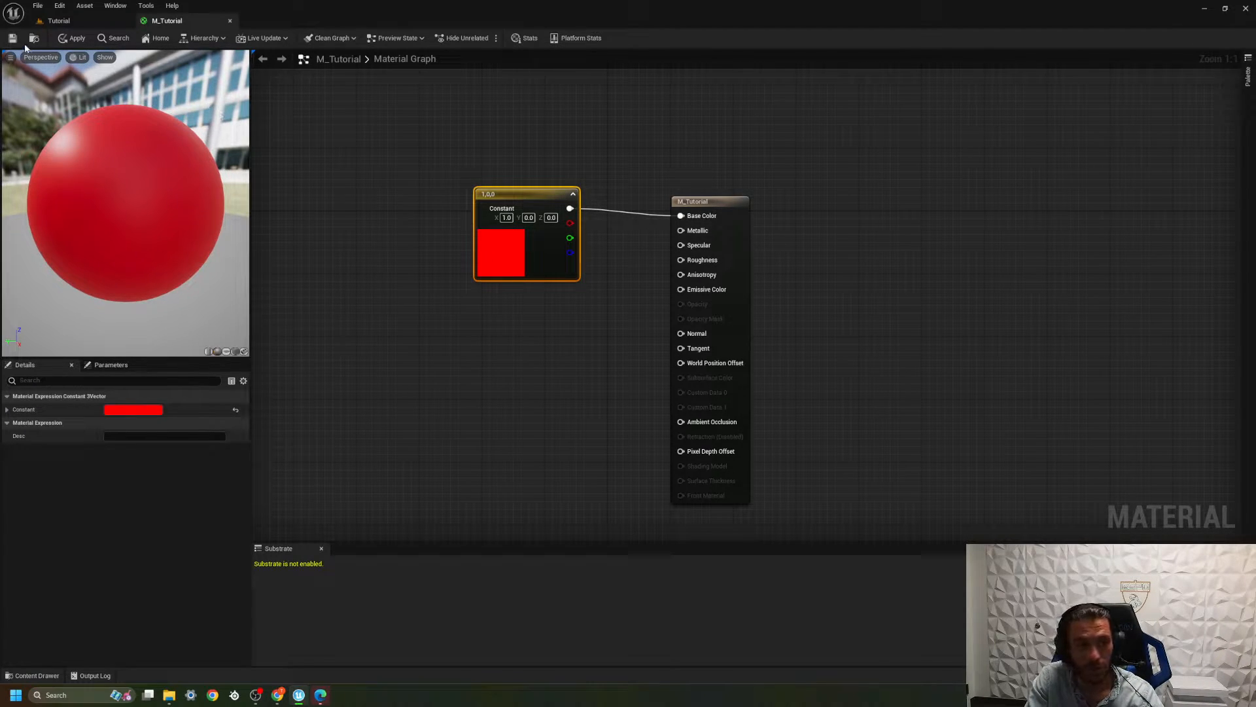
key("ctrl+s")
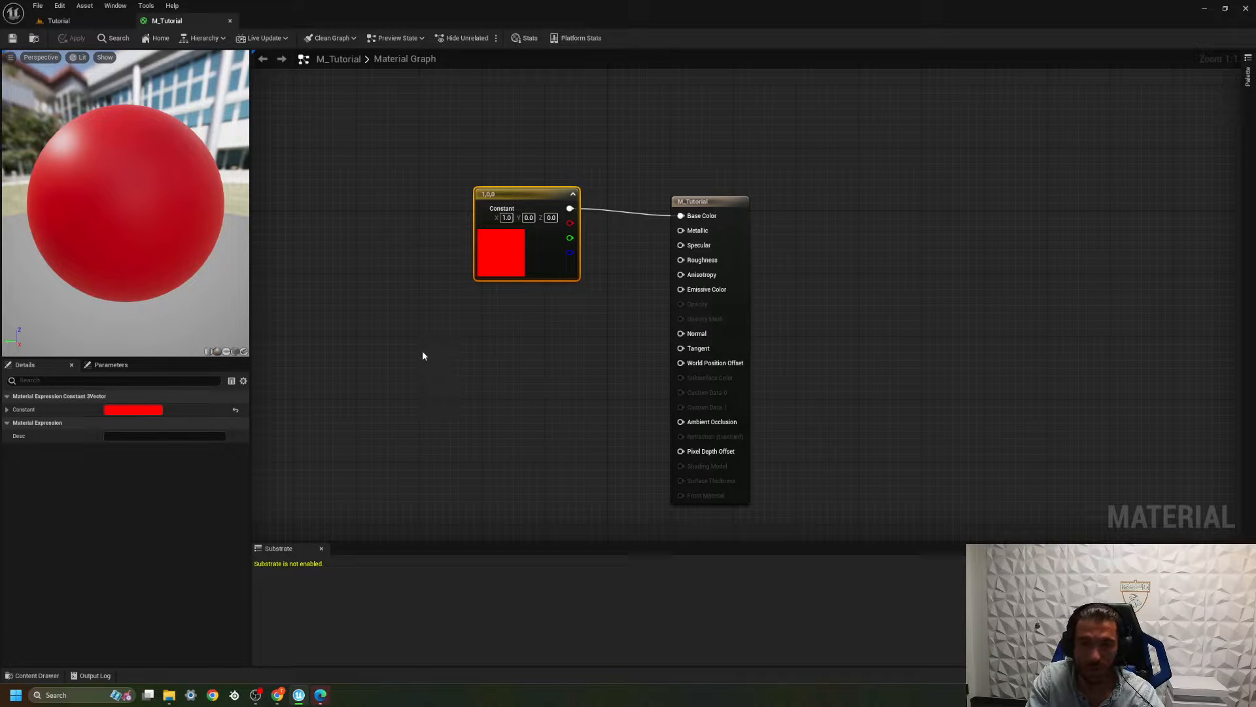
left_click(77, 20)
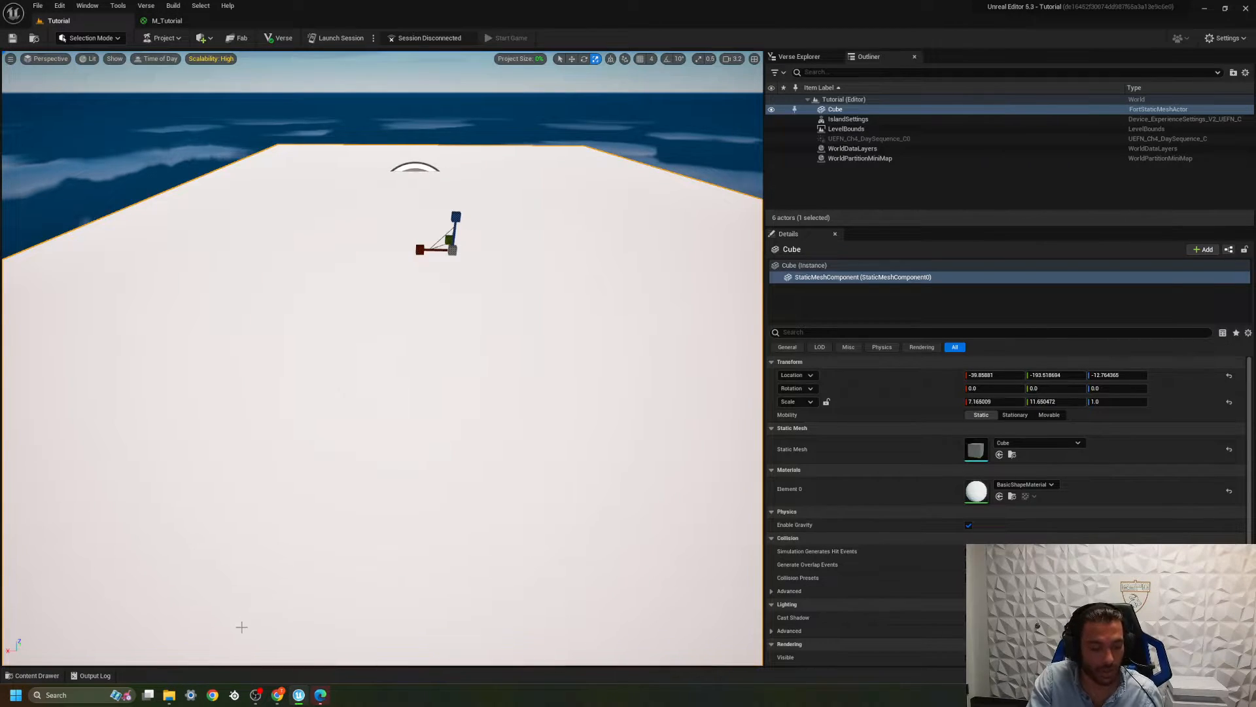
left_click(49, 675)
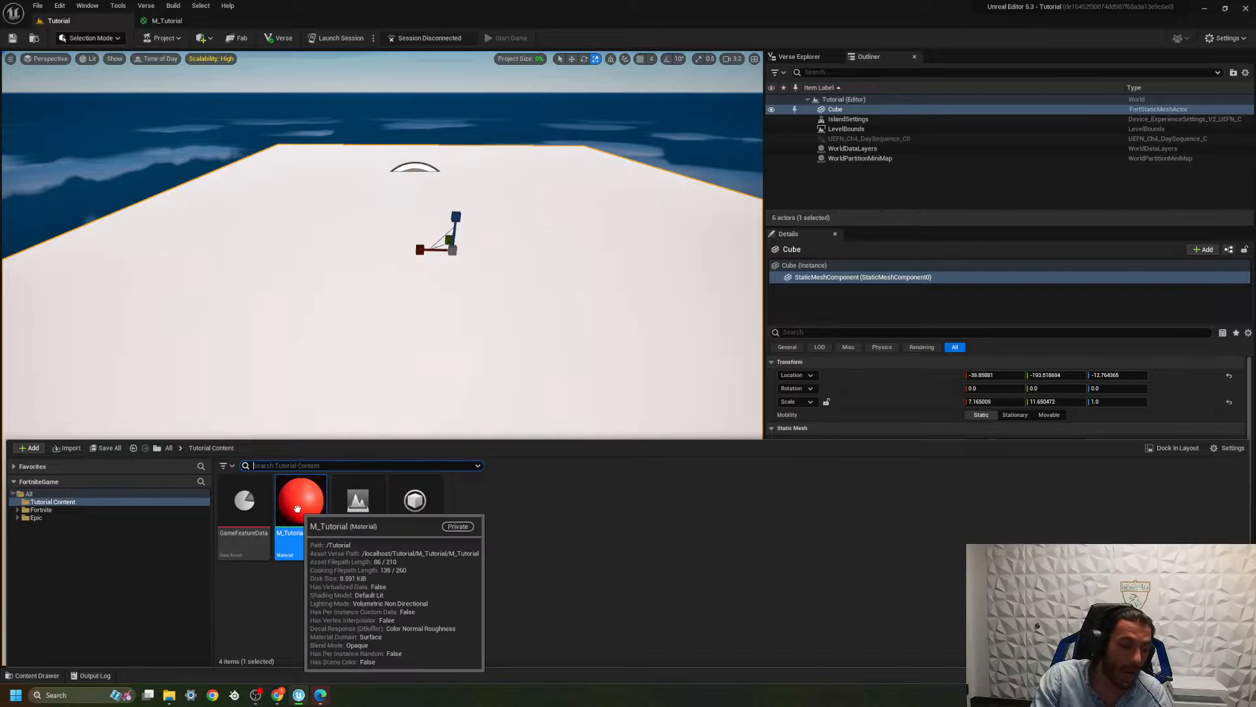
left_click_drag(301, 510, 369, 336)
mouse_move(368, 336)
right_mouse_down()
mouse_move(373, 445)
mouse_move(419, 471)
mouse_move(442, 386)
mouse_move(500, 376)
mouse_move(376, 347)
mouse_move(357, 357)
mouse_move(392, 341)
right_mouse_up()
key("s")
key("w")
key("s")
key("w")
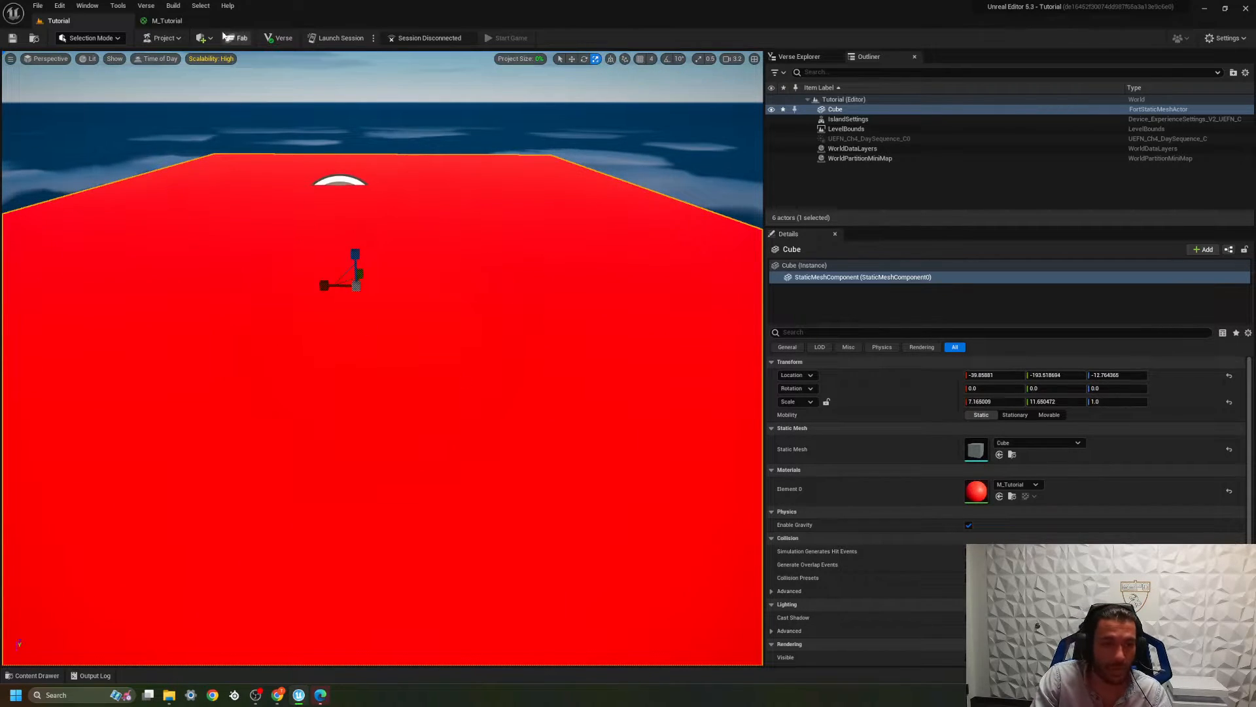
Step: Return to the M_Tutorial graph and move the red Constant3Vector node farther away from the result node
left_click(166, 21)
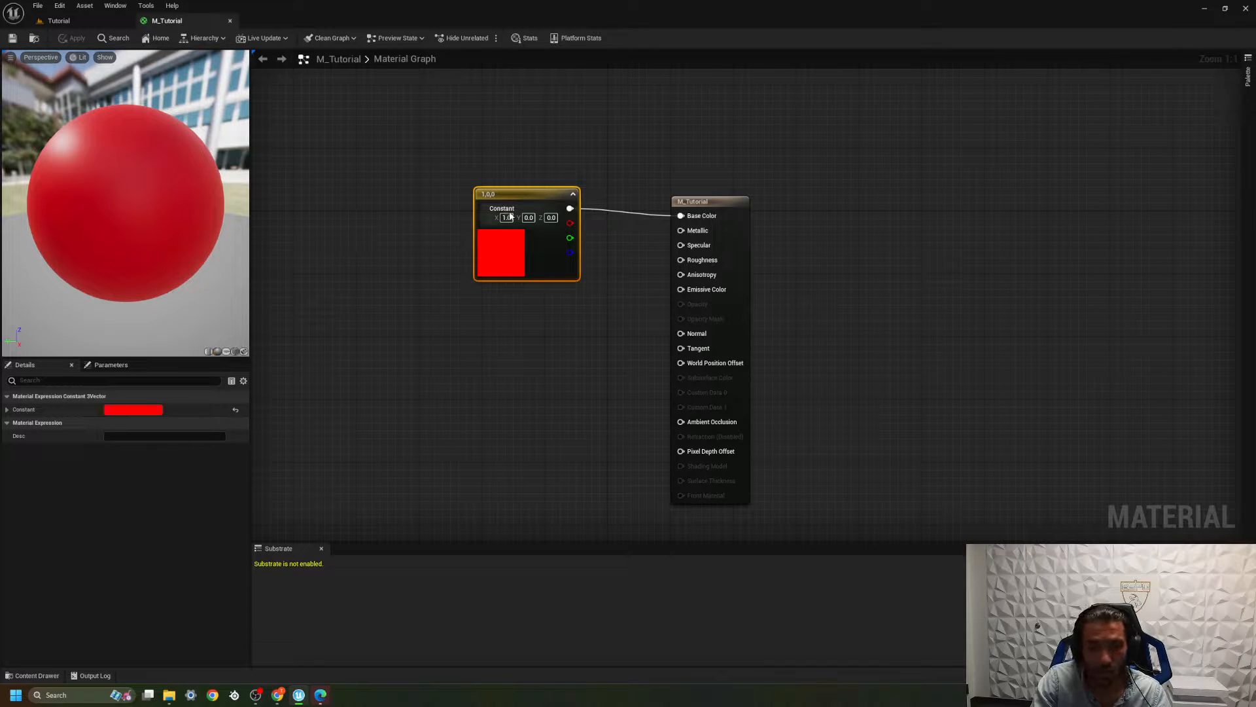
left_click_drag(517, 203, 510, 163)
left_click(58, 21)
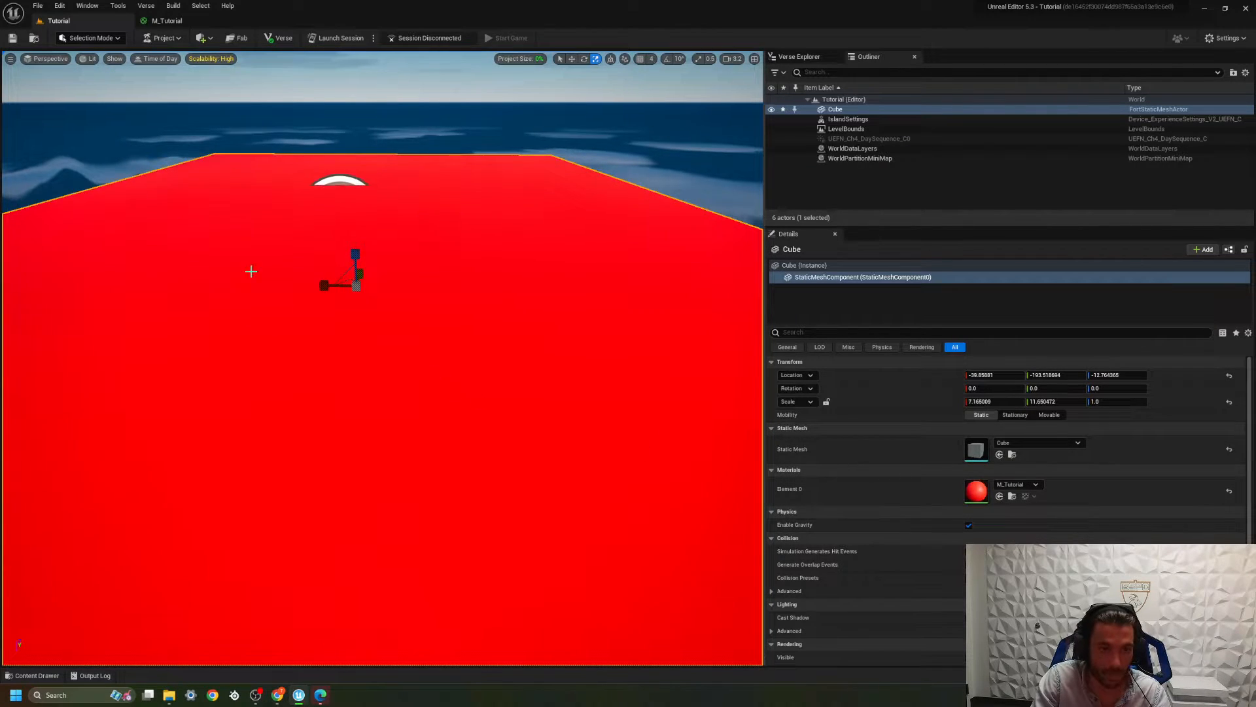
left_click(167, 21)
left_click_drag(521, 163, 450, 163)
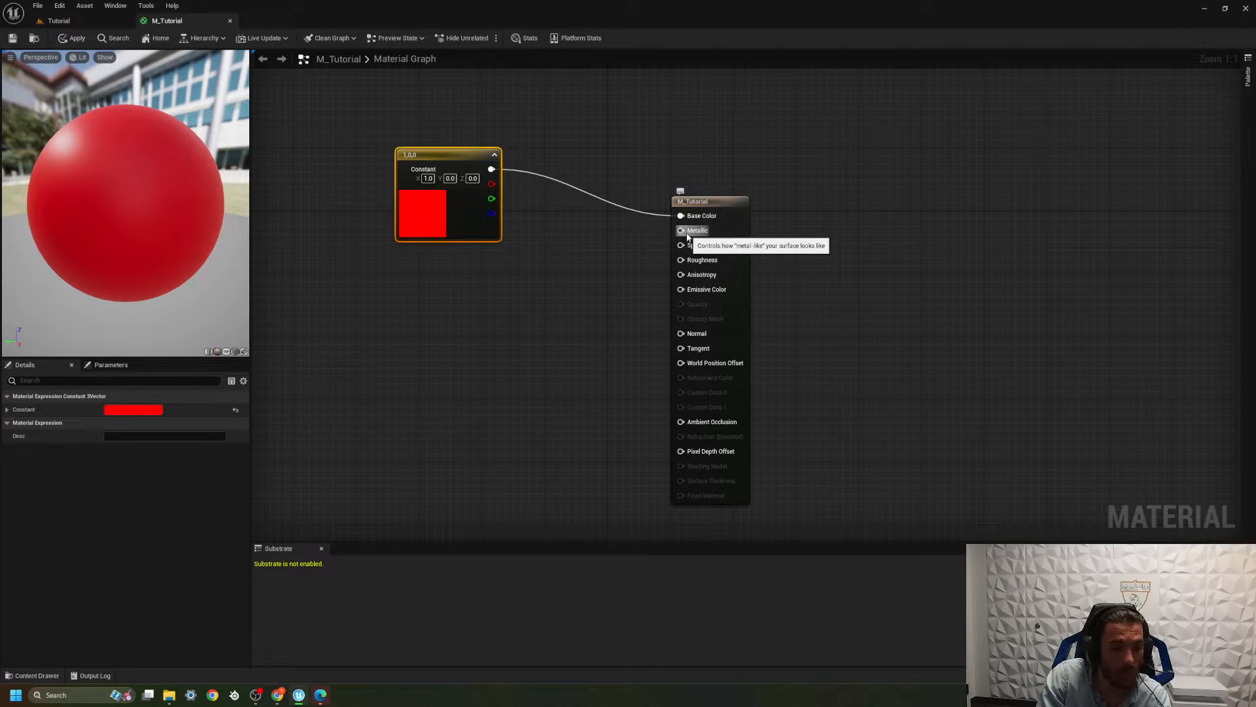
Step: Add a single-value Constant node below the color node and connect its output to Metallic
right_click(477, 285)
type("consta")
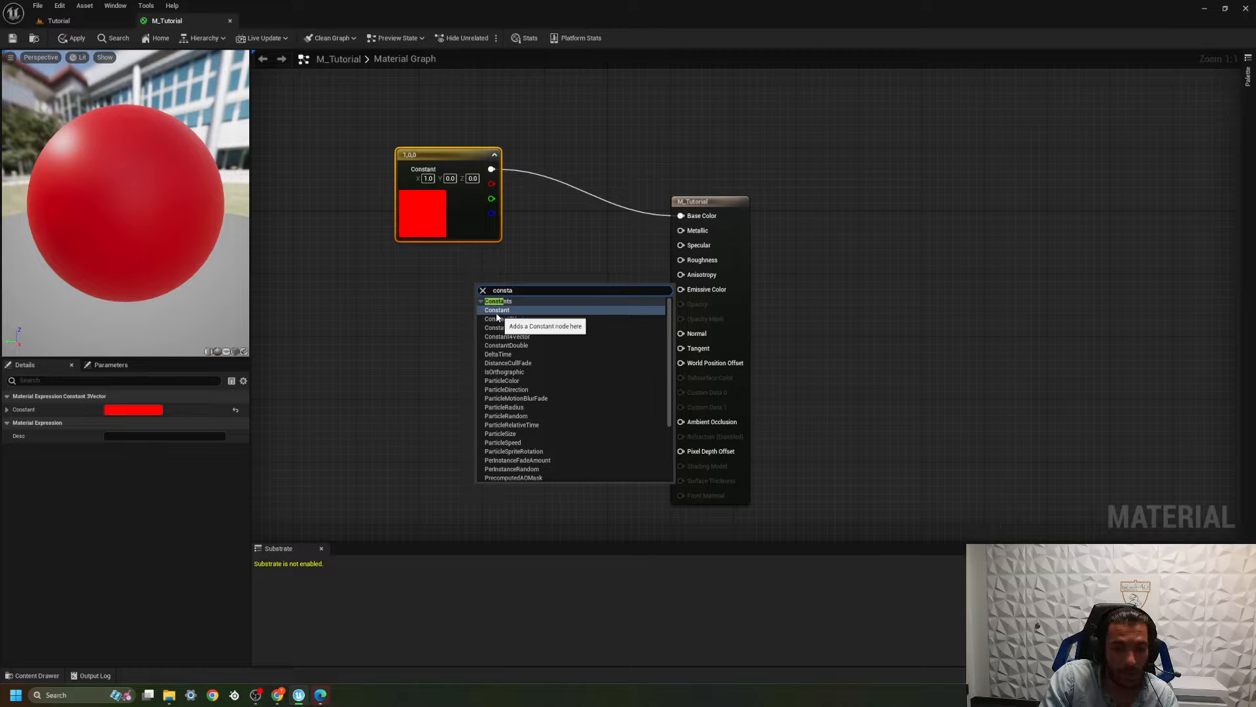
left_click(422, 285)
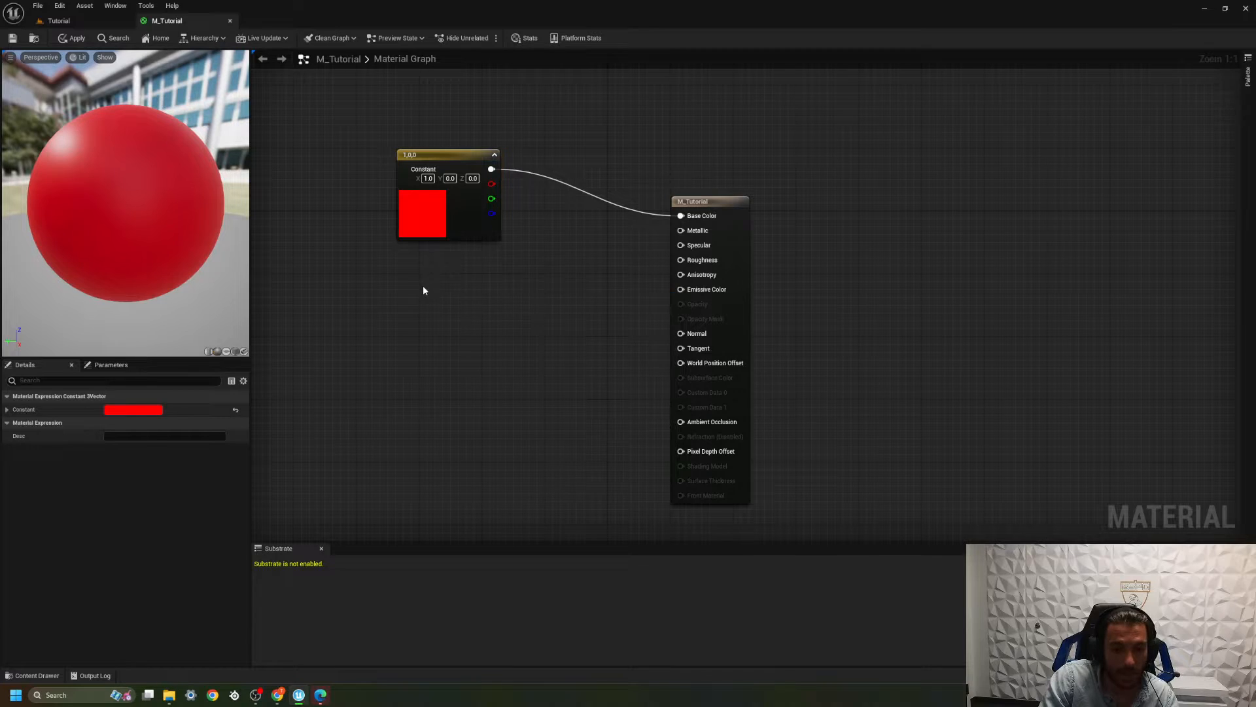
left_click(495, 292)
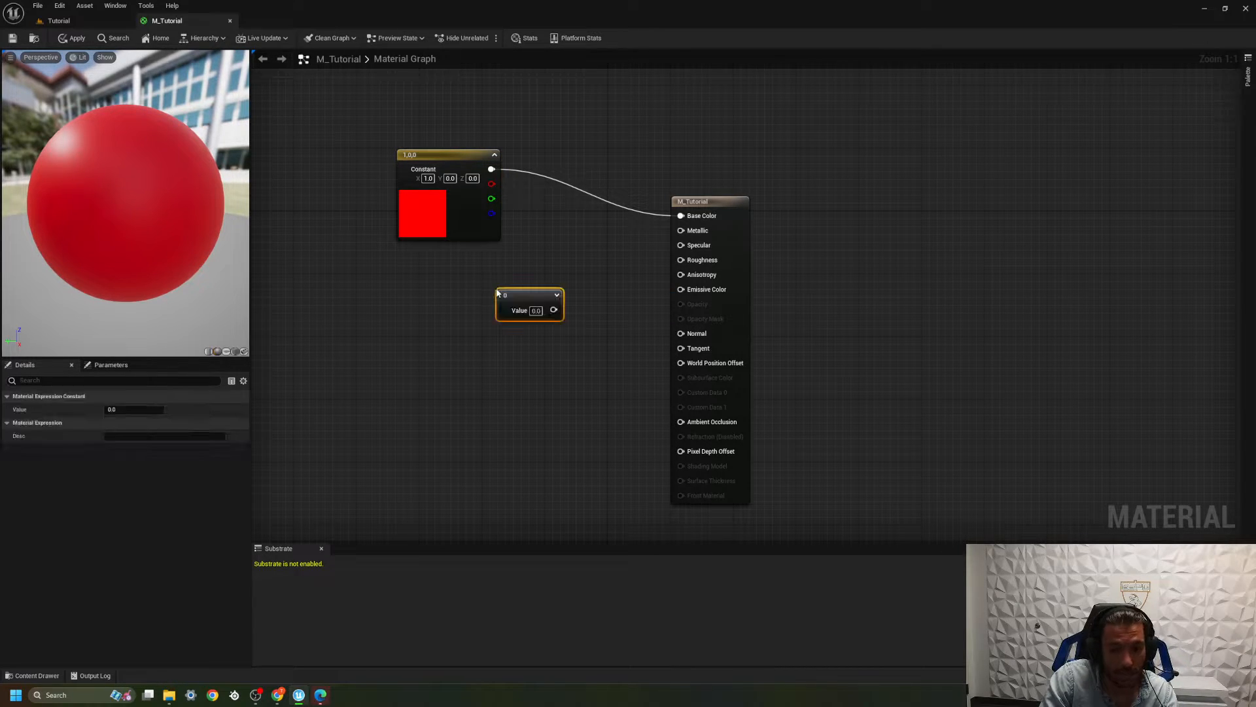
left_click_drag(554, 310, 680, 230)
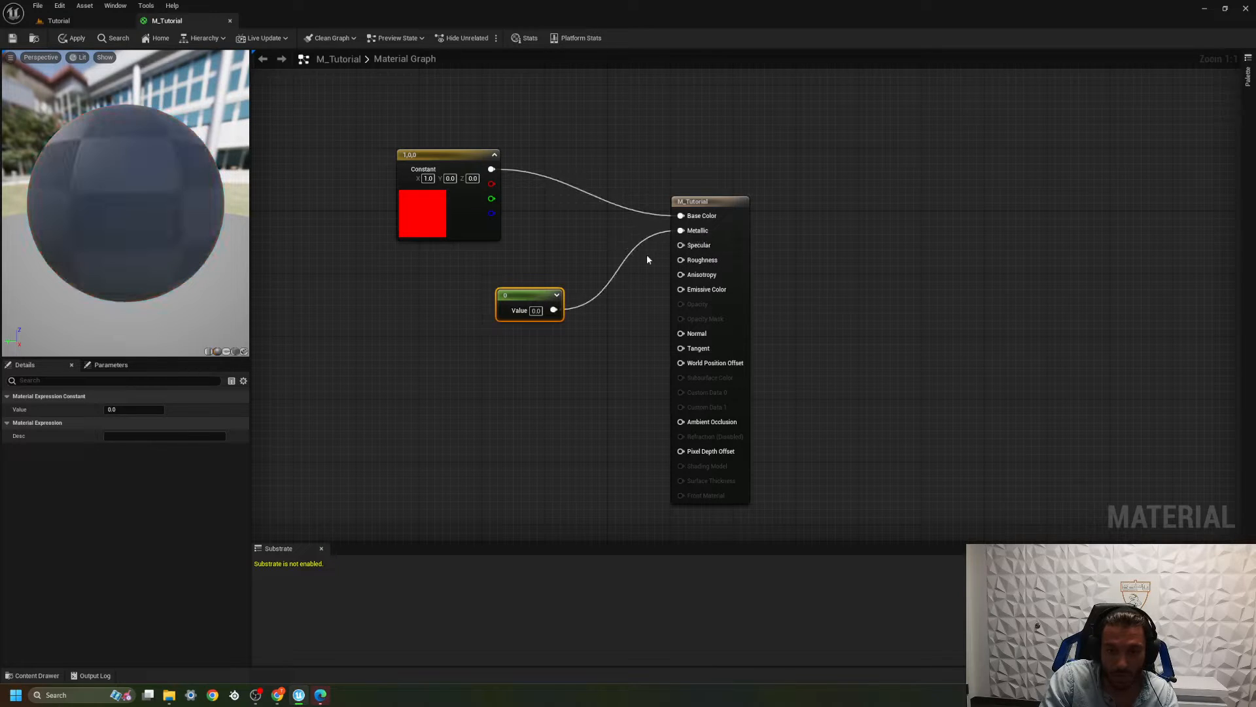
Step: Add two more single-value Constant nodes and connect one to Specular and the other to Roughness
left_click(535, 352)
left_click_drag(547, 358, 681, 245)
left_click(539, 247)
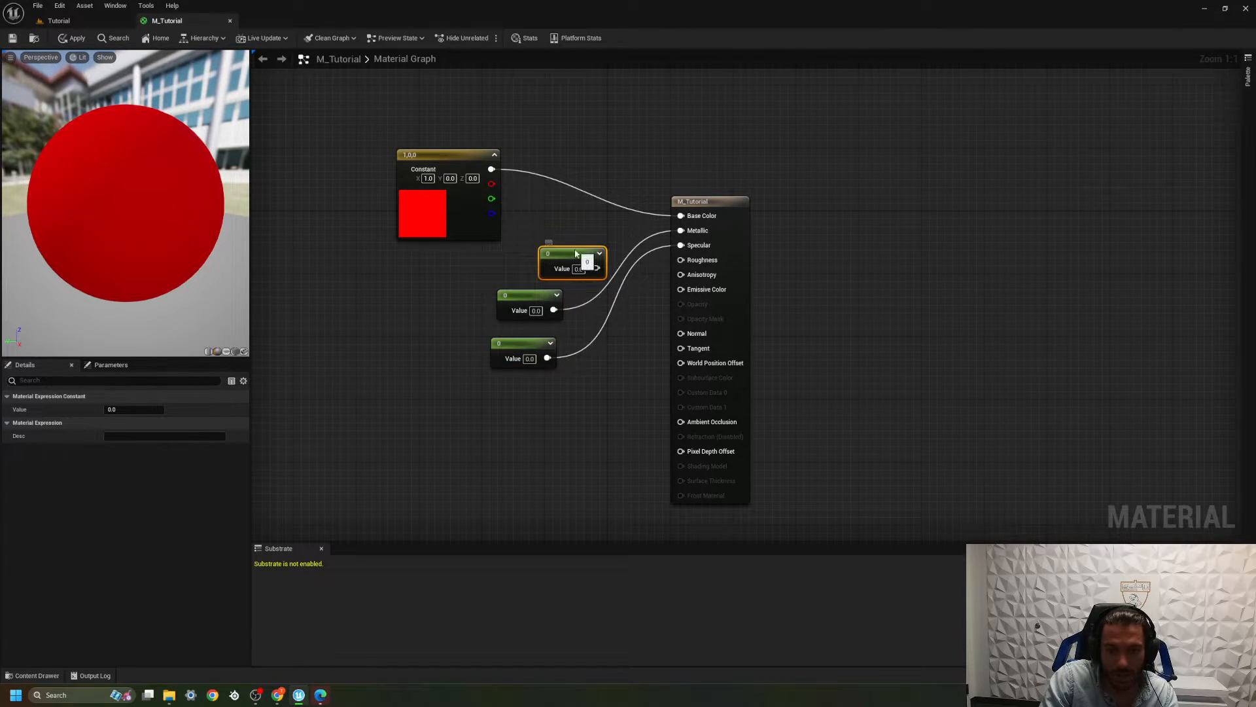
left_click_drag(570, 252, 681, 260)
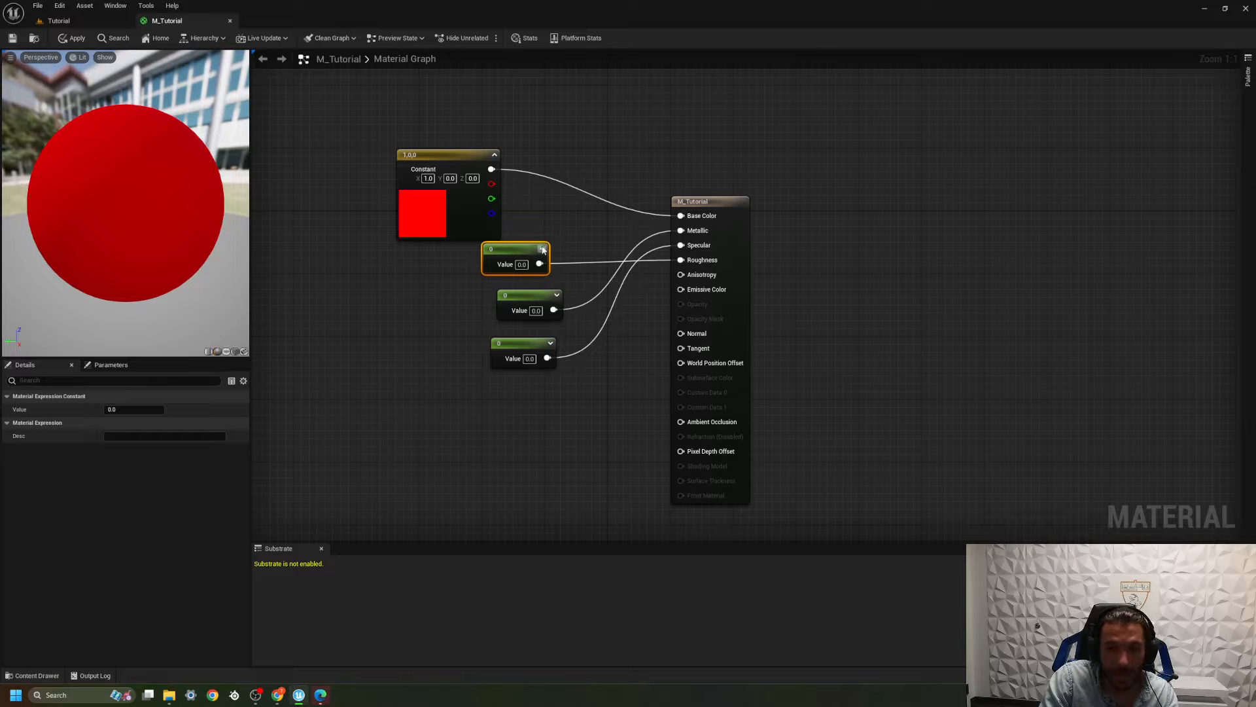
Step: Arrange the three Constant nodes vertically in the order of their Metallic, Specular and Roughness inputs
left_click_drag(538, 249, 577, 381)
left_click_drag(528, 301, 562, 231)
left_click_drag(533, 347, 541, 276)
left_click_drag(566, 398, 533, 327)
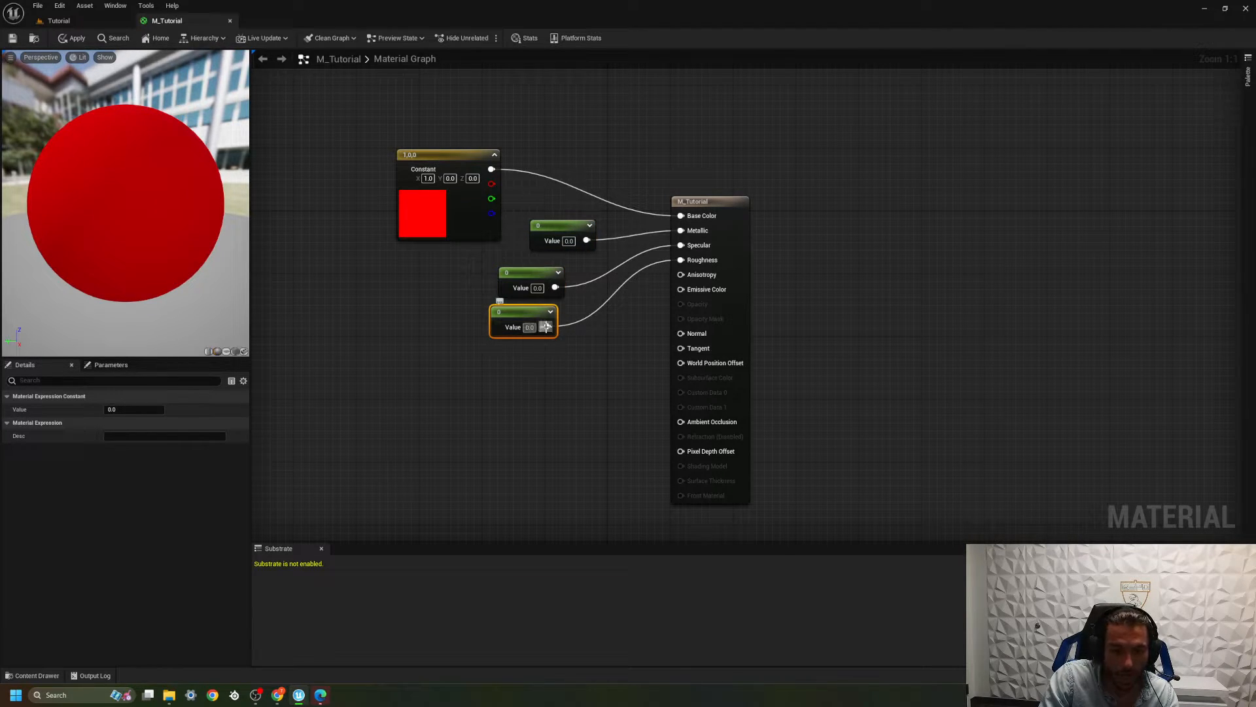
Step: Delete the Constant node feeding Specular and check the material on the preview sphere
left_click(538, 275)
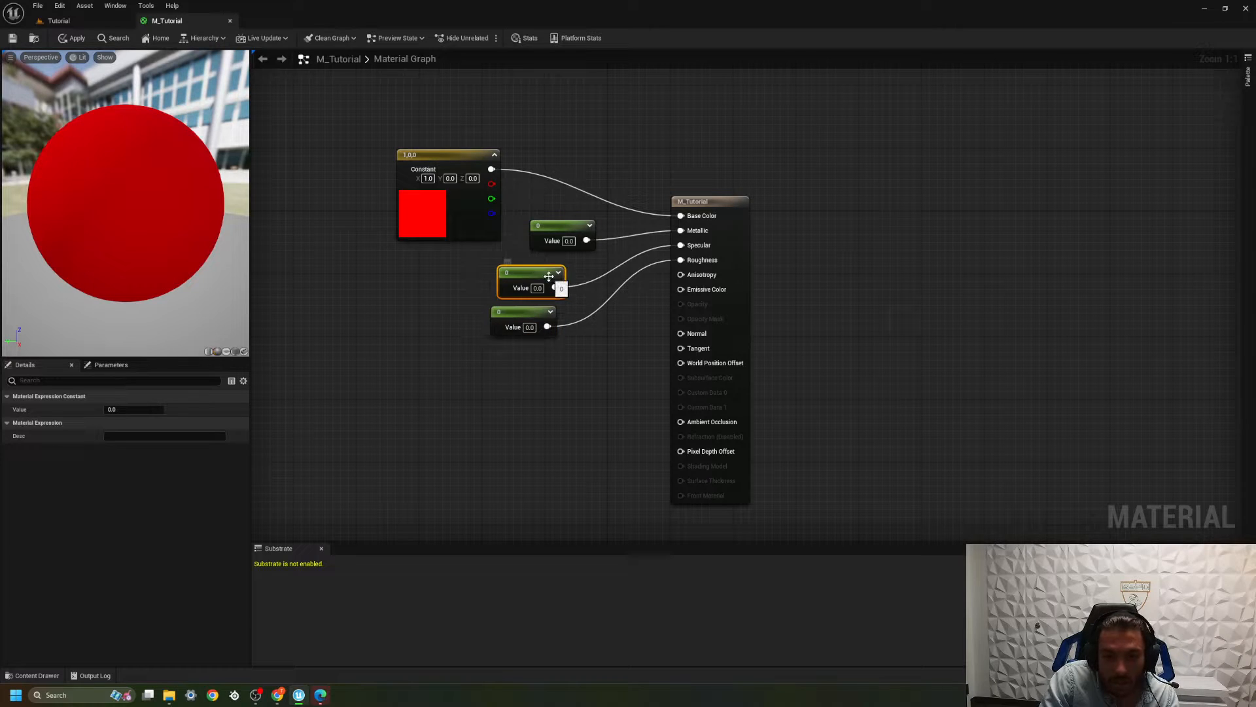
key("Delete")
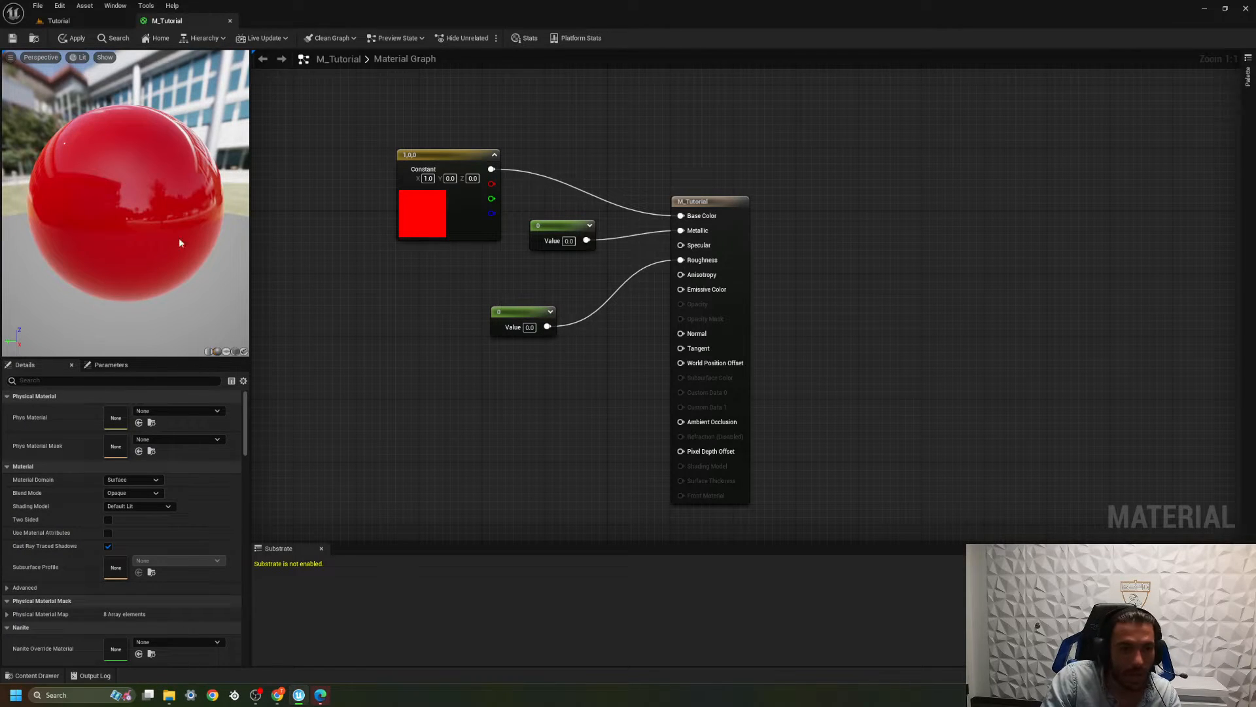
mouse_move(179, 238)
middle_mouse_down()
mouse_move(202, 265)
mouse_move(178, 214)
middle_mouse_up()
mouse_move(178, 214)
right_mouse_down()
mouse_move(178, 255)
mouse_move(178, 209)
right_mouse_up()
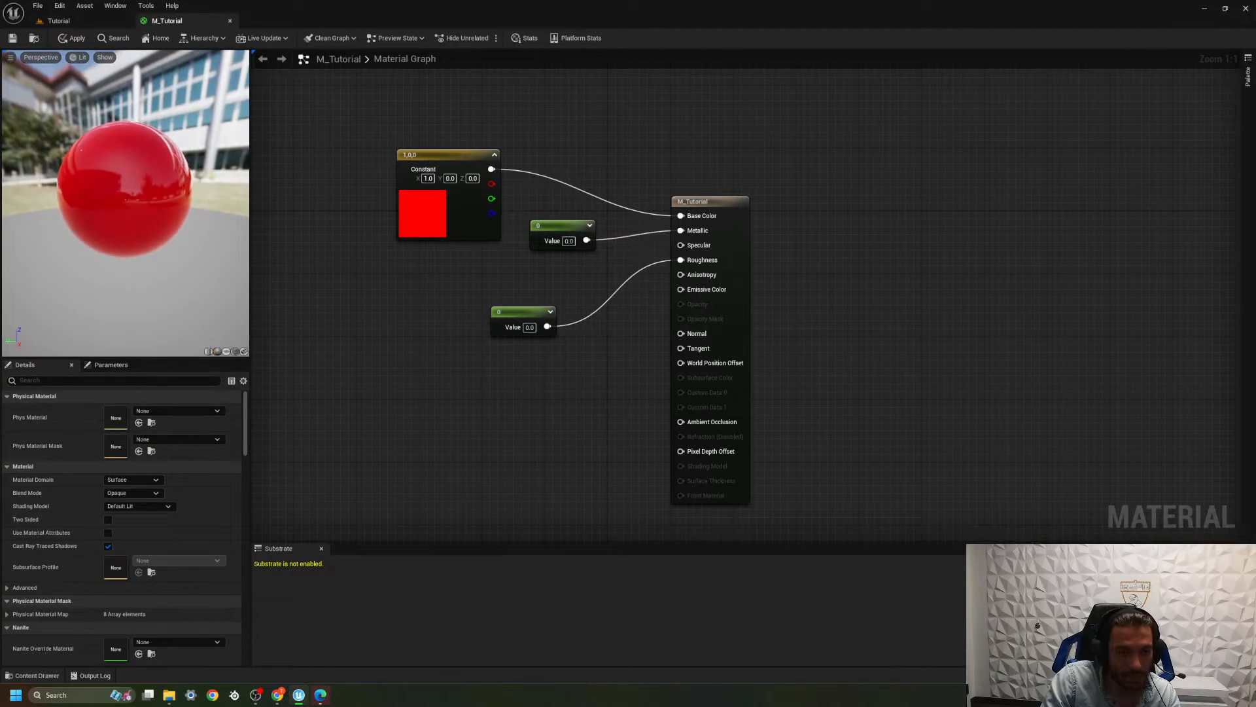
Step: Add a new Constant node between the other two, connect it to Specular and set its value to 1
key("1")
left_click(524, 278)
left_click_drag(563, 282, 681, 246)
left_click(529, 288)
type("1")
key("Return")
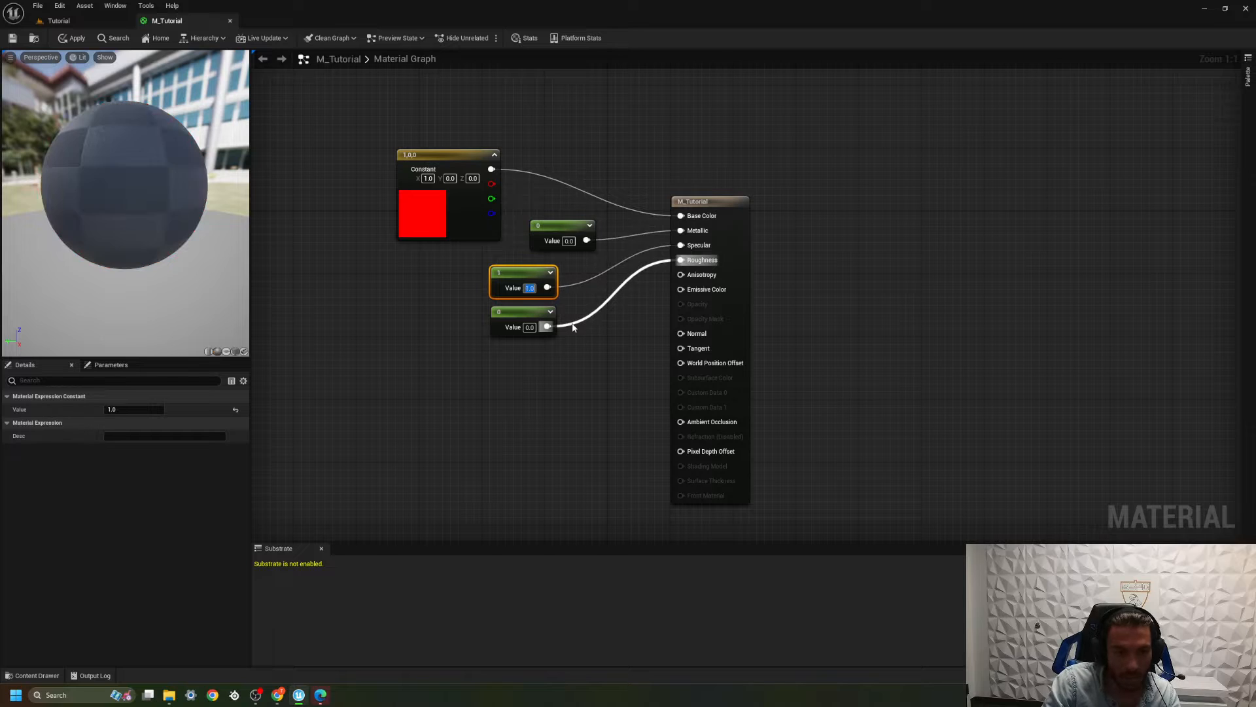
Step: Examine the material's reflections on the preview sphere from several distances and angles
scroll(178, 234, "down", 10)
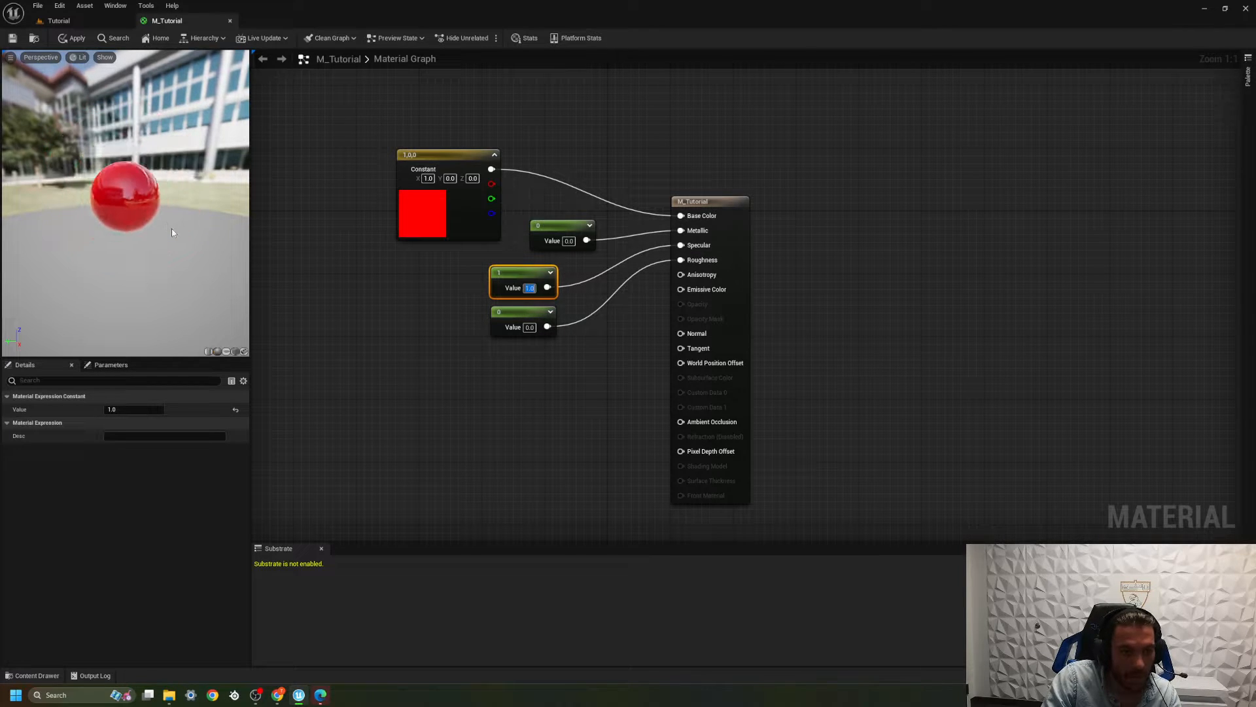
scroll(171, 230, "up", 15)
scroll(170, 230, "down", 6)
left_click_drag(170, 230, 171, 230)
mouse_move(170, 230)
middle_mouse_down()
mouse_move(147, 141)
mouse_move(183, 163)
mouse_move(242, 160)
mouse_move(204, 213)
mouse_move(170, 231)
middle_mouse_up()
right_click_drag(165, 237, 165, 268)
middle_click_drag(193, 280, 118, 292)
Step: Move the Metallic, Specular and Roughness Constant nodes closer to the result node
mouse_move(562, 225)
left_mouse_down()
mouse_move(515, 201)
mouse_move(586, 225)
left_mouse_up()
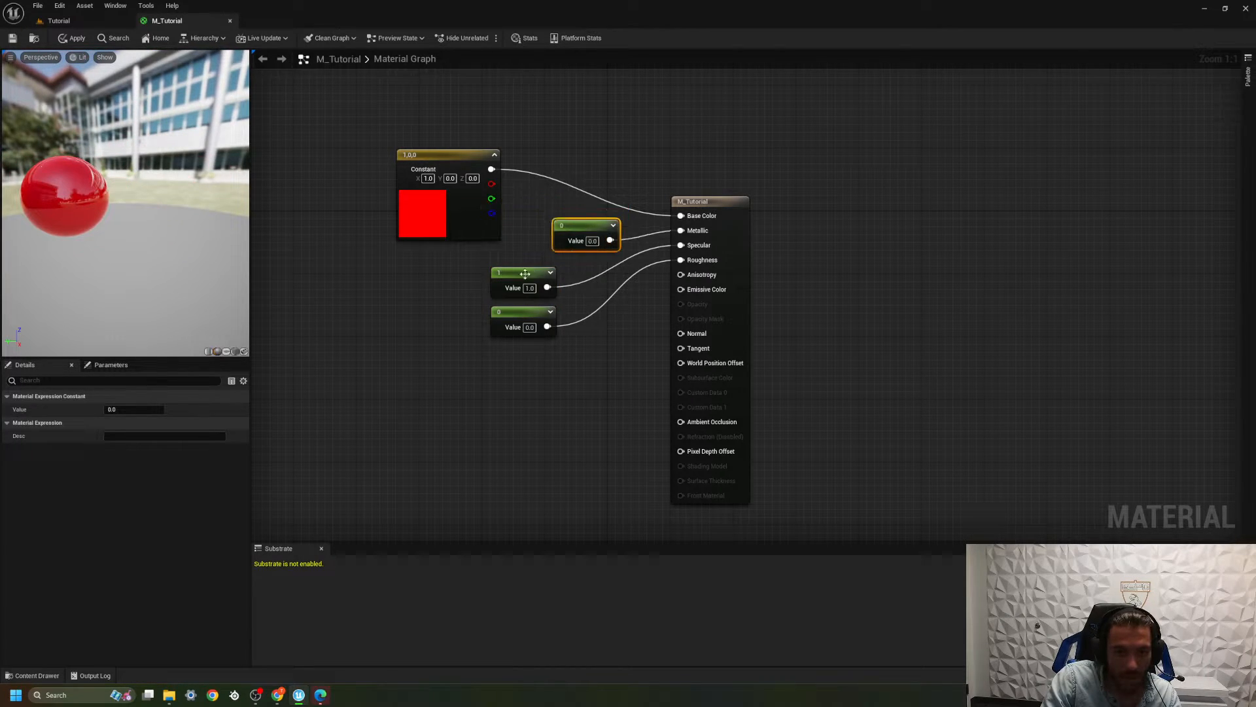
left_click_drag(526, 274, 574, 273)
left_click_drag(515, 327, 560, 335)
Step: Set the Metallic constant's value to 1 and inspect the effect on the preview sphere
left_click(592, 241)
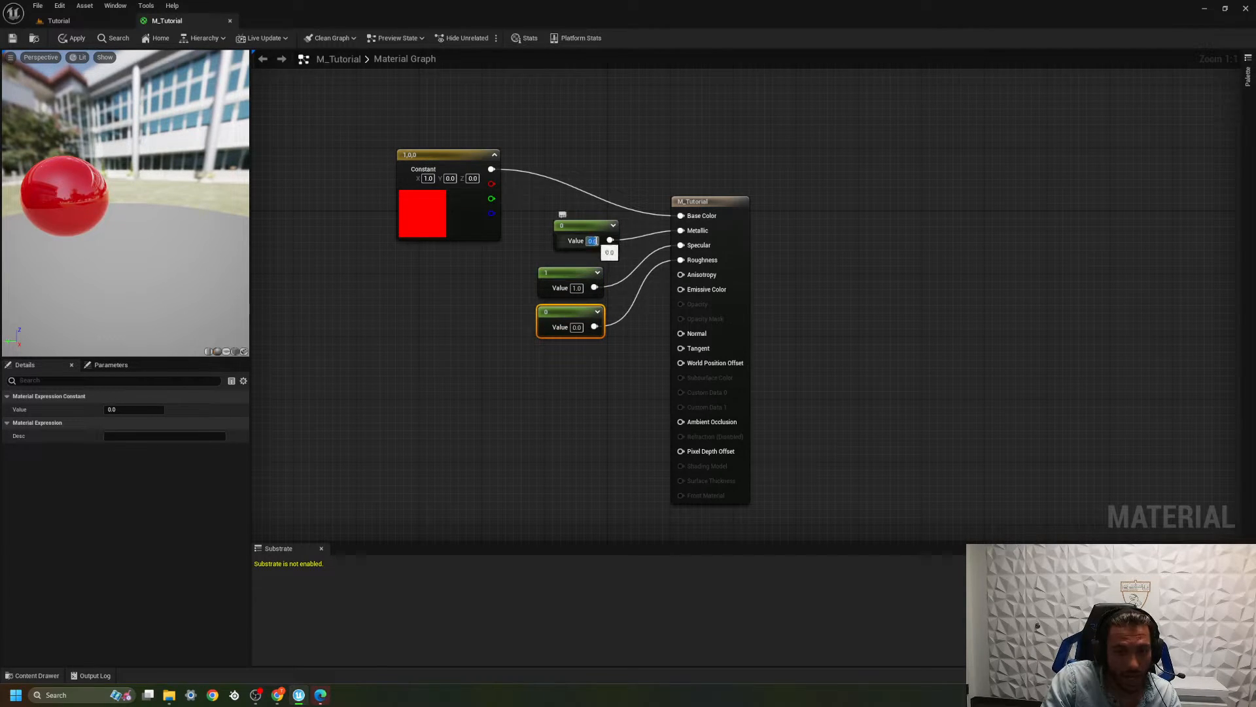
type("1")
key("Return")
scroll(57, 211, "up", 2)
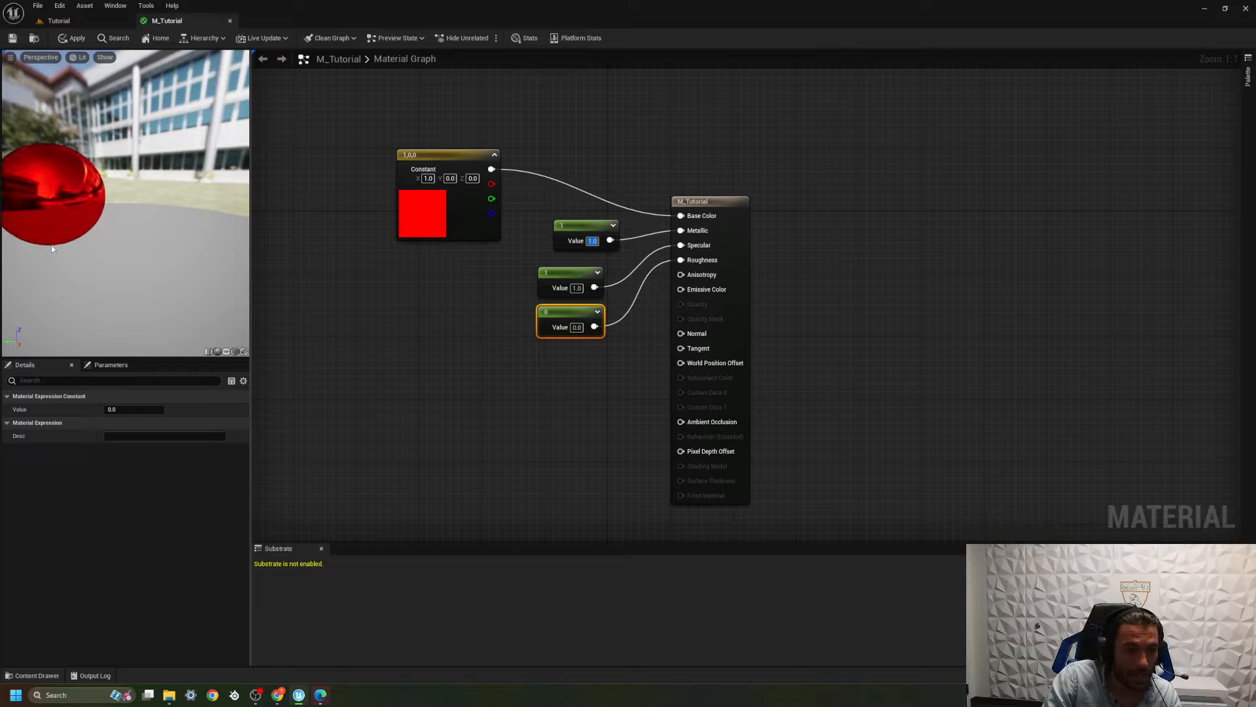
middle_click_drag(58, 209, 184, 189)
scroll(61, 210, "up", 4)
scroll(62, 211, "down", 3)
scroll(165, 238, "up", 2)
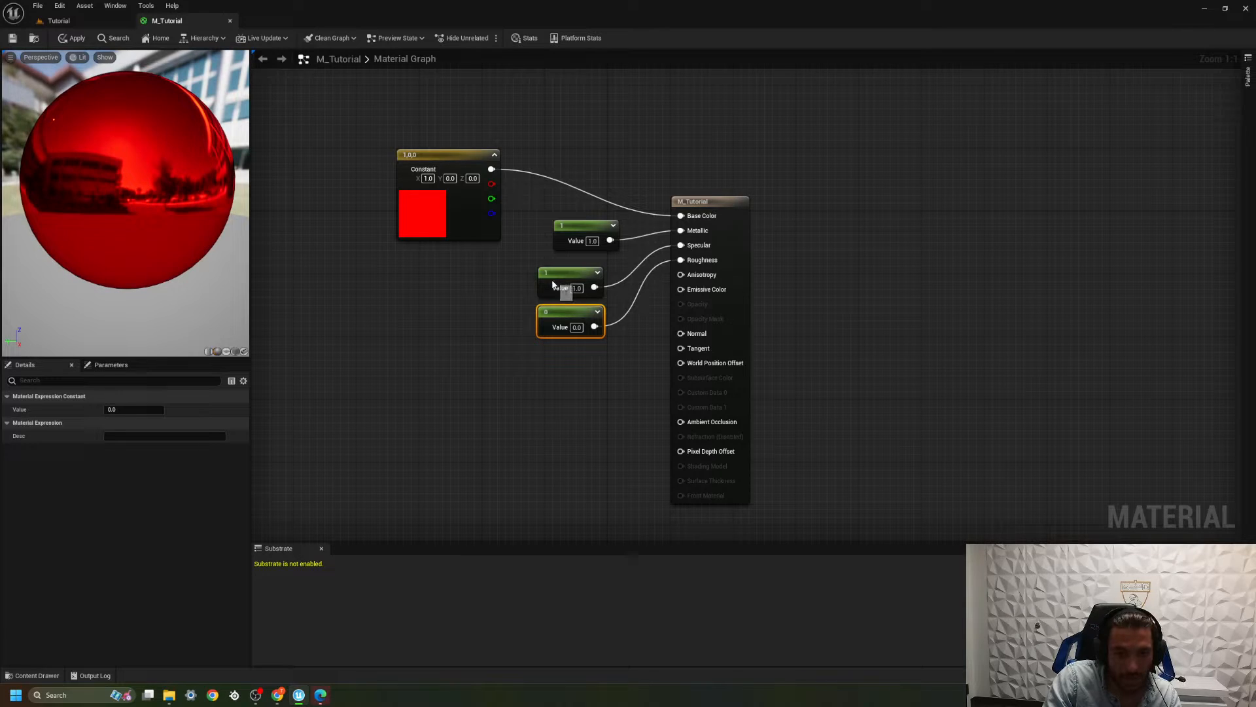
Step: Nudge the Specular Constant node up beneath the Metallic one and save M_Tutorial
left_click_drag(561, 287, 569, 280)
left_click(81, 25)
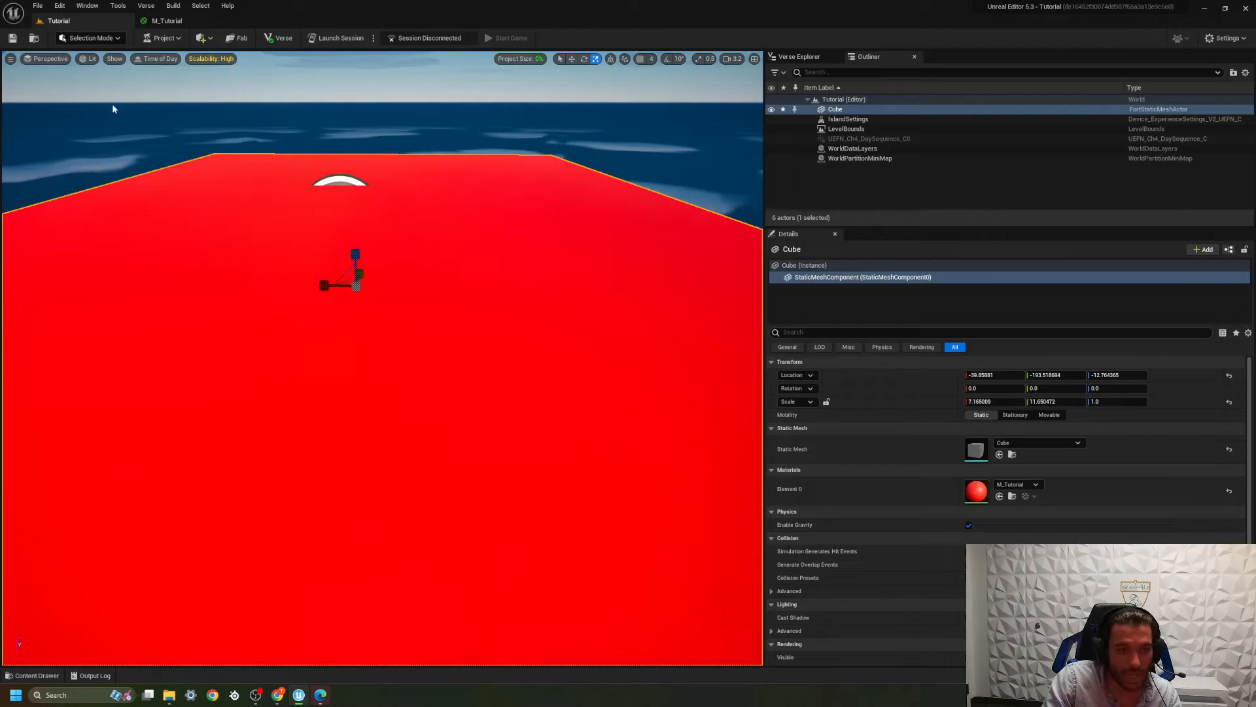
left_click(190, 24)
left_click(12, 37)
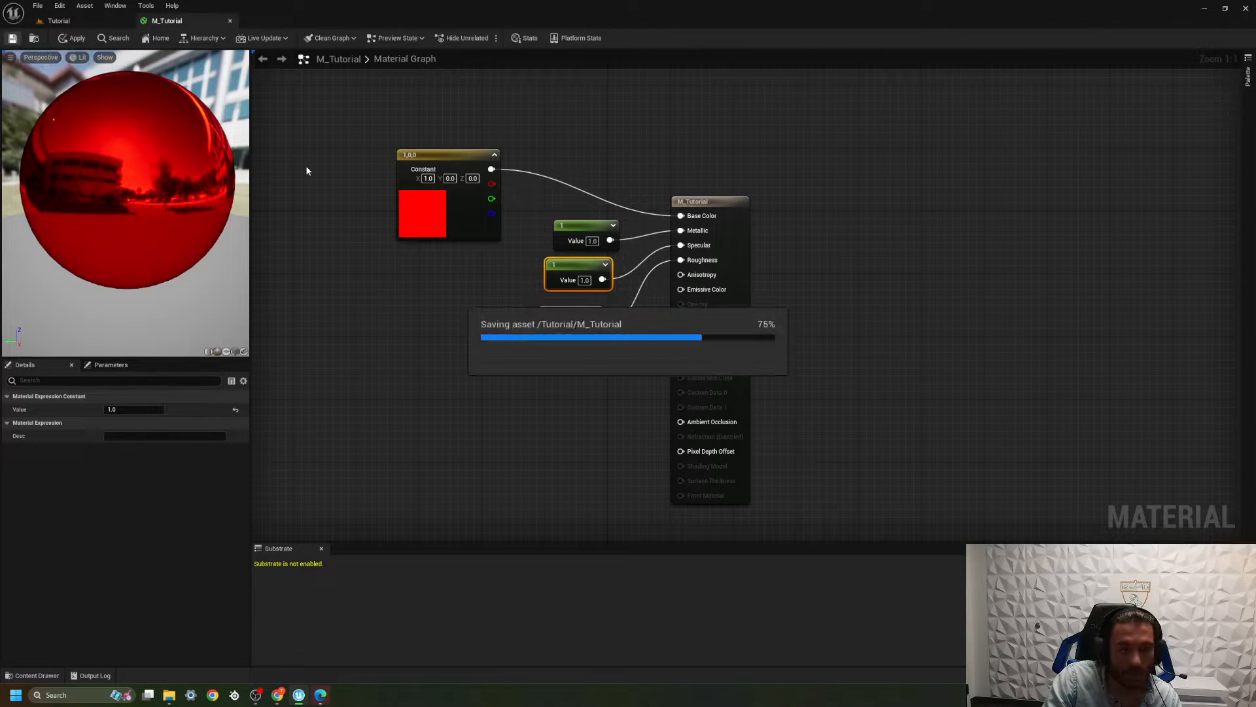
Step: Examine the updated material's reflections on the cube in the Tutorial level from several viewpoints
left_click(79, 24)
scroll(392, 258, "down", 8)
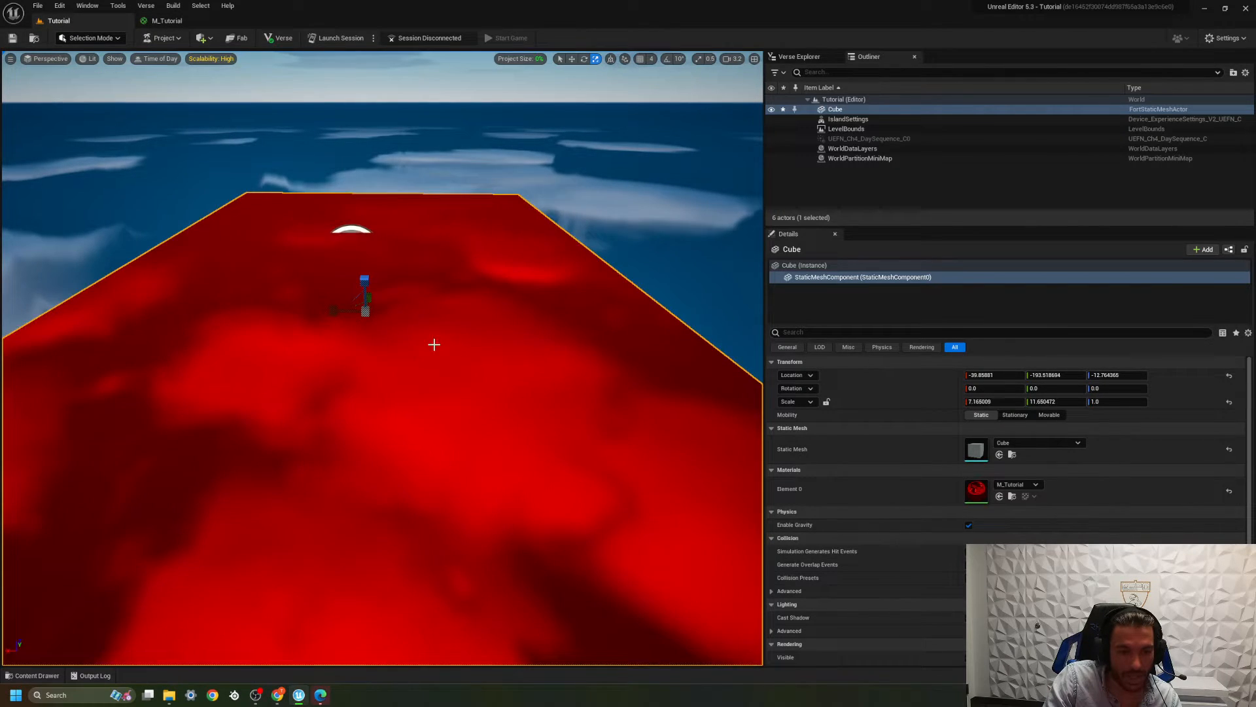
scroll(434, 344, "up", 4)
scroll(434, 344, "down", 5)
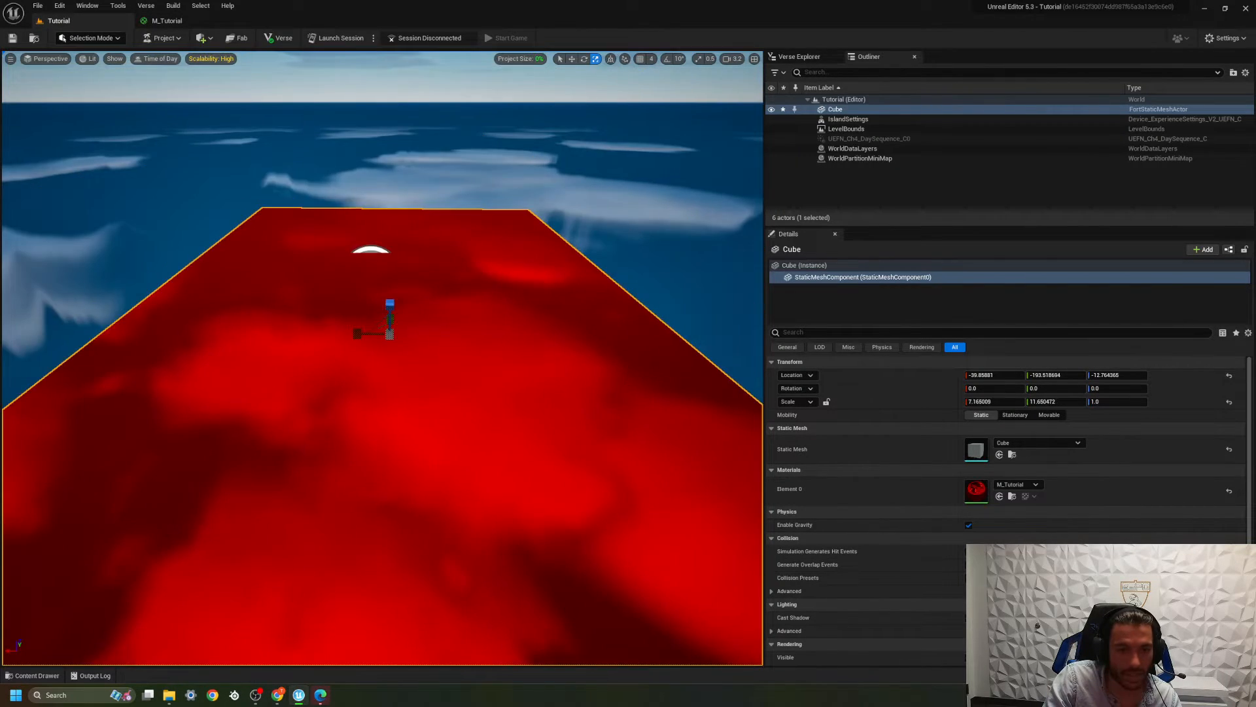
right_click_drag(434, 345, 327, 373)
key("d")
key("s")
key("a")
key("w")
key("d")
key("s")
key("w")
right_click_drag(429, 367, 420, 325)
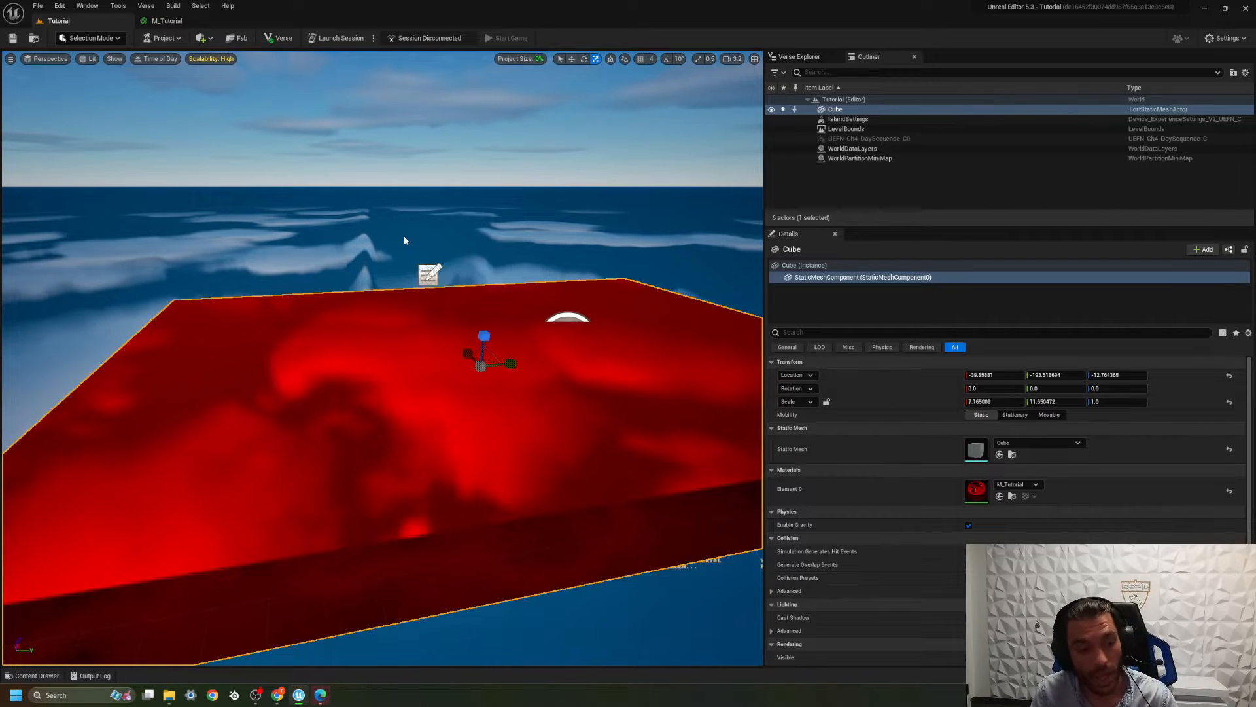
Step: Delete the Constant3Vector and all three Constant nodes from the M_Tutorial graph, leaving only the result node
left_click(167, 20)
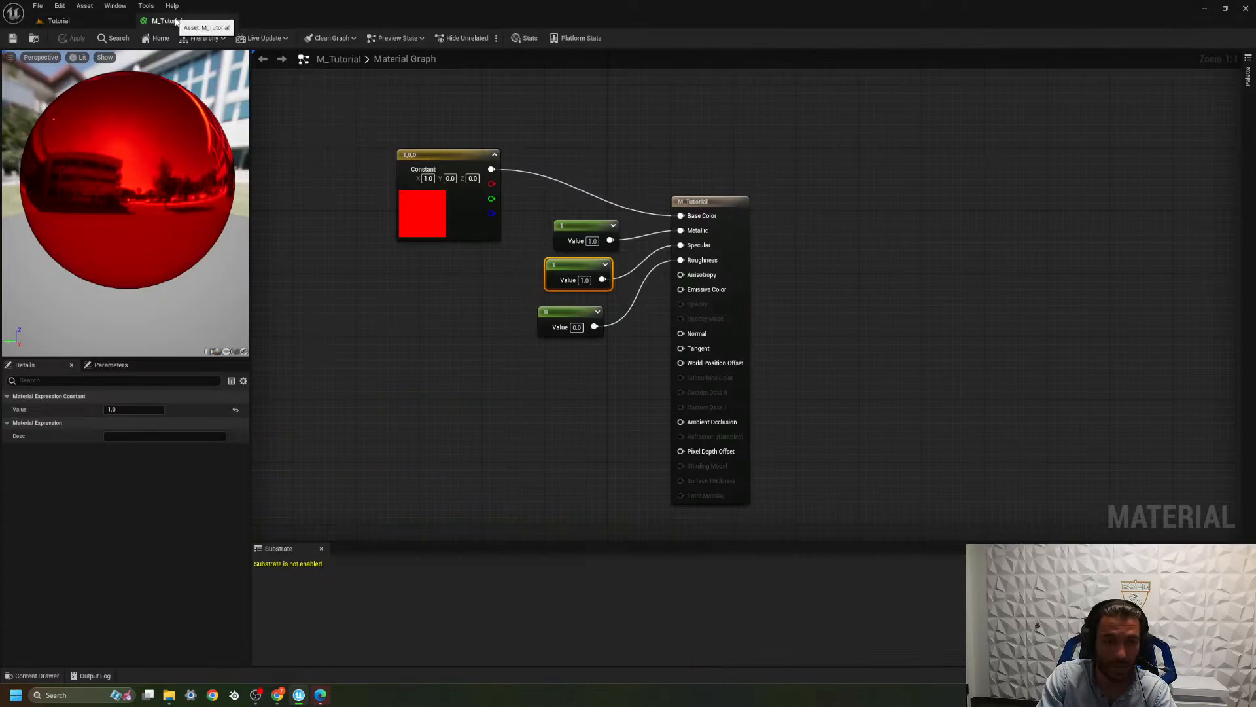
left_click(457, 316)
left_click(445, 152)
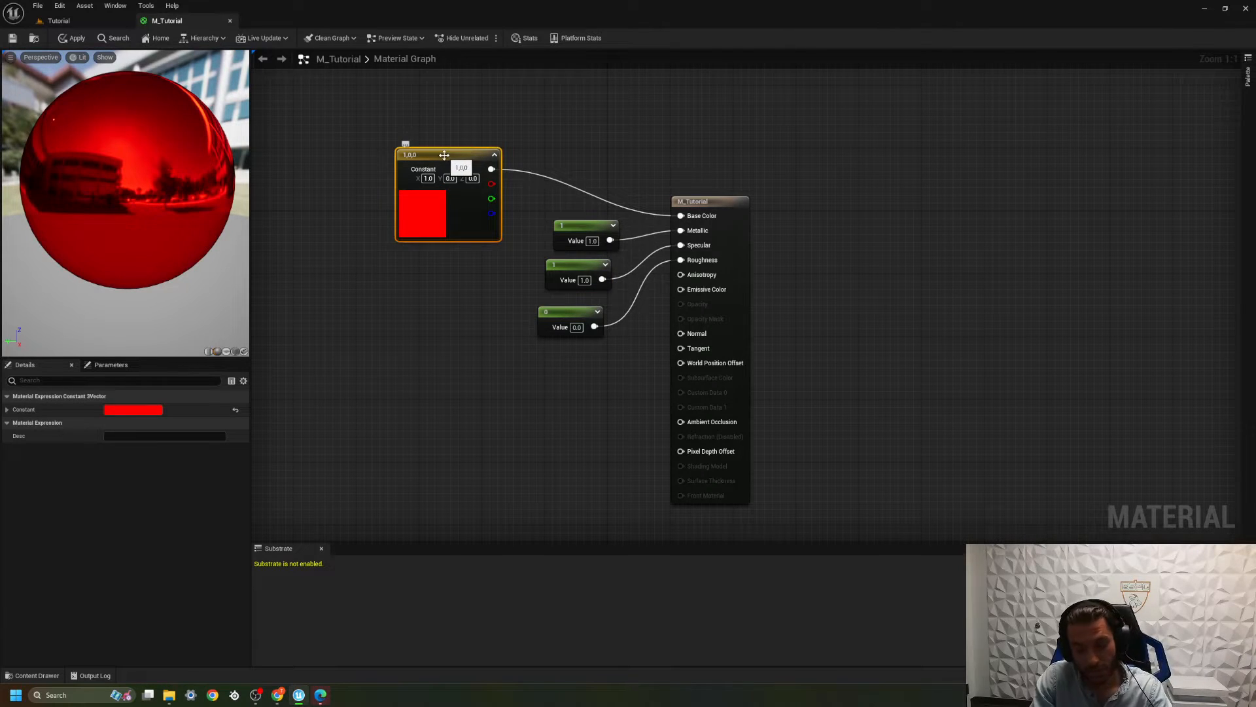
key("Delete")
left_click(585, 226)
key("Delete")
left_click(577, 265)
key("Delete")
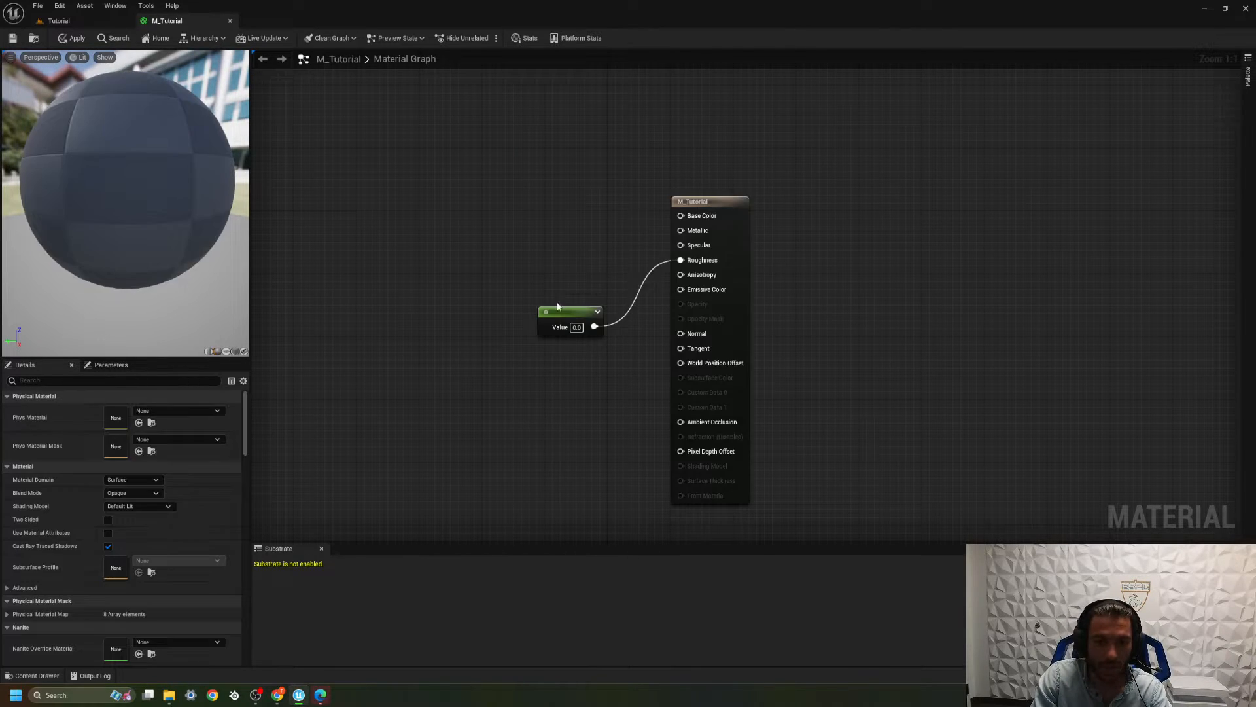
left_click(569, 312)
key("Delete")
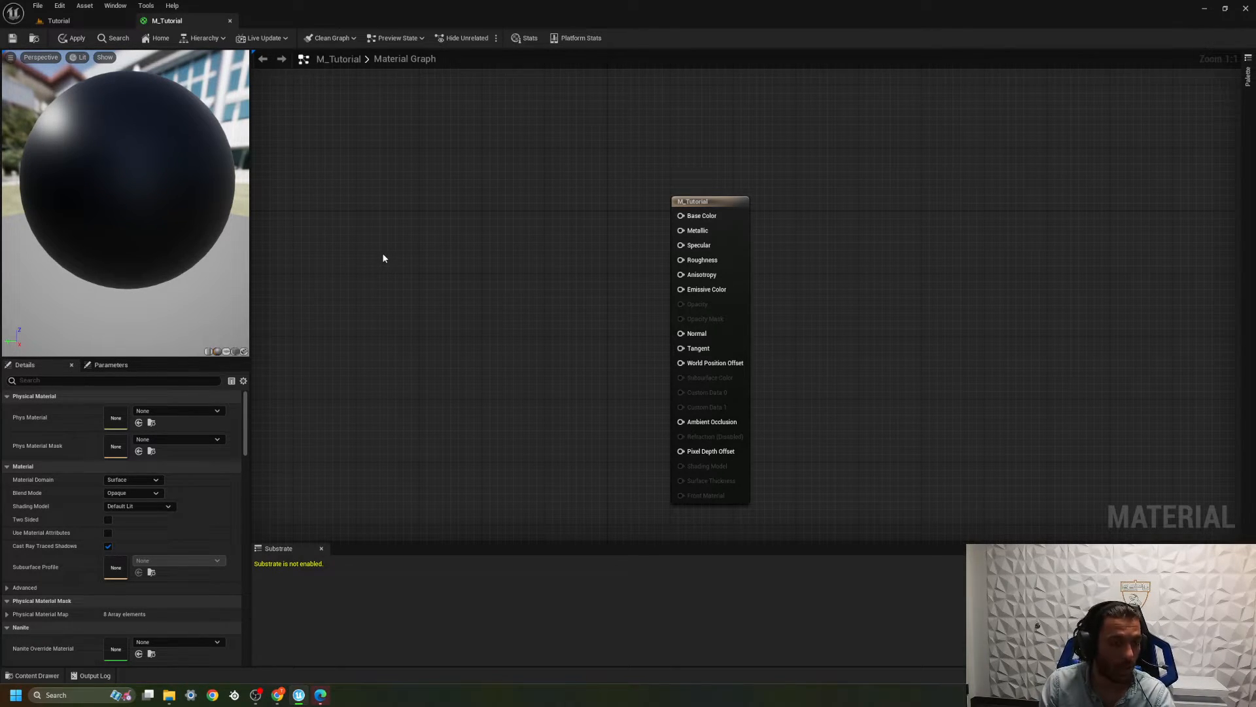
Step: Go to the Tutorial project's content and reopen the M_Tutorial material from there
left_click(72, 21)
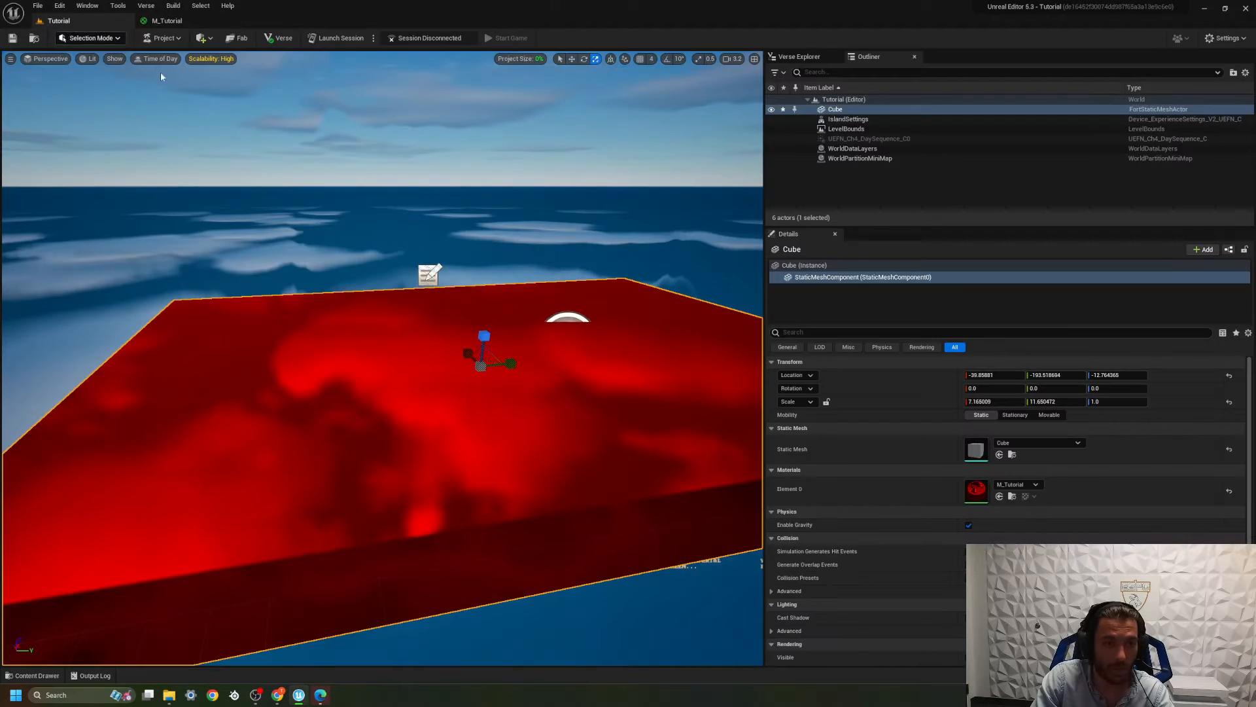
left_click(33, 675)
left_click(312, 478)
double_click(312, 504)
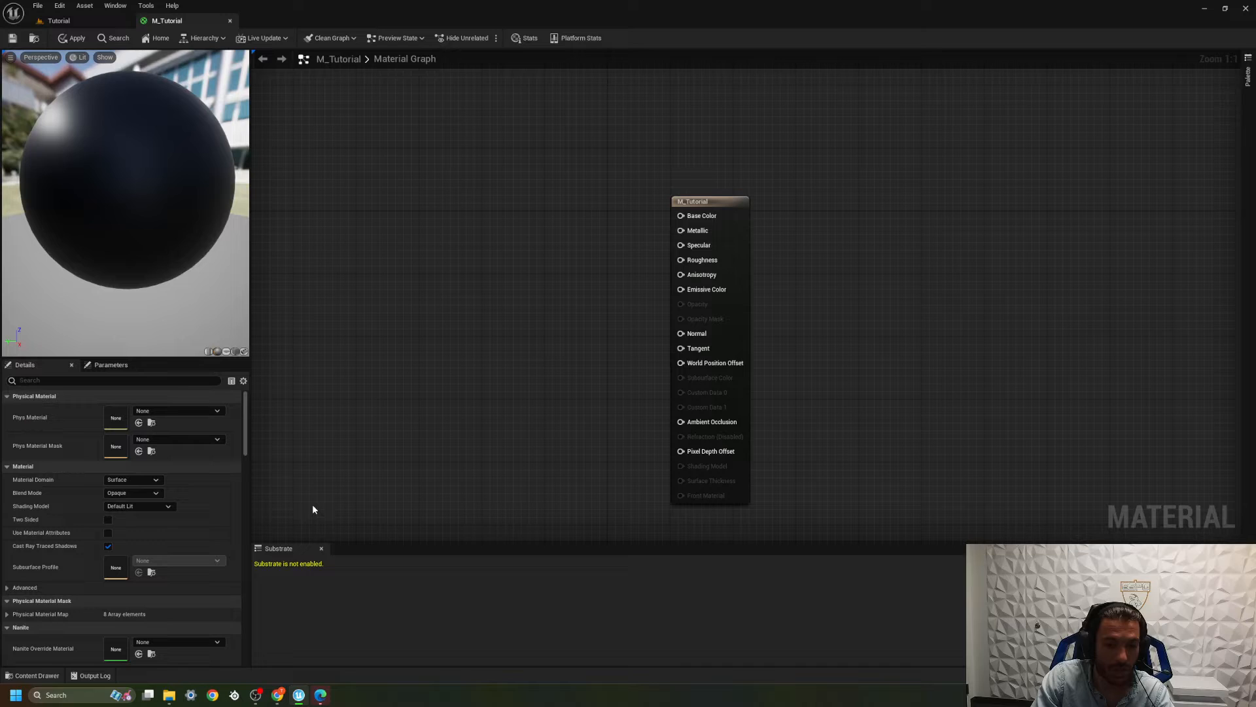
Step: Add a Texture Sample node to the M_Tutorial graph and assign it the AmberForestTown Ceiling B D texture
right_click(390, 203)
type("texture sample")
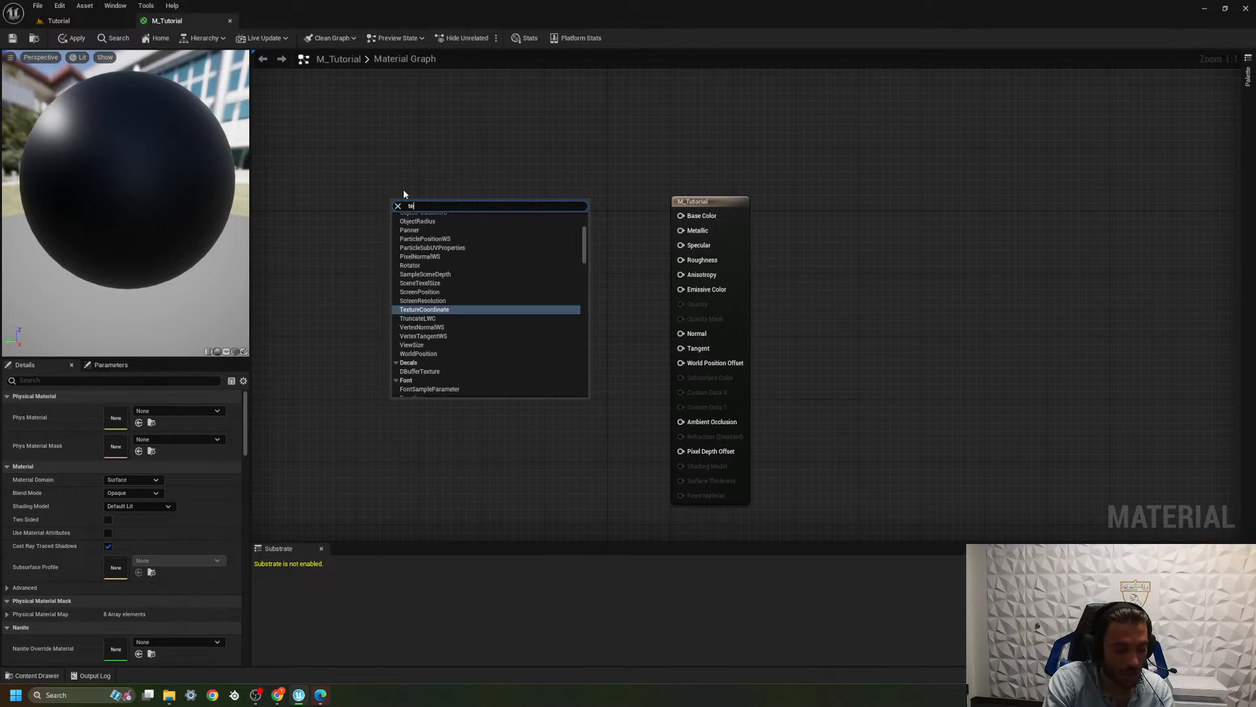
key("Return")
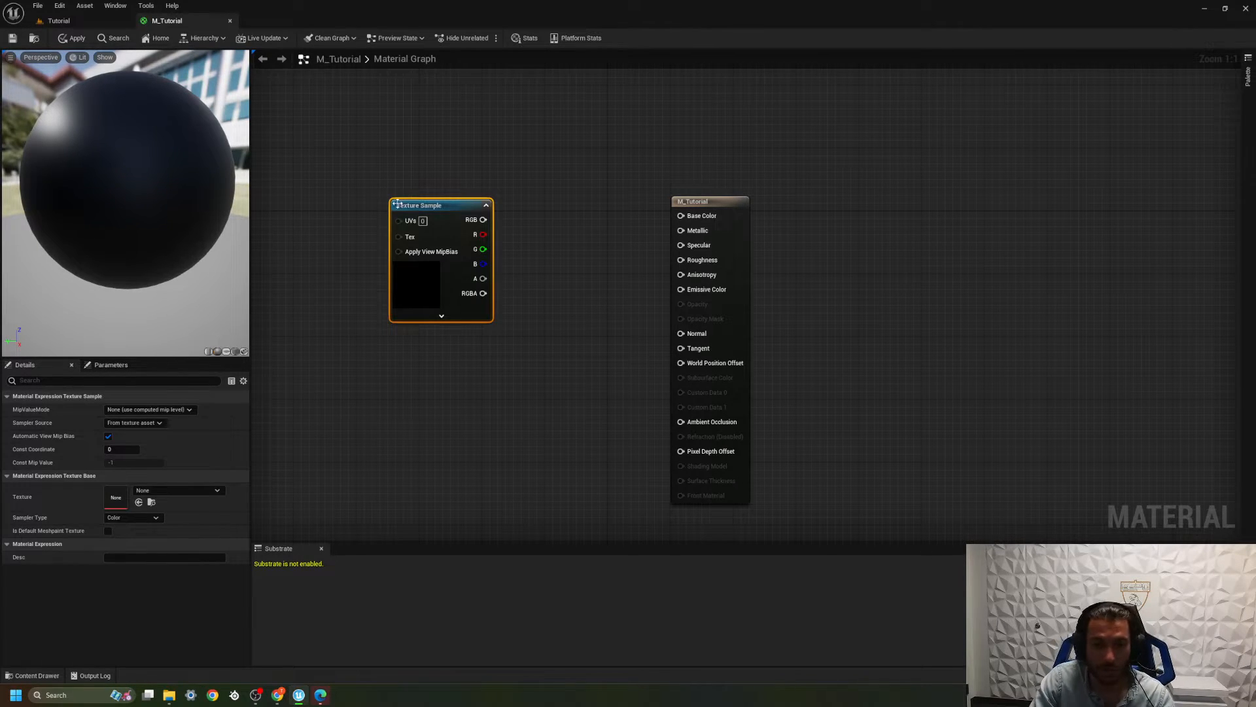
left_click_drag(443, 220, 481, 209)
left_click(202, 491)
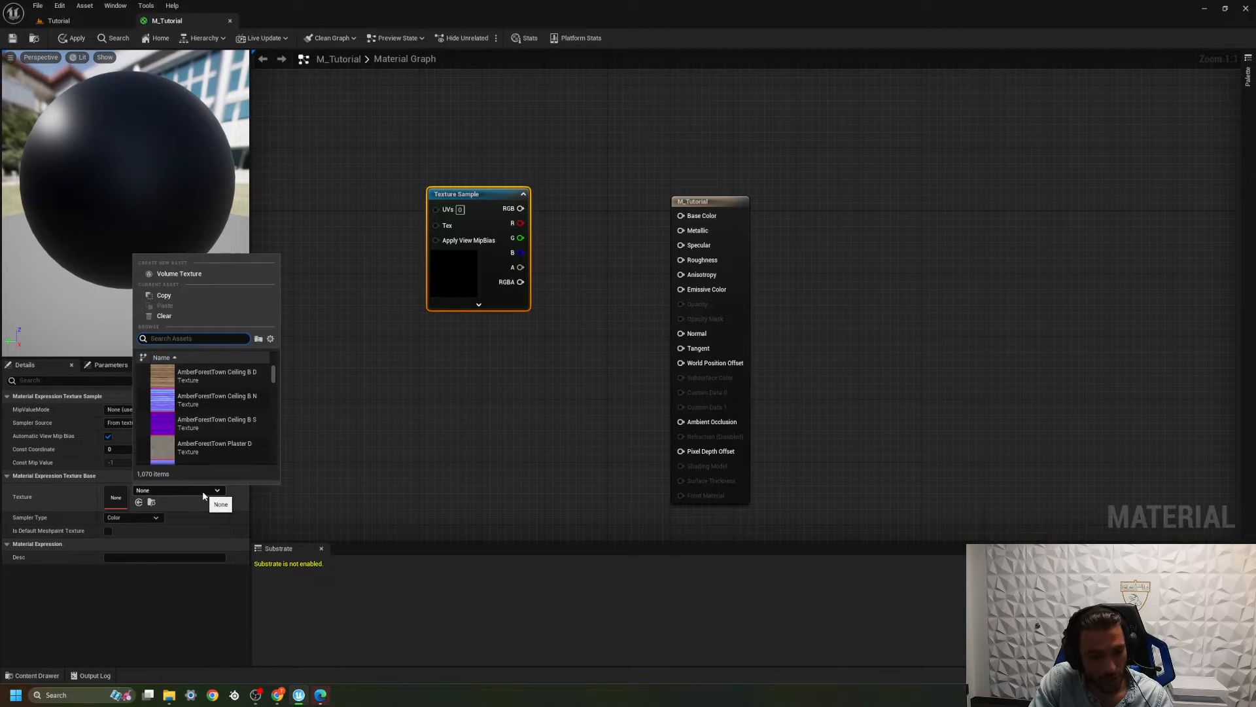
scroll(221, 433, "up", 2)
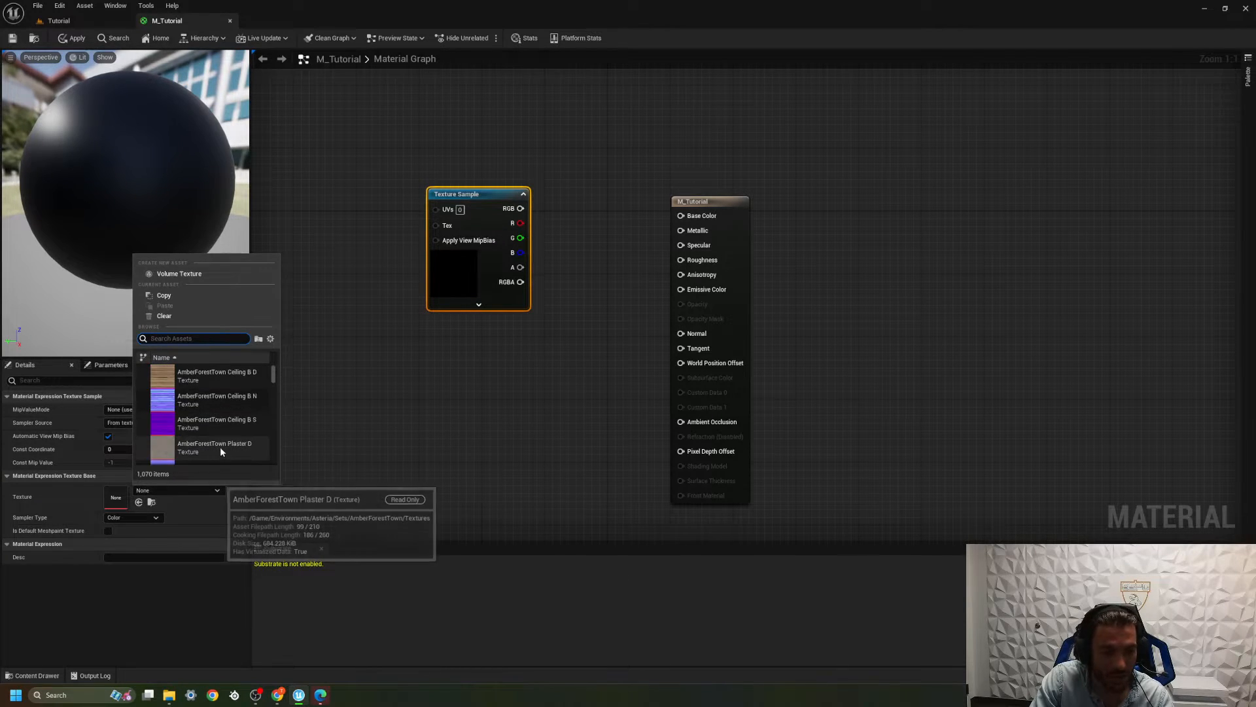
left_click(241, 378)
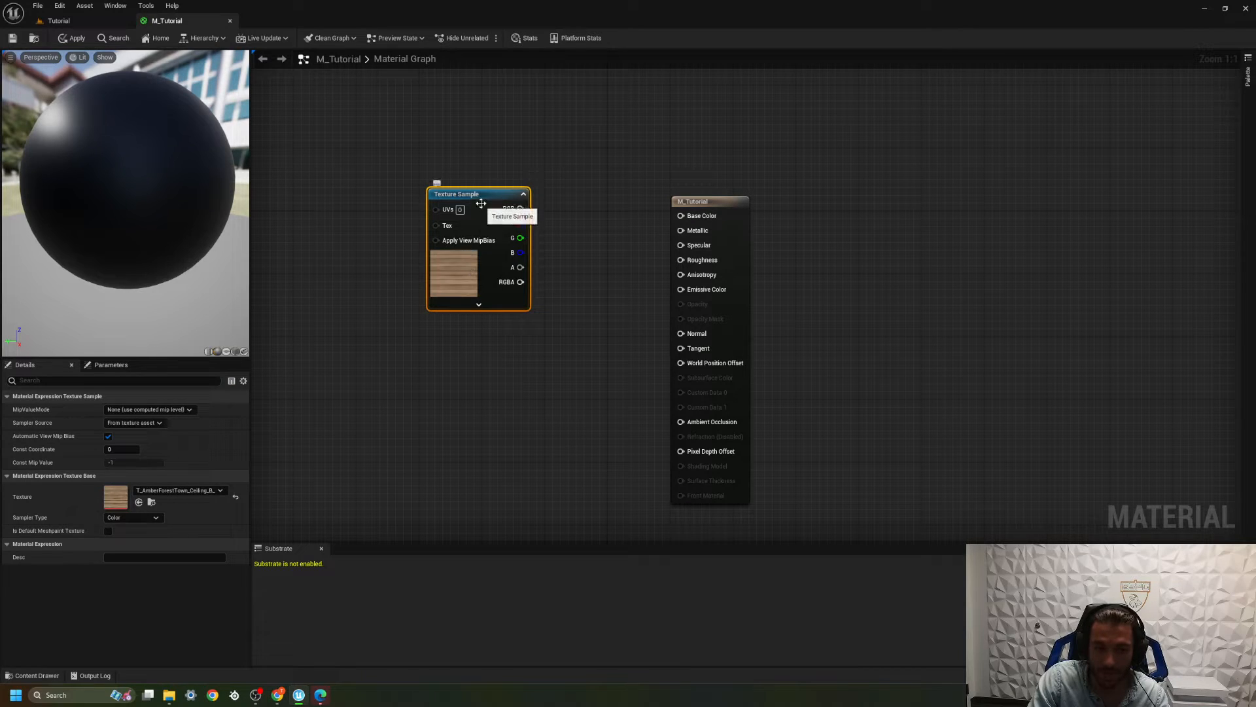
Step: Duplicate the Texture Sample, place the copy below the original and assign it the AmberForestTown Ceiling B N texture
left_click_drag(469, 297, 462, 249)
key("ctrl+w")
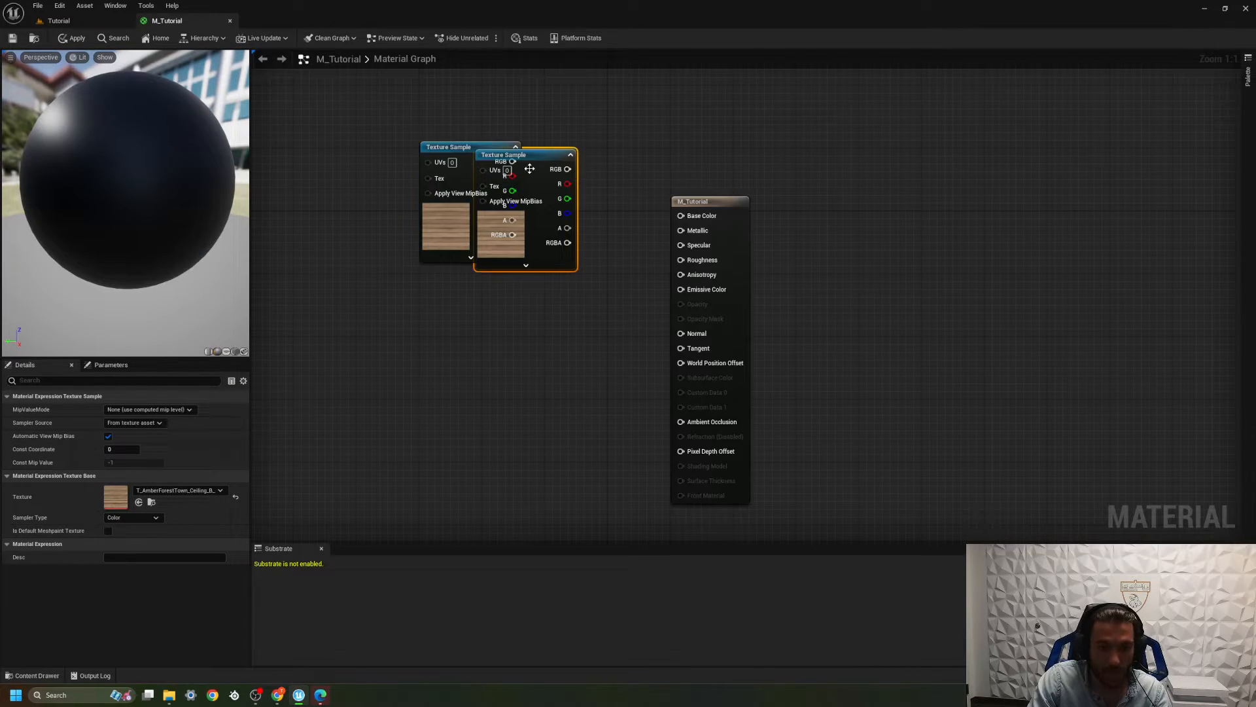
left_click_drag(524, 152, 458, 321)
left_click(221, 490)
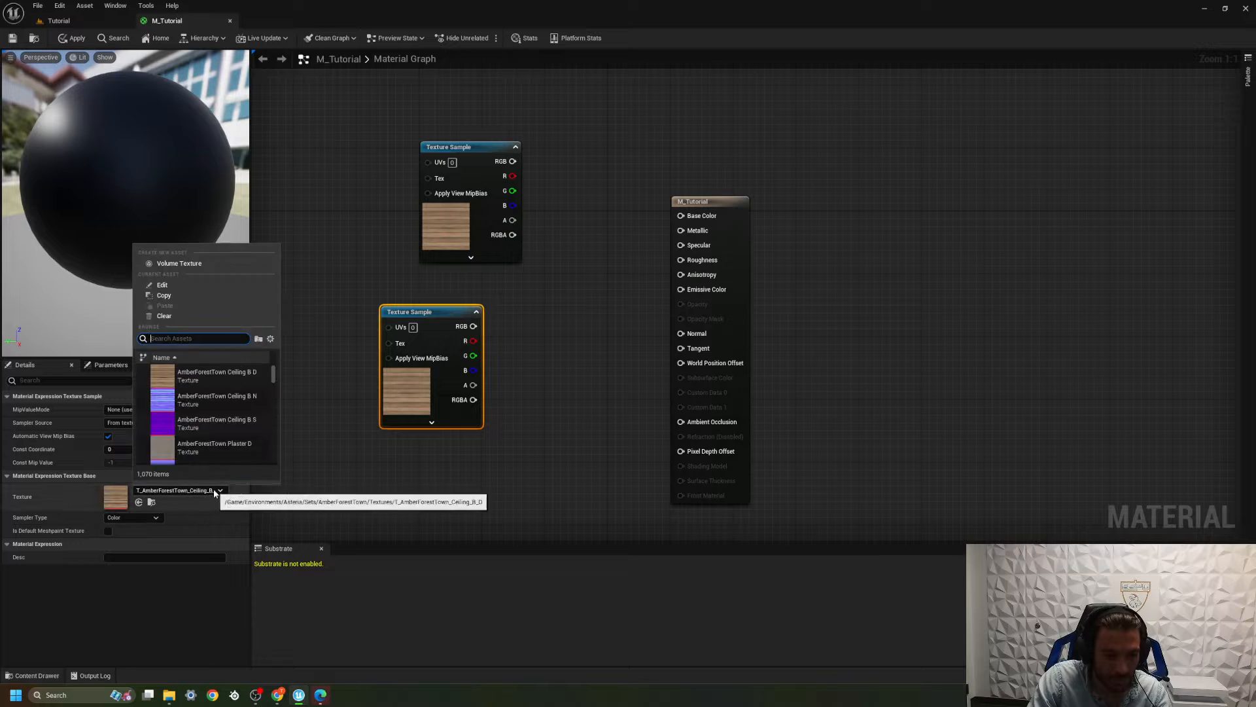
left_click(218, 403)
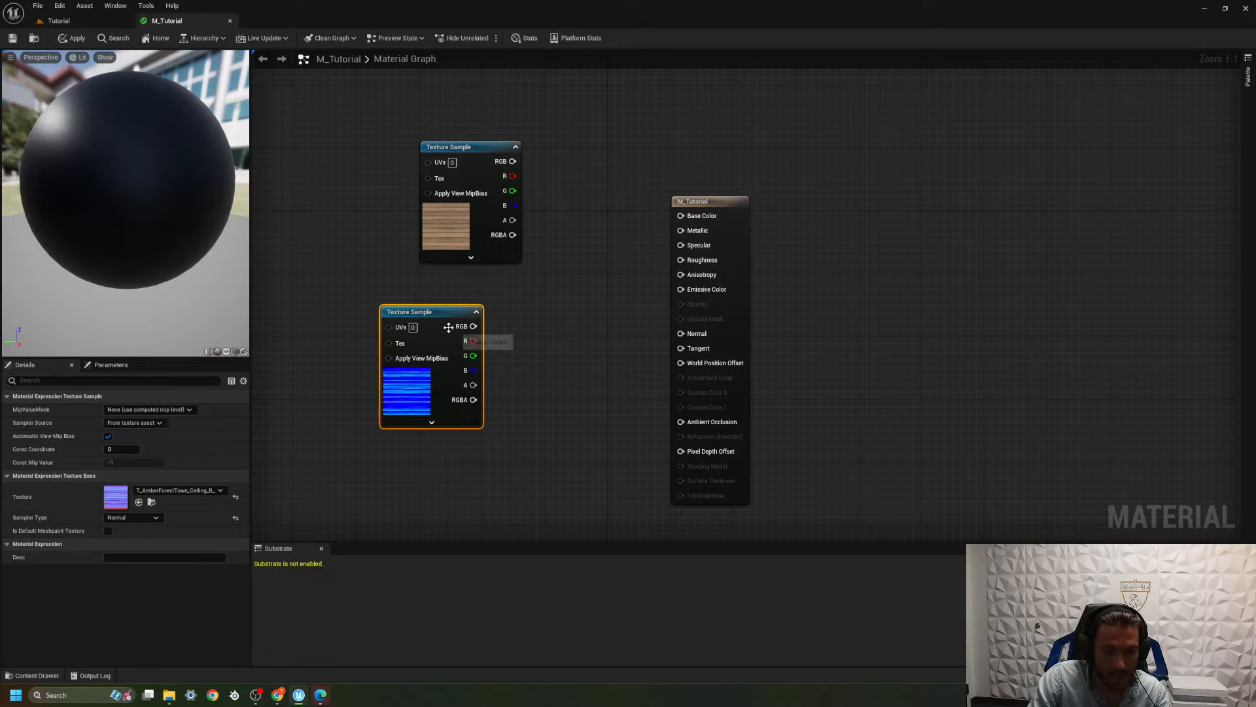
left_click_drag(451, 327, 475, 358)
Step: Wire the wood texture's RGB to Base Color and the normal texture's RGB to Normal, and inspect the preview sphere
left_click_drag(510, 161, 680, 215)
left_click_drag(497, 357, 683, 334)
scroll(145, 220, "down", 2)
scroll(144, 222, "up", 2)
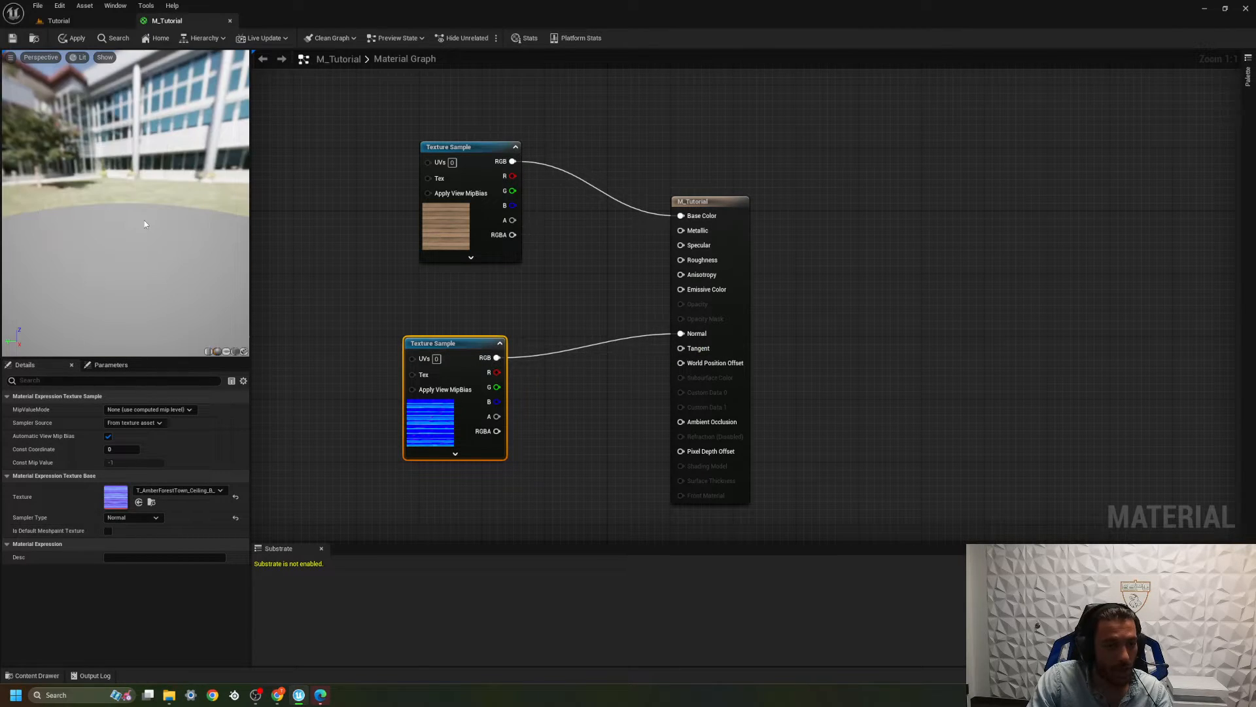
scroll(143, 223, "down", 2)
right_click_drag(142, 224, 139, 186)
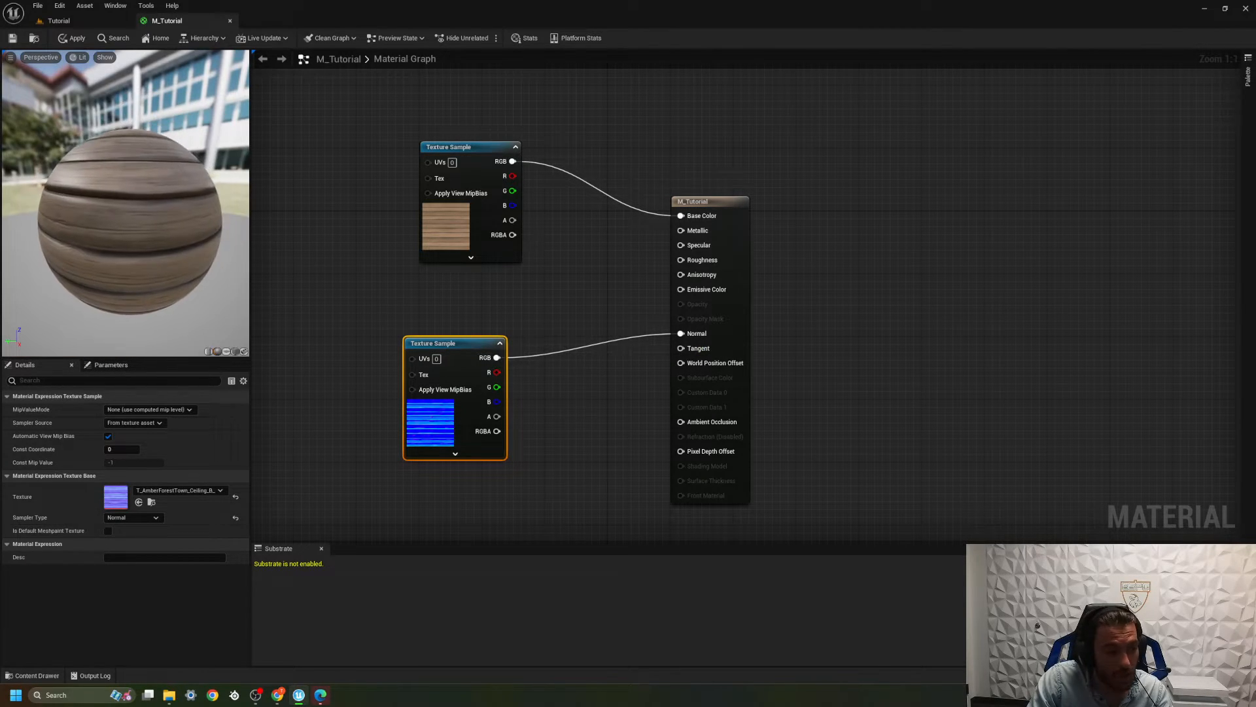
middle_click_drag(142, 224, 135, 210)
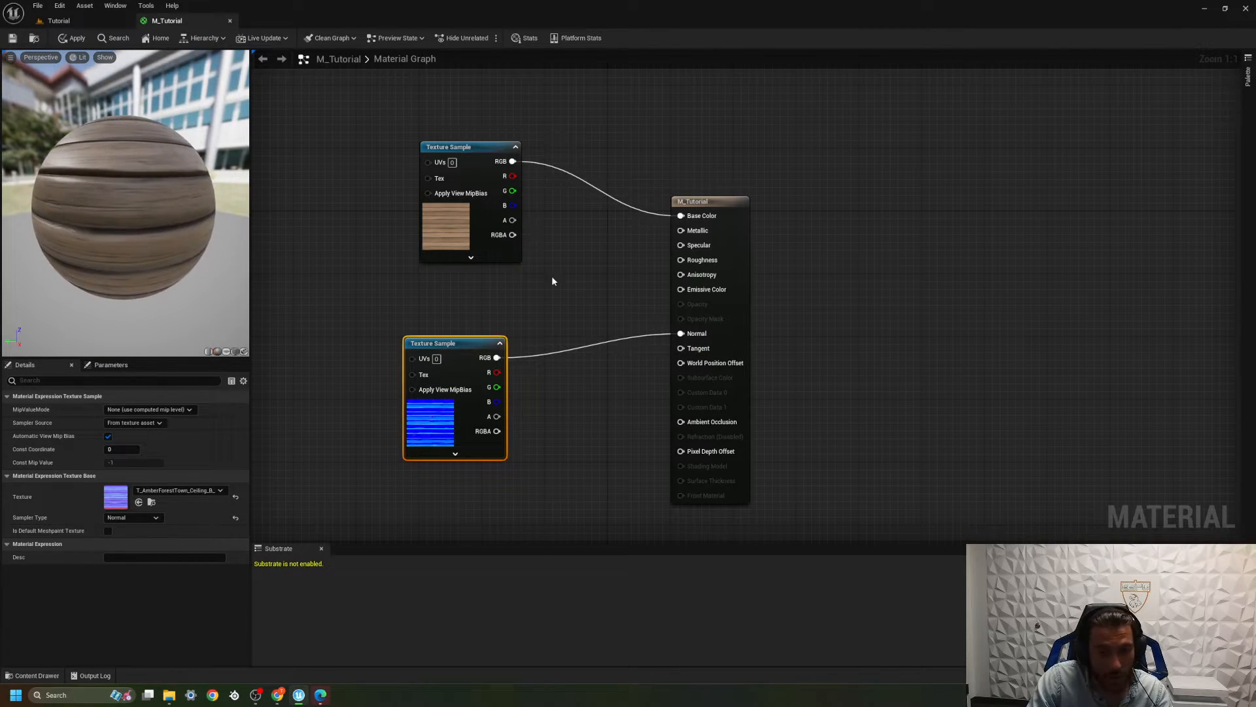
Step: Add a Constant node beside the wood Texture Sample and connect it to Metallic
left_click(576, 257)
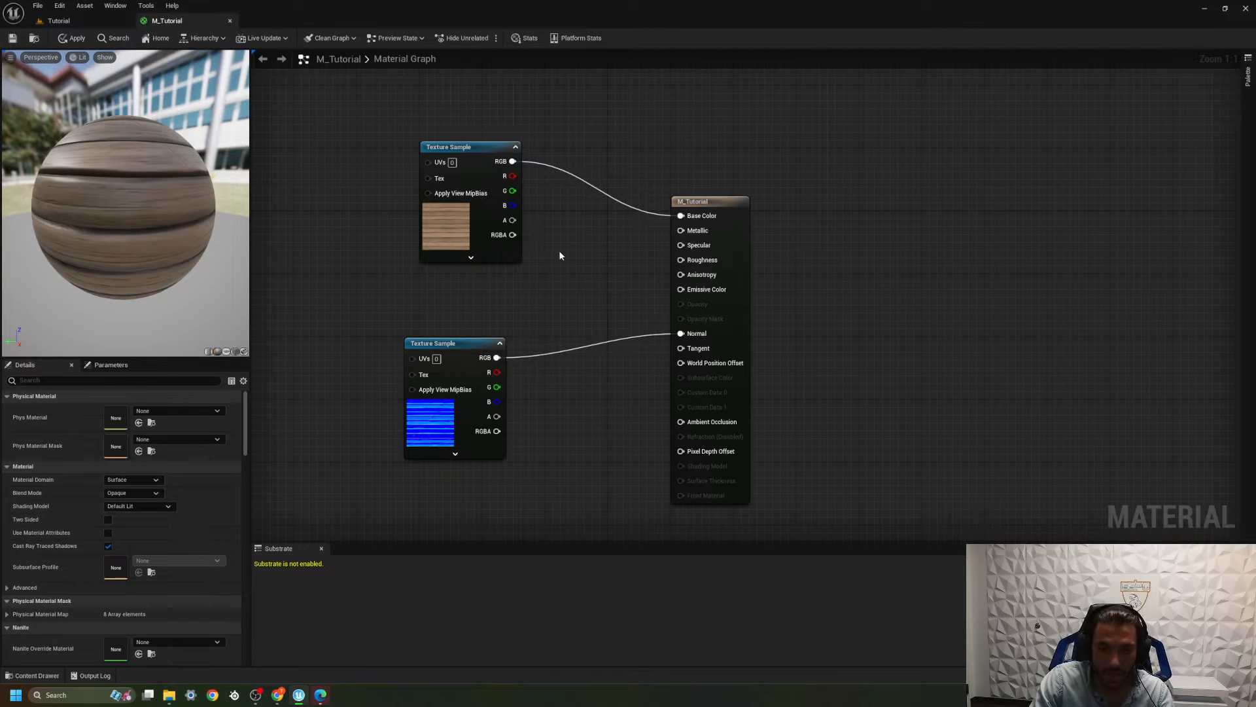
key("1")
left_click(563, 252)
left_click_drag(584, 259, 681, 231)
Step: Add a second Constant connected to Roughness, place it above the normal Texture Sample, and move the Metallic Constant up
left_click(496, 318)
key("1")
left_click(494, 319)
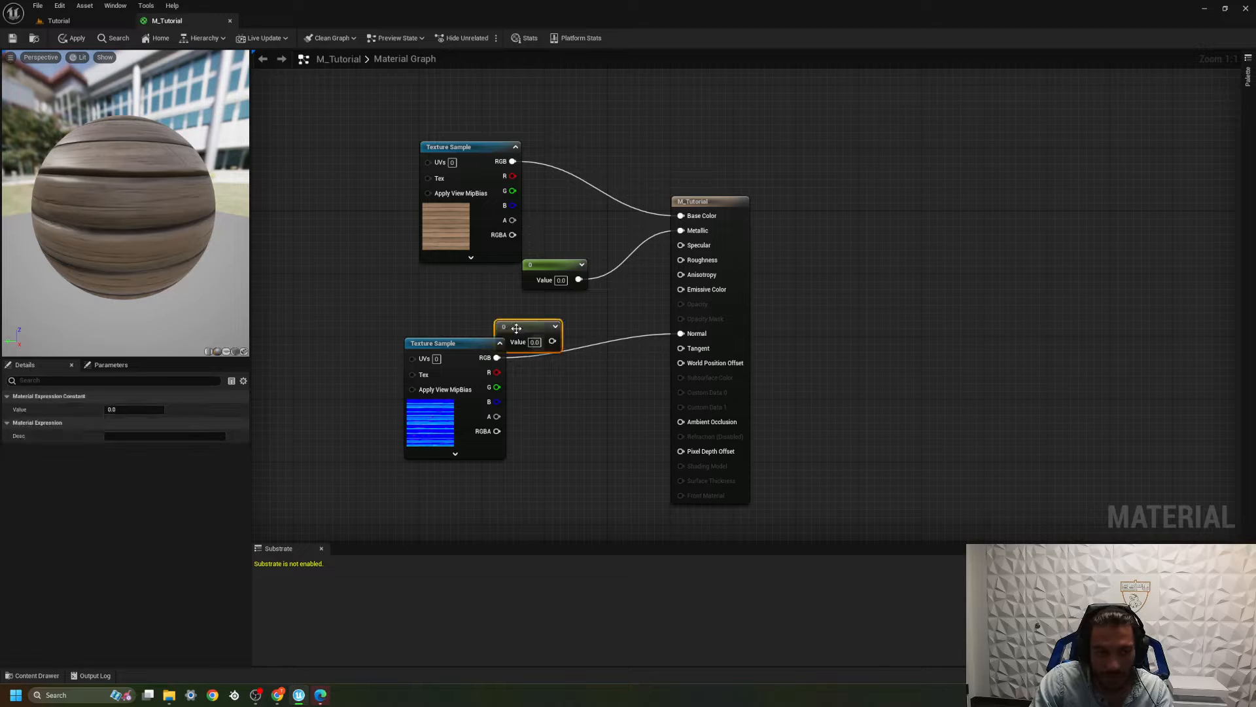
left_click_drag(561, 345, 681, 260)
left_click_drag(517, 326, 527, 303)
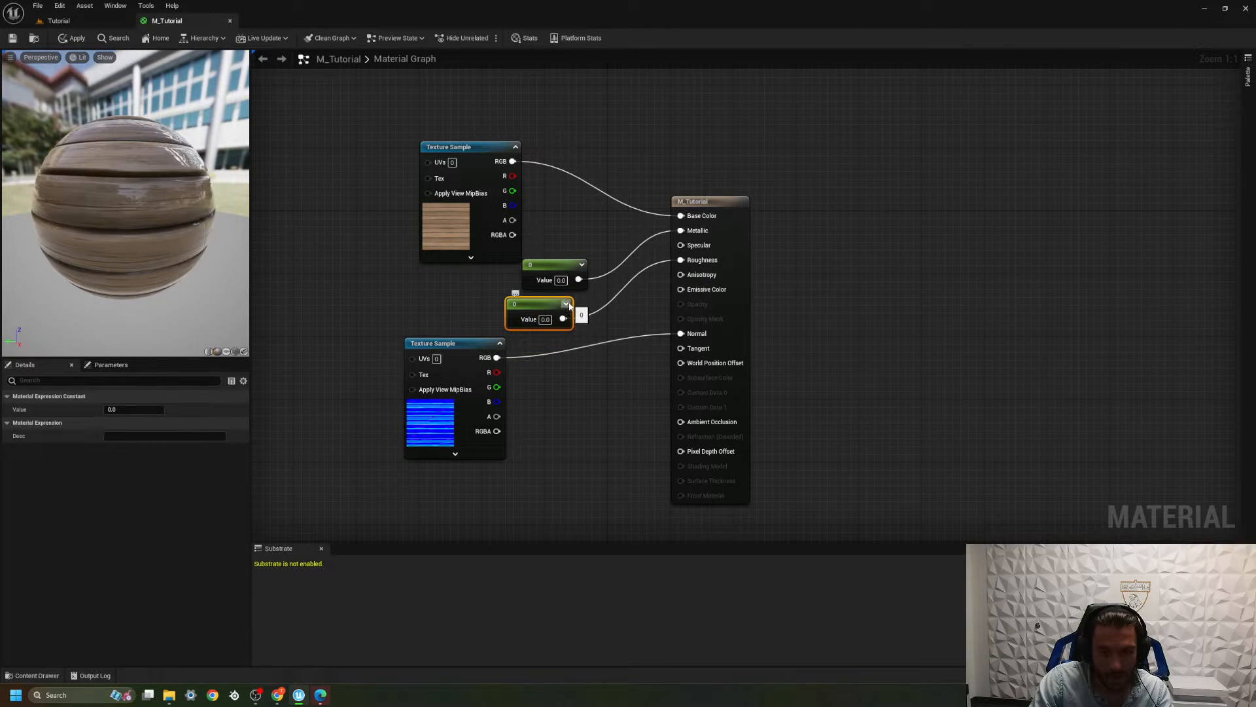
left_click_drag(575, 274, 590, 227)
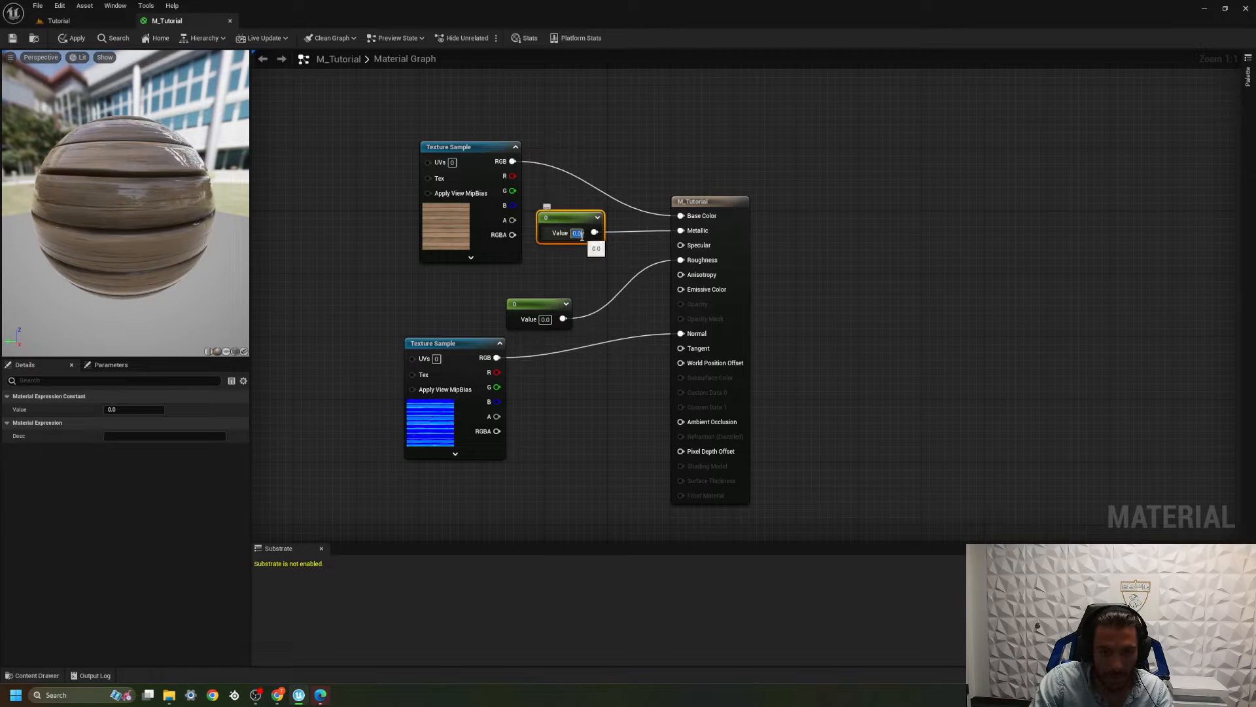
Step: Try a value of 1 on the Metallic Constant and undo it
left_click(576, 233)
type("1")
key("Return")
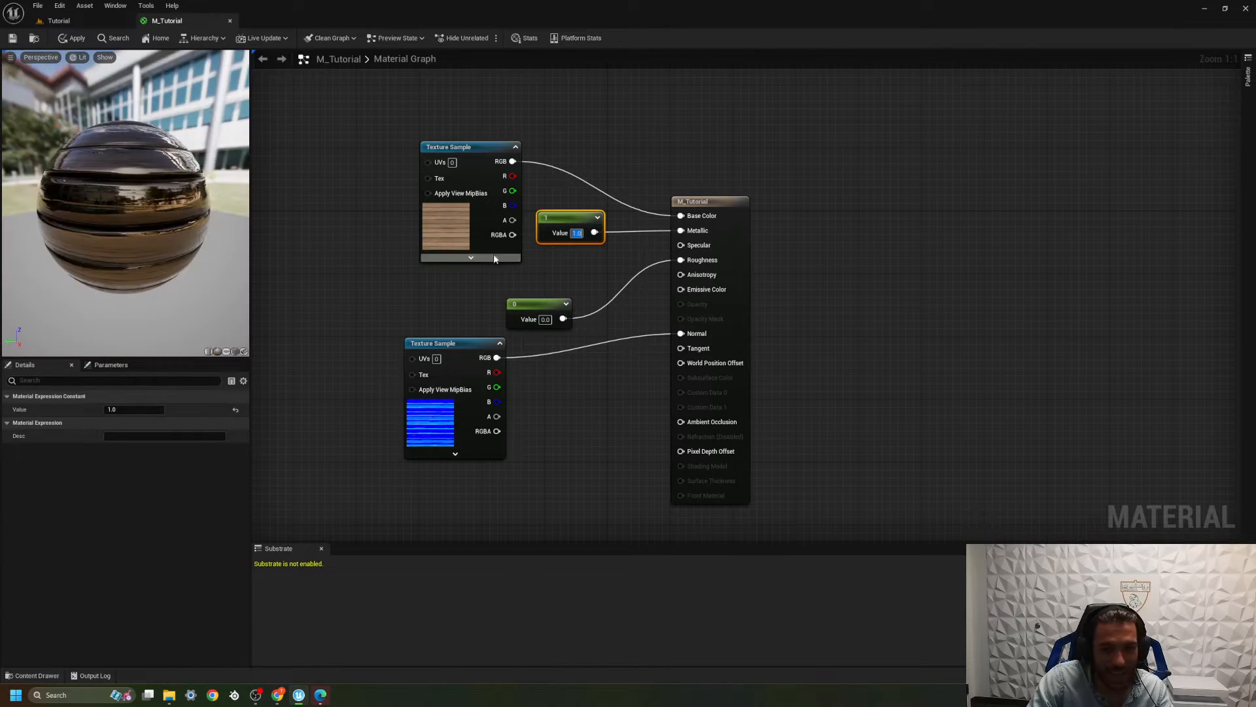
key("ctrl+z")
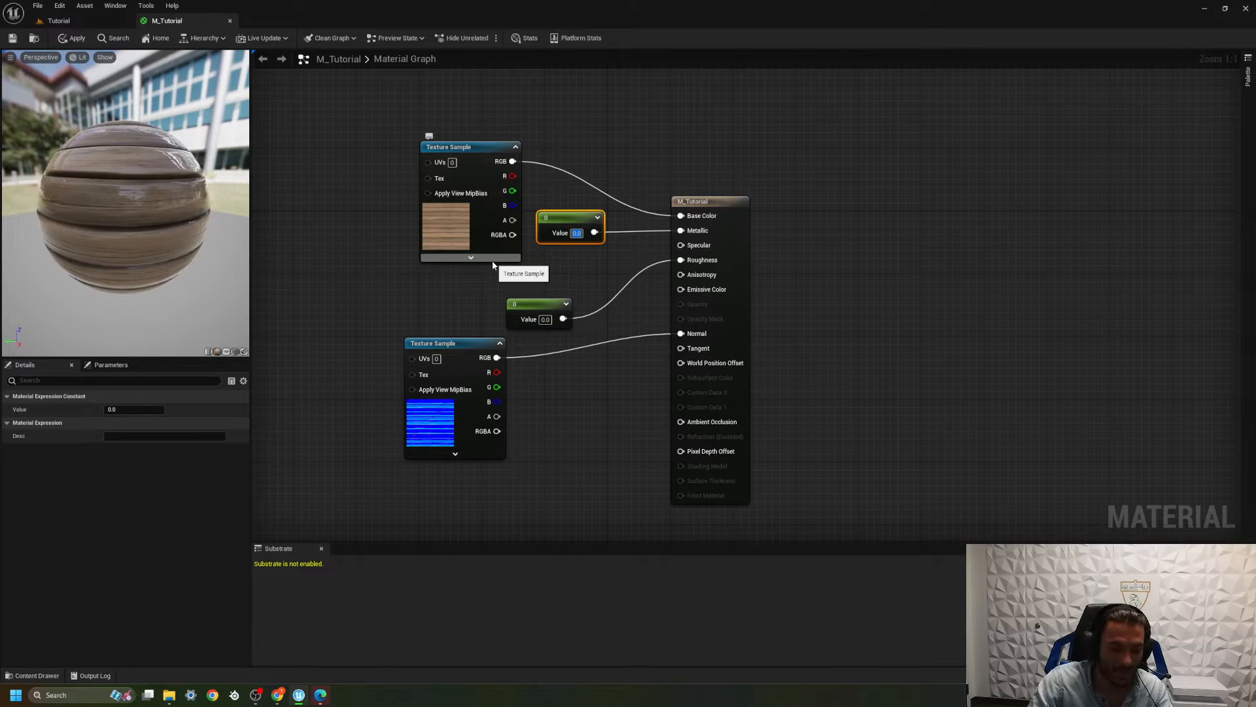
Step: Set the Metallic Constant to 0.2 and inspect the preview sphere's reflections up close and from farther away
type("0.2")
key("Return")
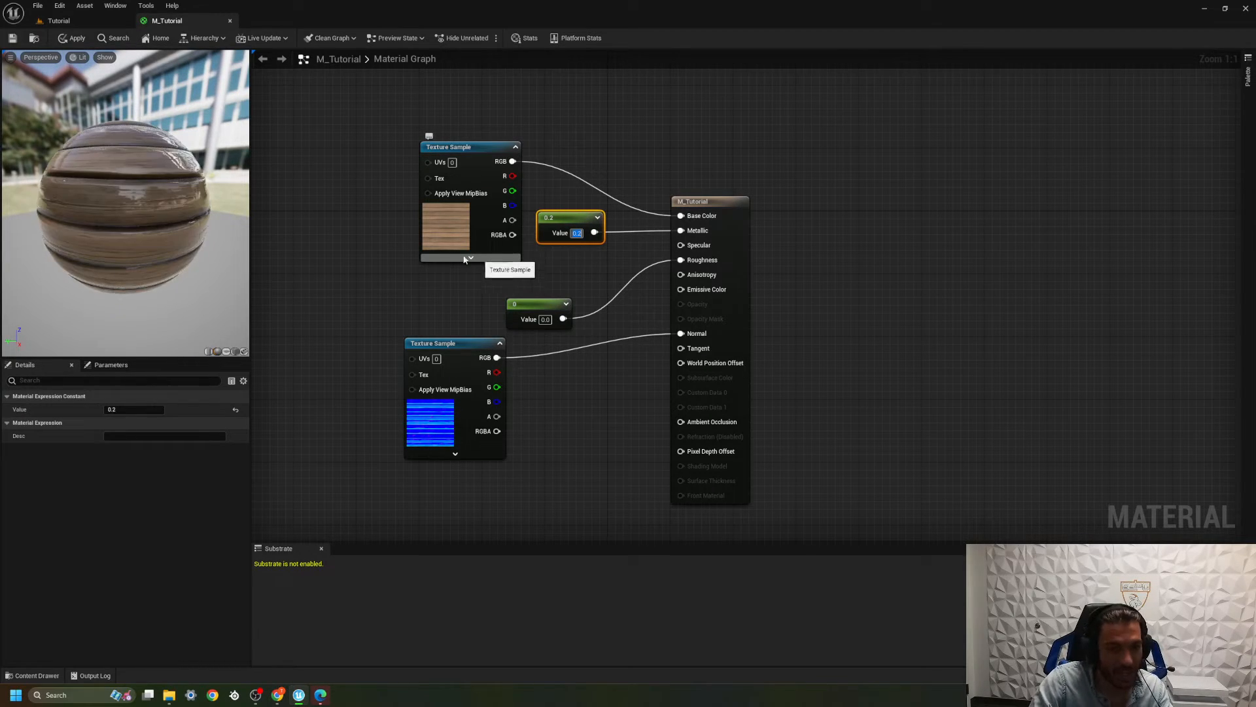
scroll(133, 208, "up", 5)
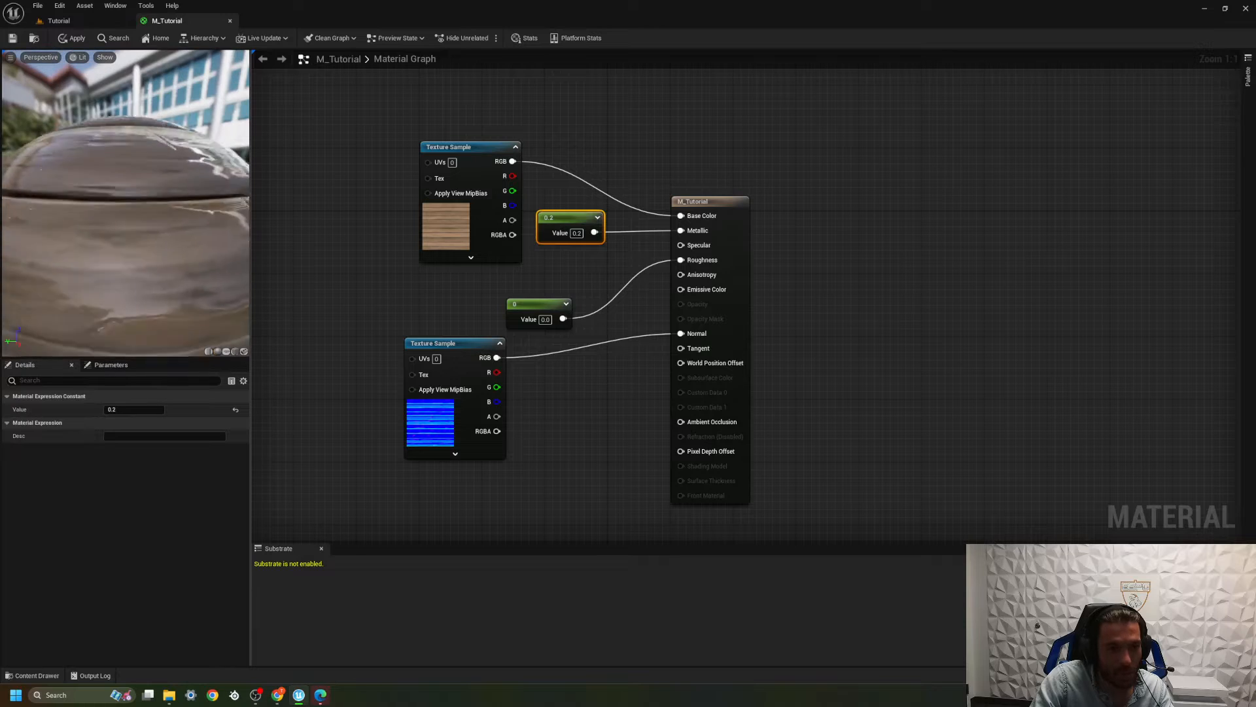
right_click_drag(159, 294, 158, 257)
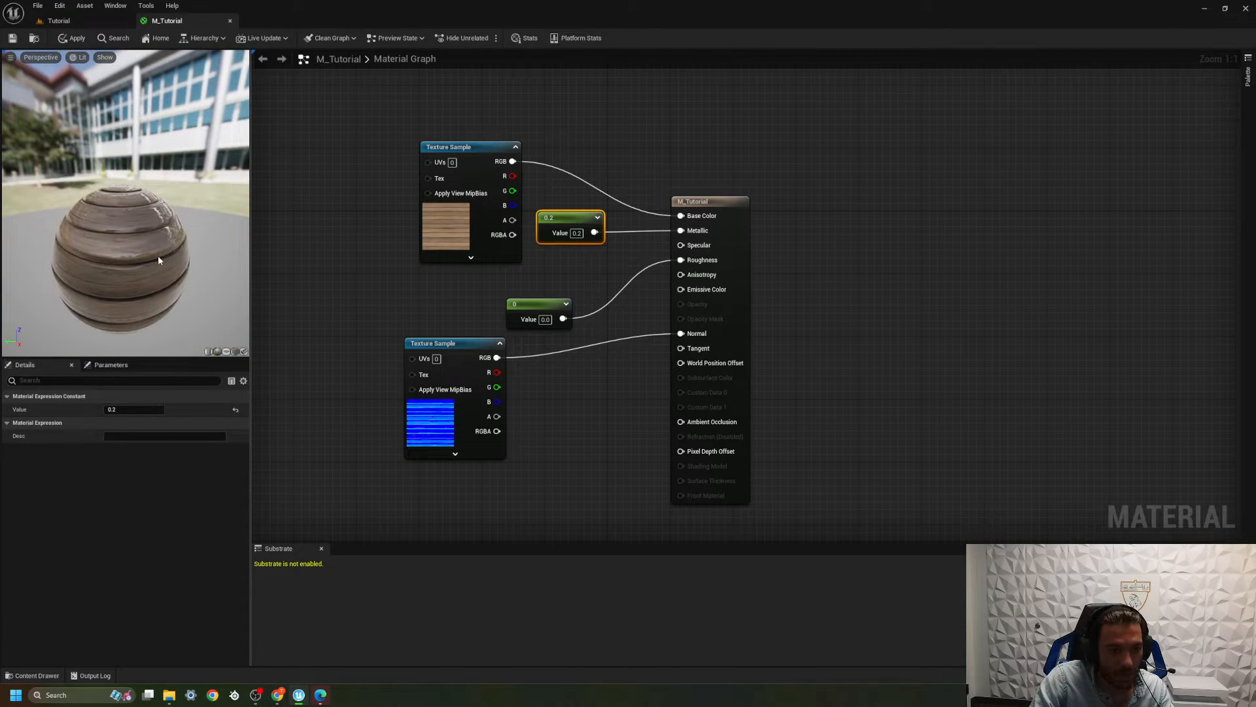
middle_click_drag(158, 257, 171, 184)
Step: Tidy the graph by spacing the two Texture Samples apart and grouping the Metallic and Roughness Constants near the result node
left_click_drag(572, 216, 605, 209)
left_click_drag(534, 303, 584, 300)
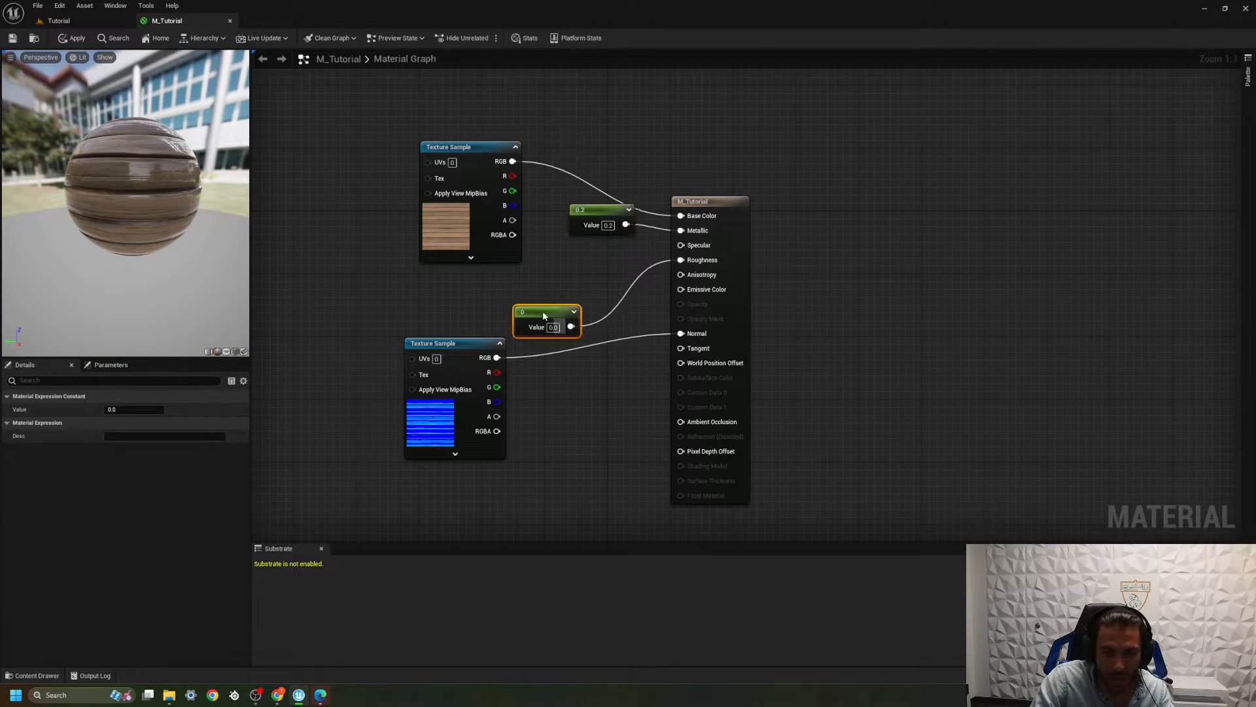
left_click_drag(461, 150, 445, 150)
left_click_drag(452, 347, 475, 365)
left_click_drag(589, 303, 603, 258)
left_click_drag(602, 210, 585, 201)
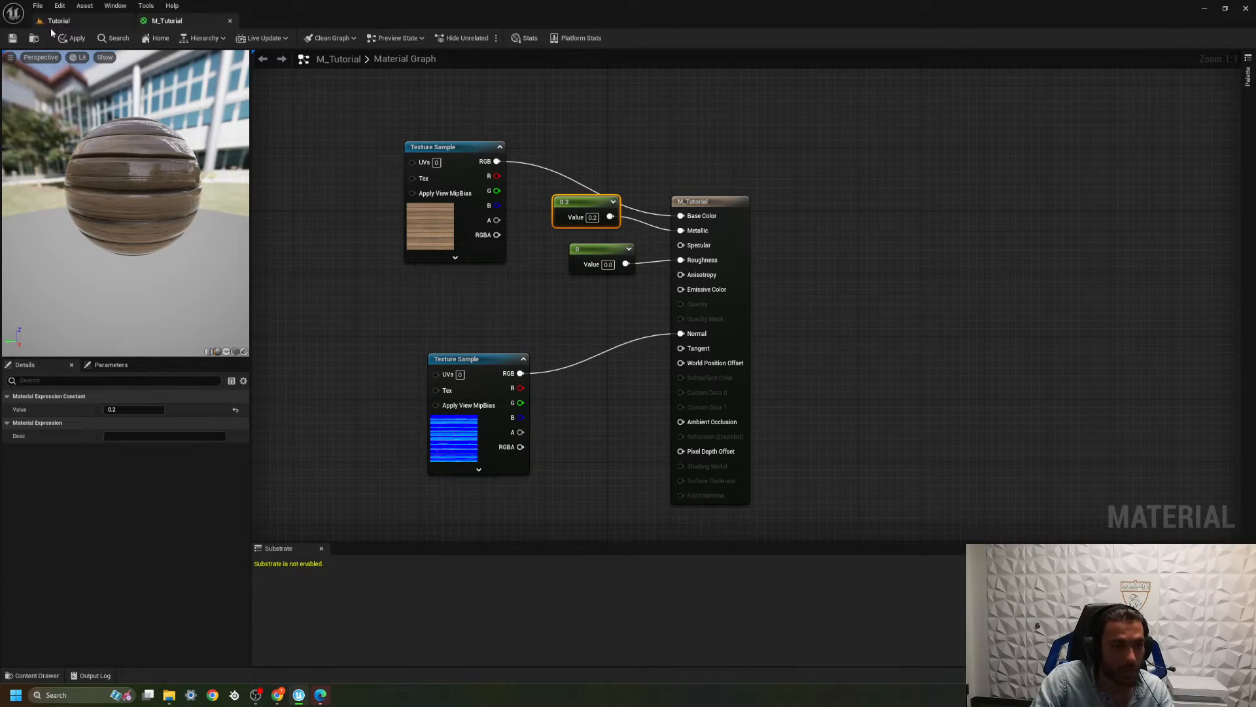
Step: Save M_Tutorial and examine the wood material on the cube in the Tutorial level from different viewpoints
left_click(12, 38)
left_click(64, 20)
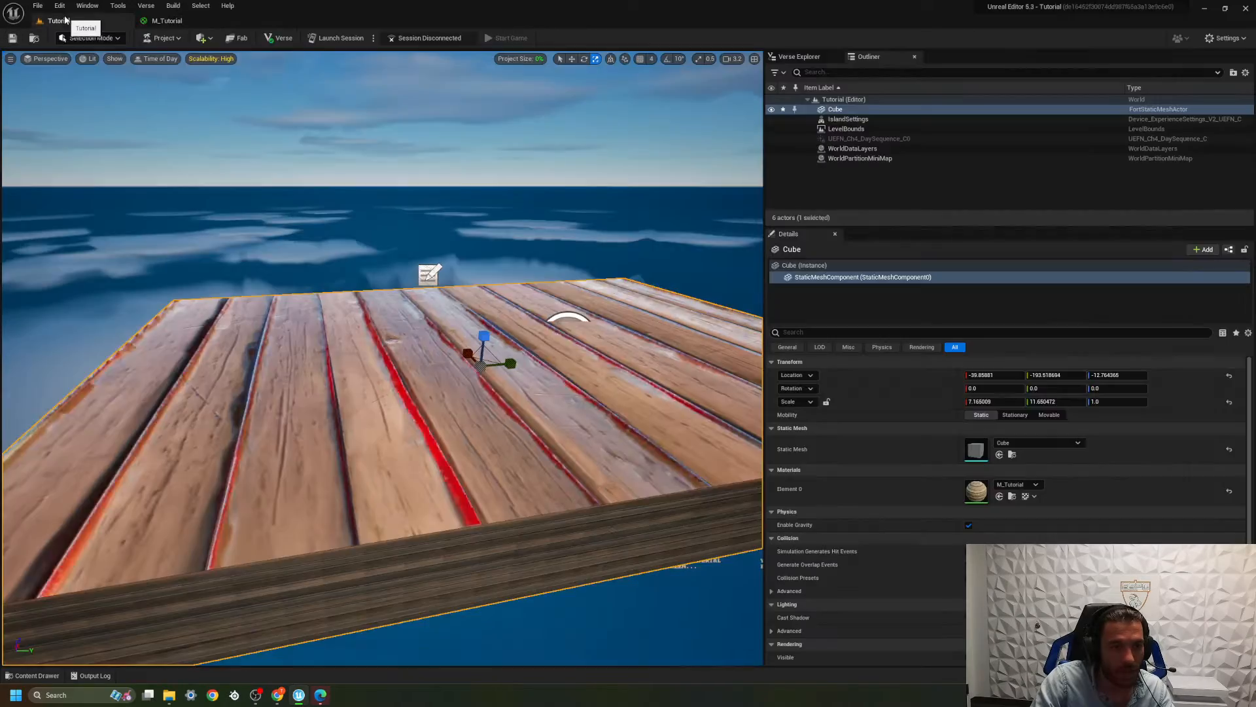
right_click_drag(392, 314, 366, 314)
key("a")
key("w")
key("s")
key("e")
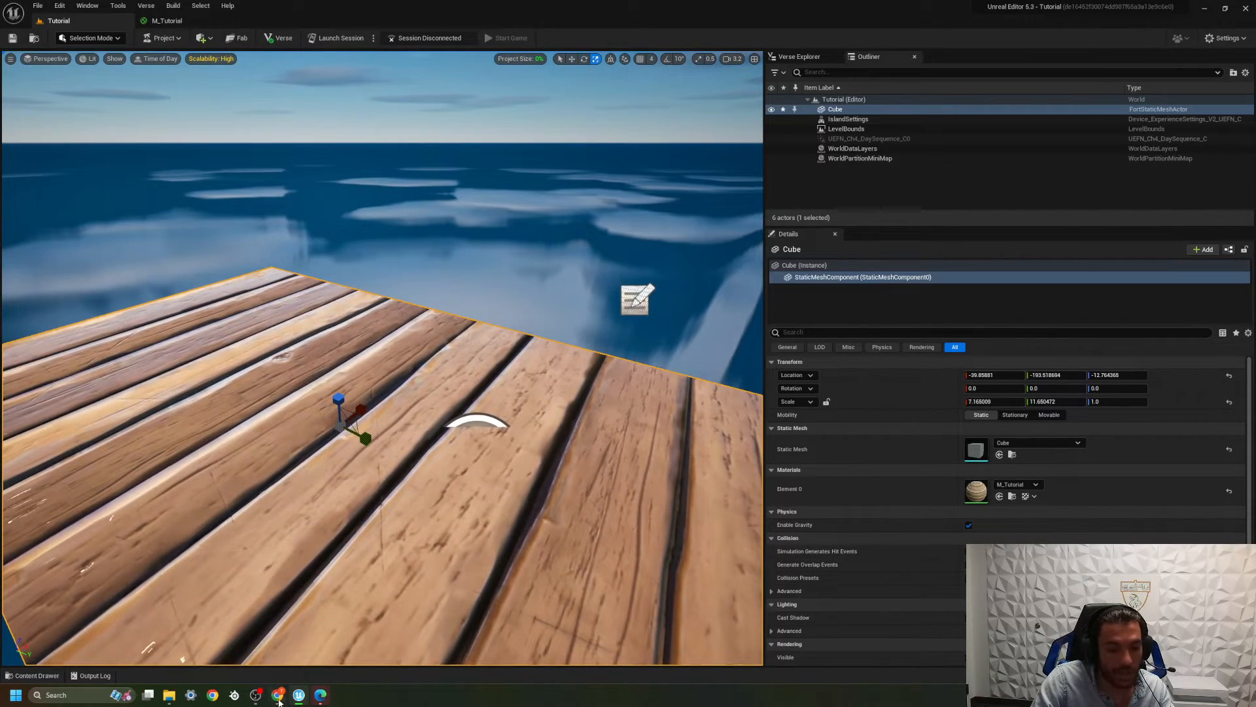
Step: Switch to the Chrome window with the color picker search and search Google for "pbr materials free"
mouse_move(274, 702)
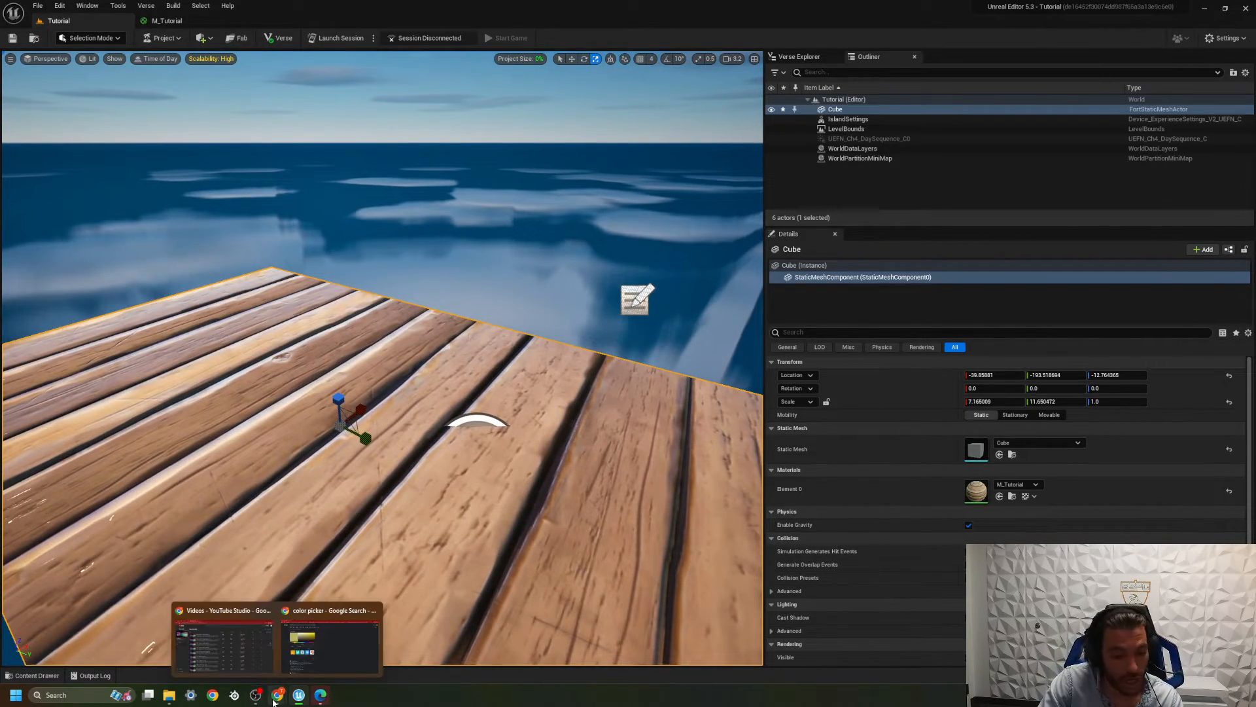
left_click(359, 648)
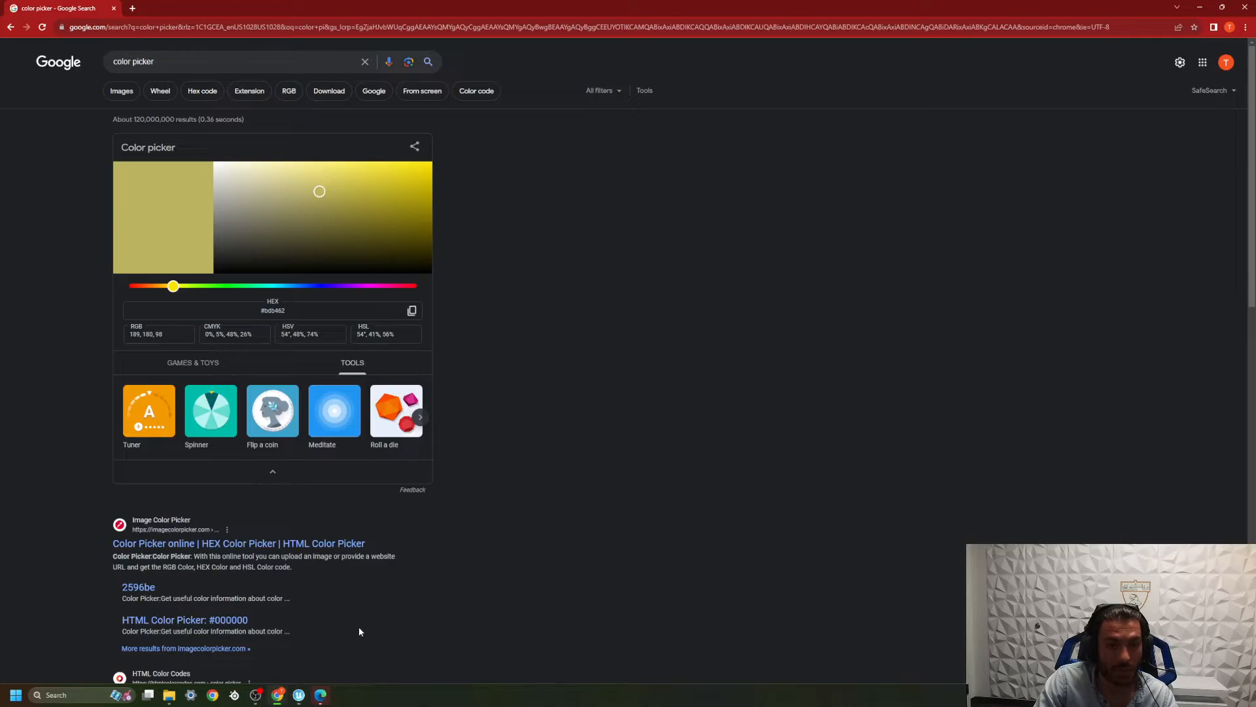
left_click_drag(168, 63, 96, 62)
key("BackSpace")
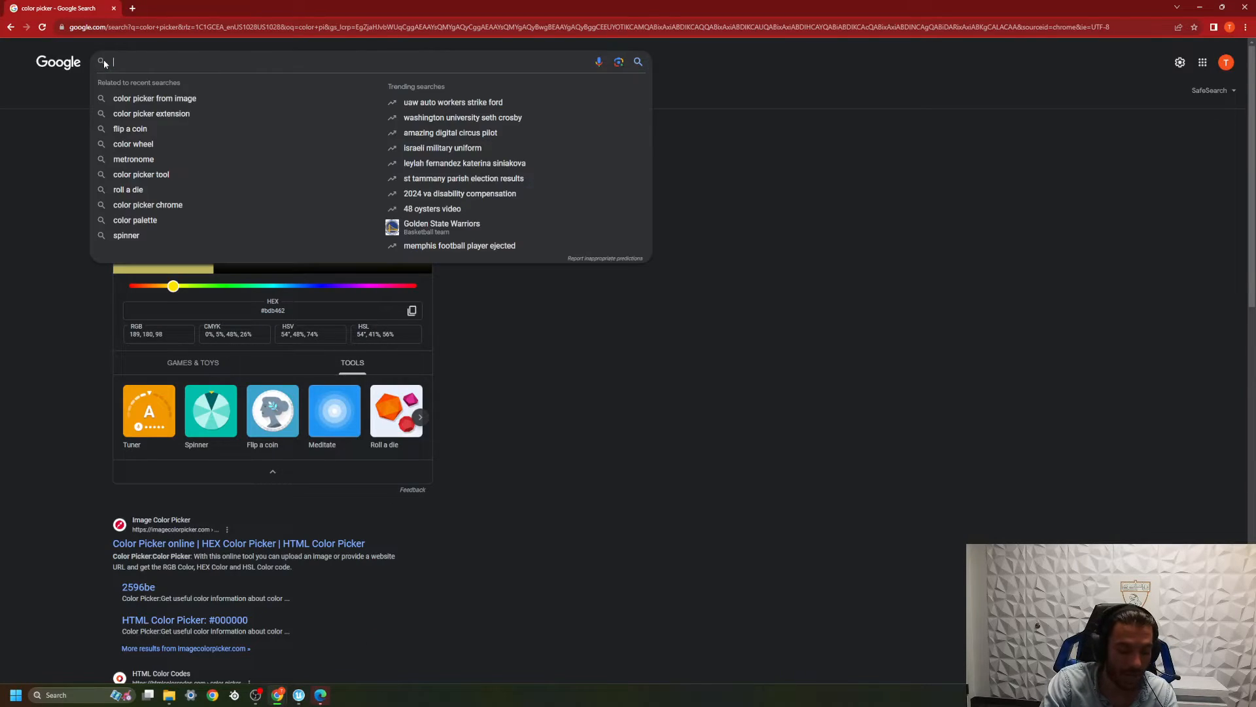
type("pbr ")
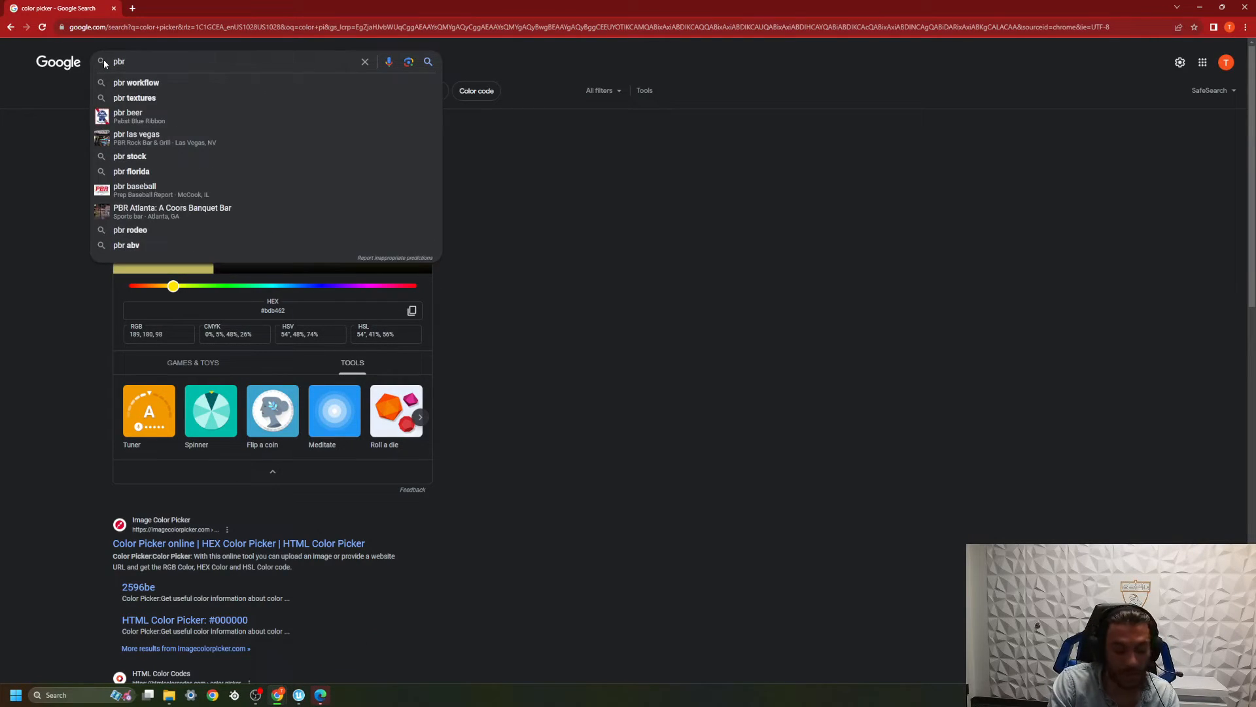
type("material")
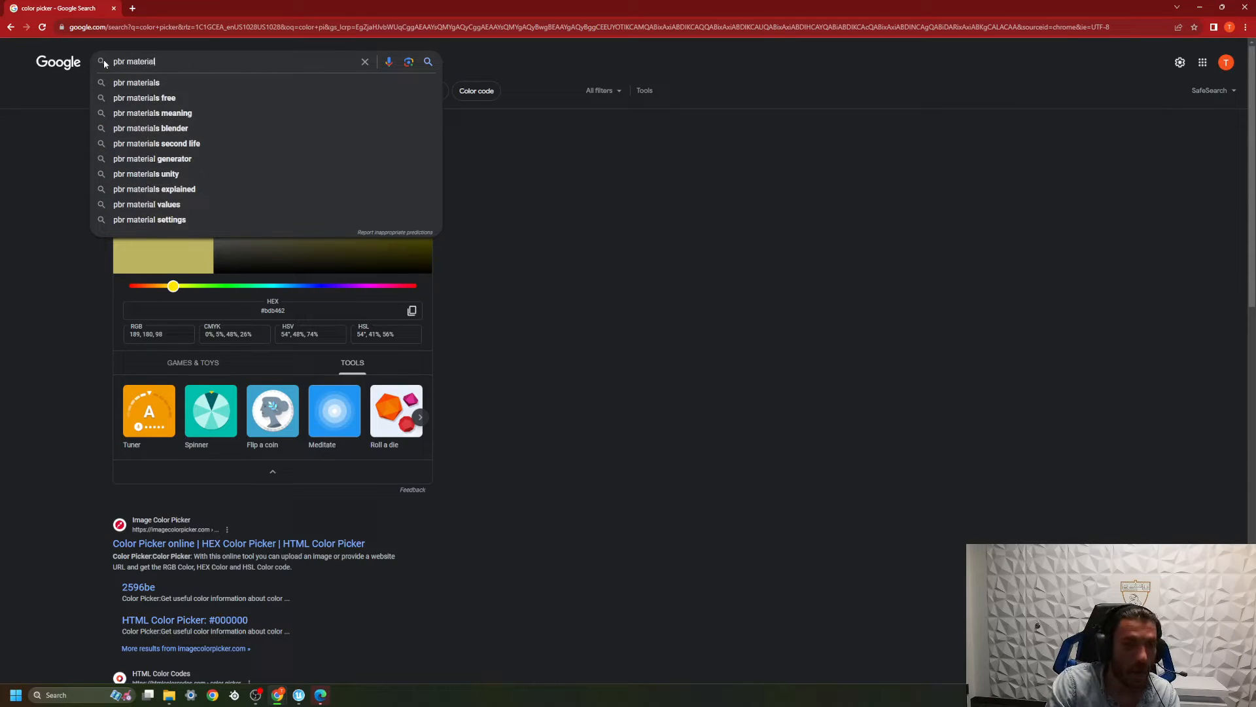
left_click(141, 97)
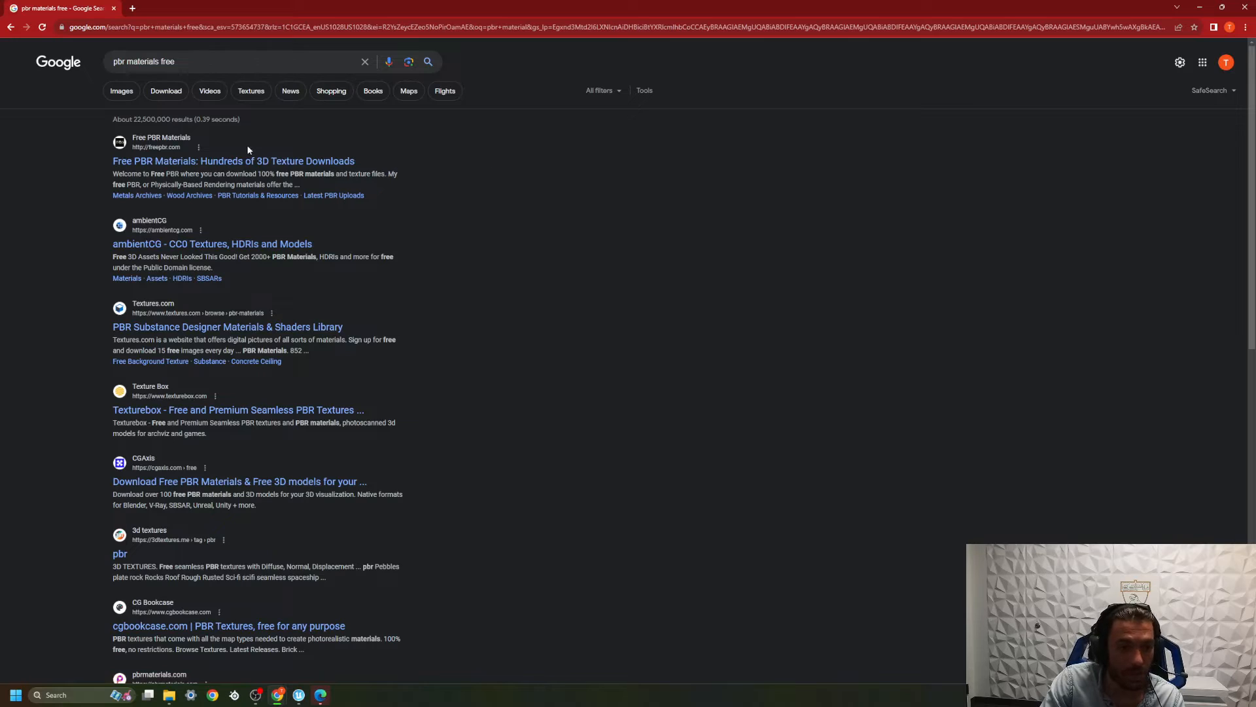
Step: Open the Free PBR Materials website and look through its popular uploads, recent textures and PBR texture categories
left_click(234, 163)
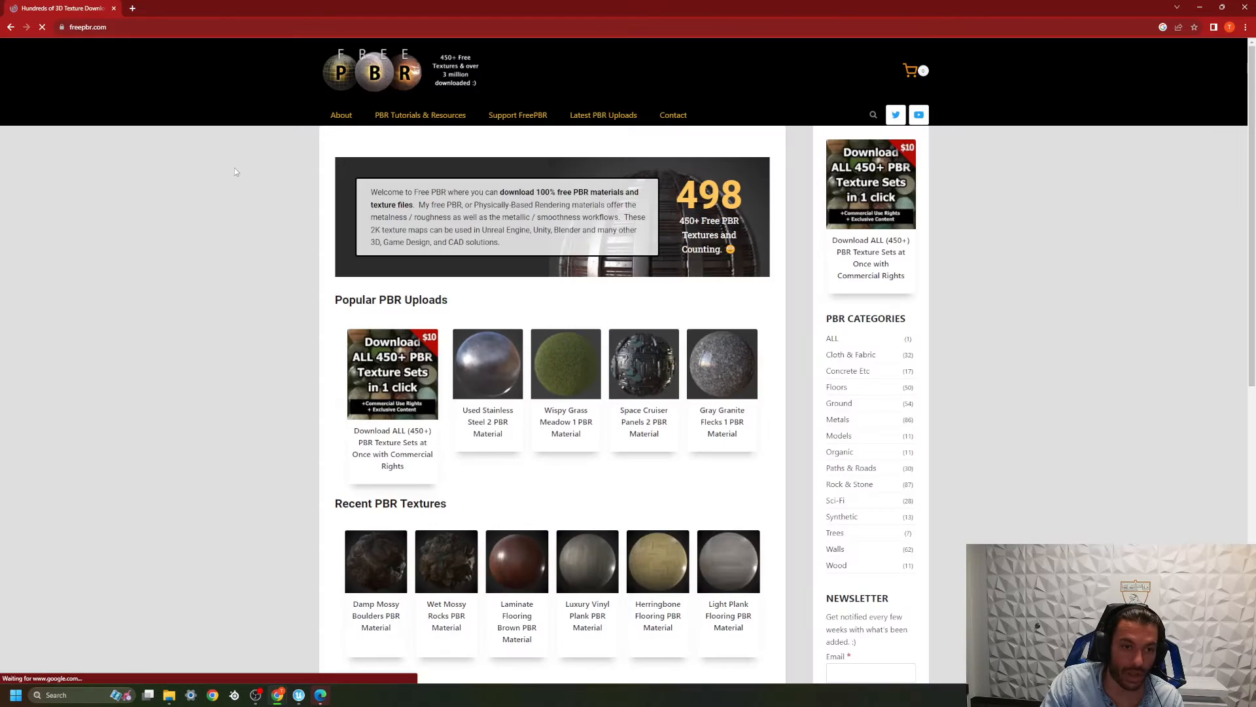
scroll(199, 188, "down", 3)
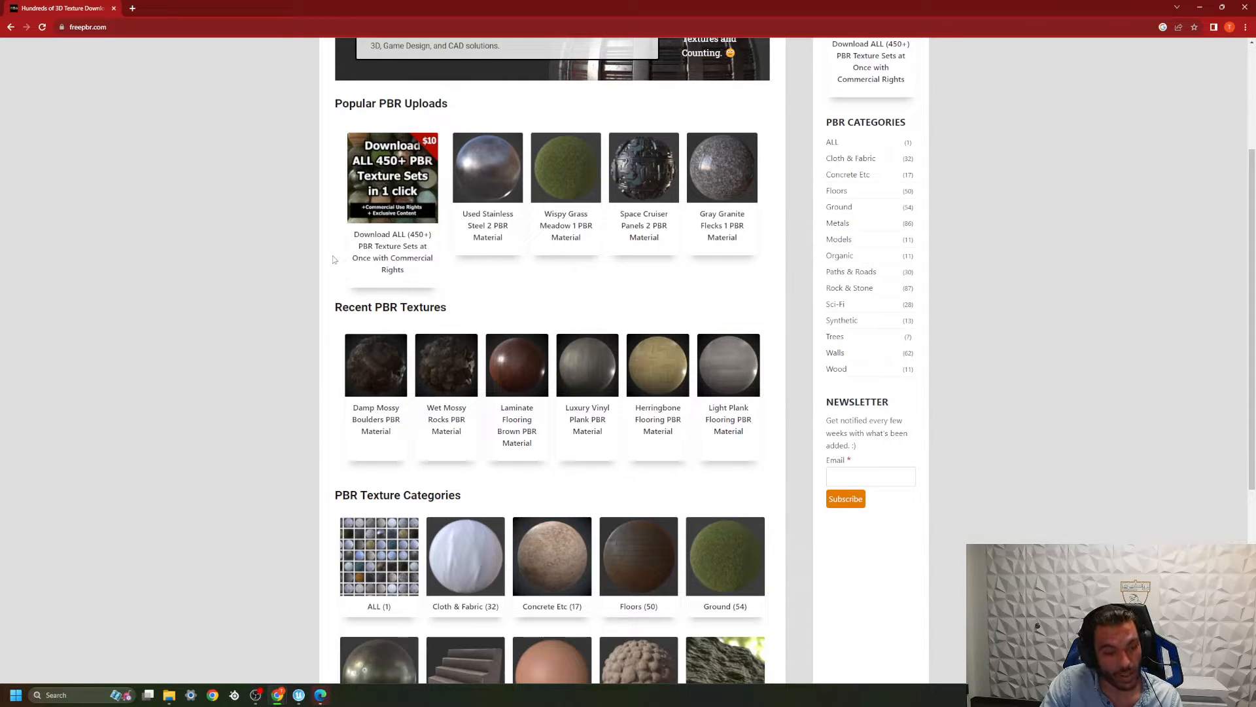
scroll(461, 274, "down", 2)
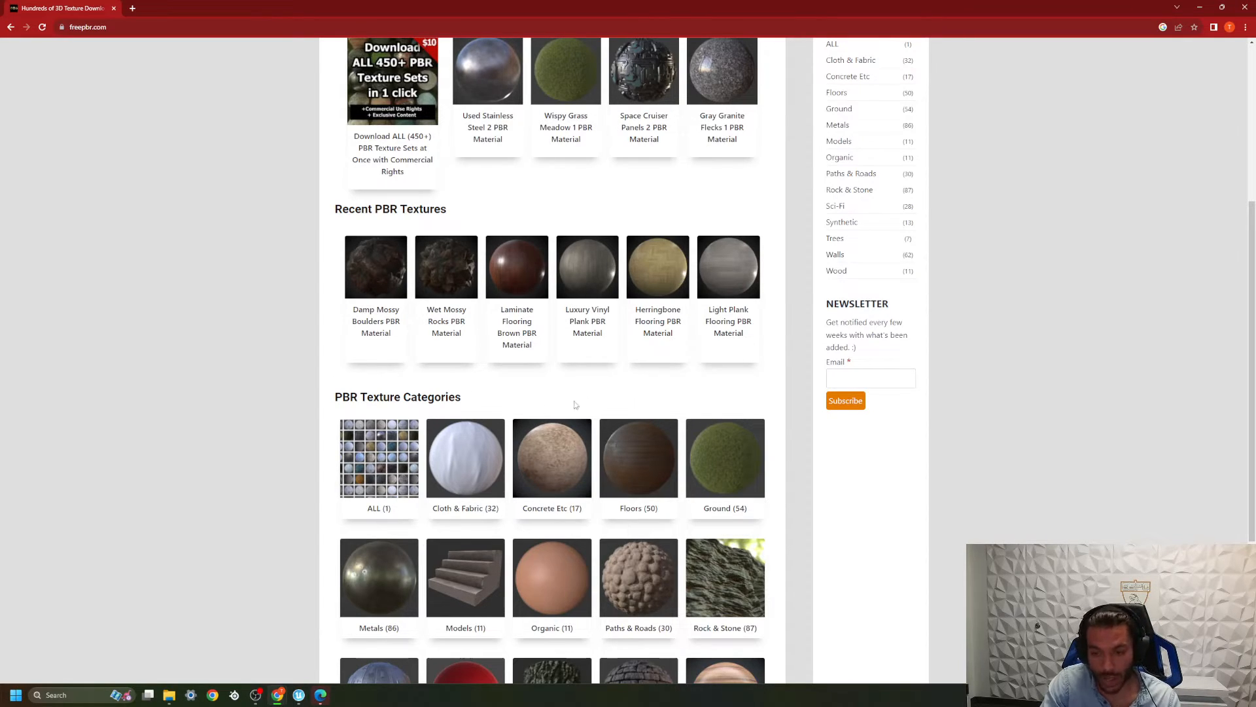
scroll(383, 326, "down", 4)
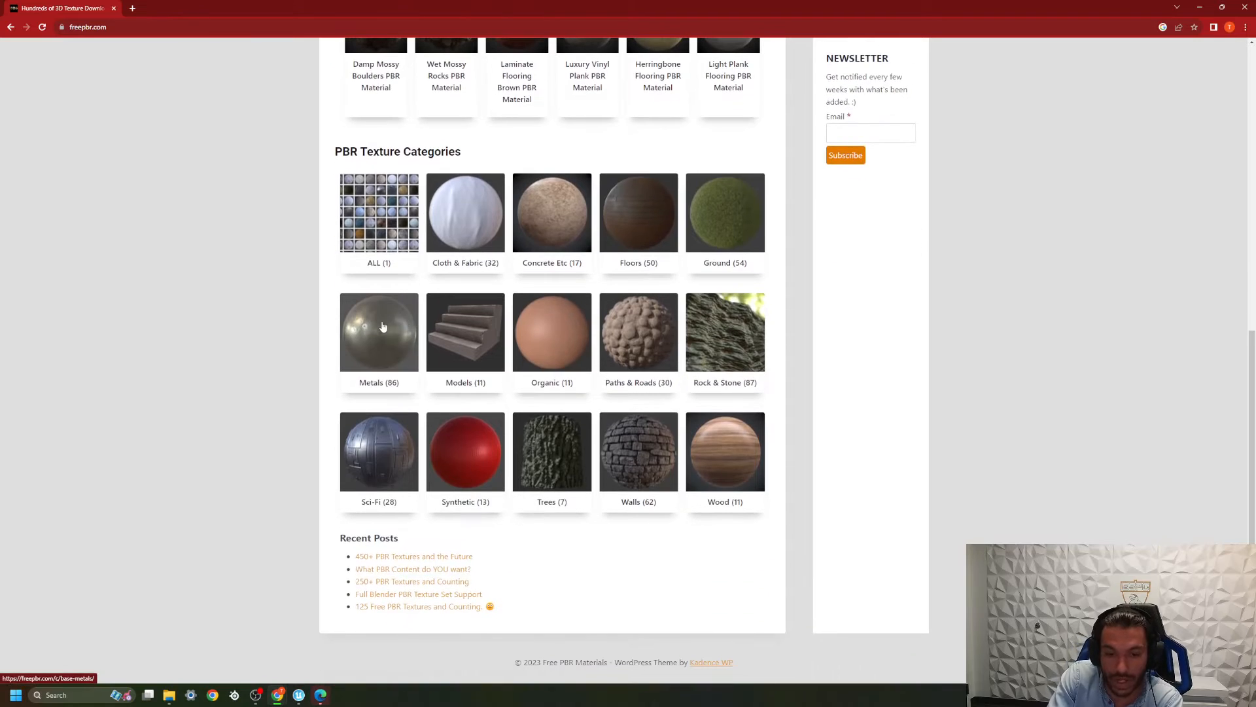
scroll(650, 615, "up", 1)
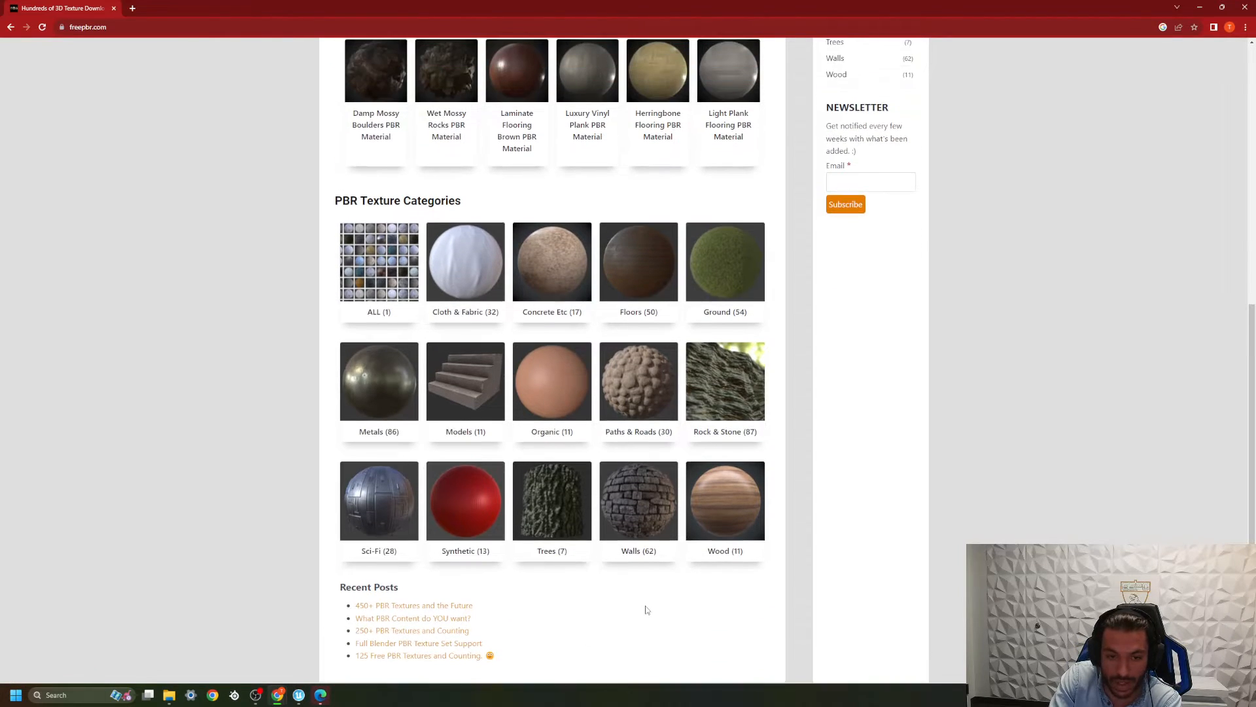
Step: Open the Rocky Dunes PBR Material from the Ground category and download rocky-dunes1-ue.zip
left_click(717, 288)
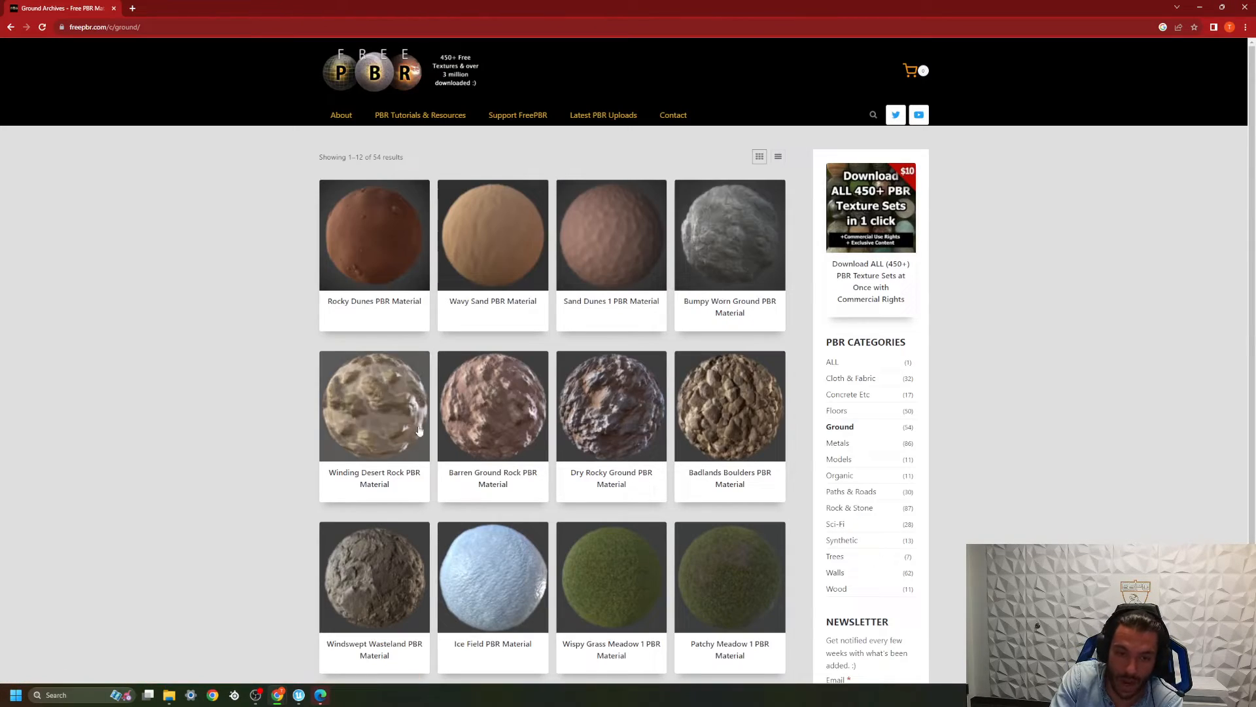
left_click(402, 257)
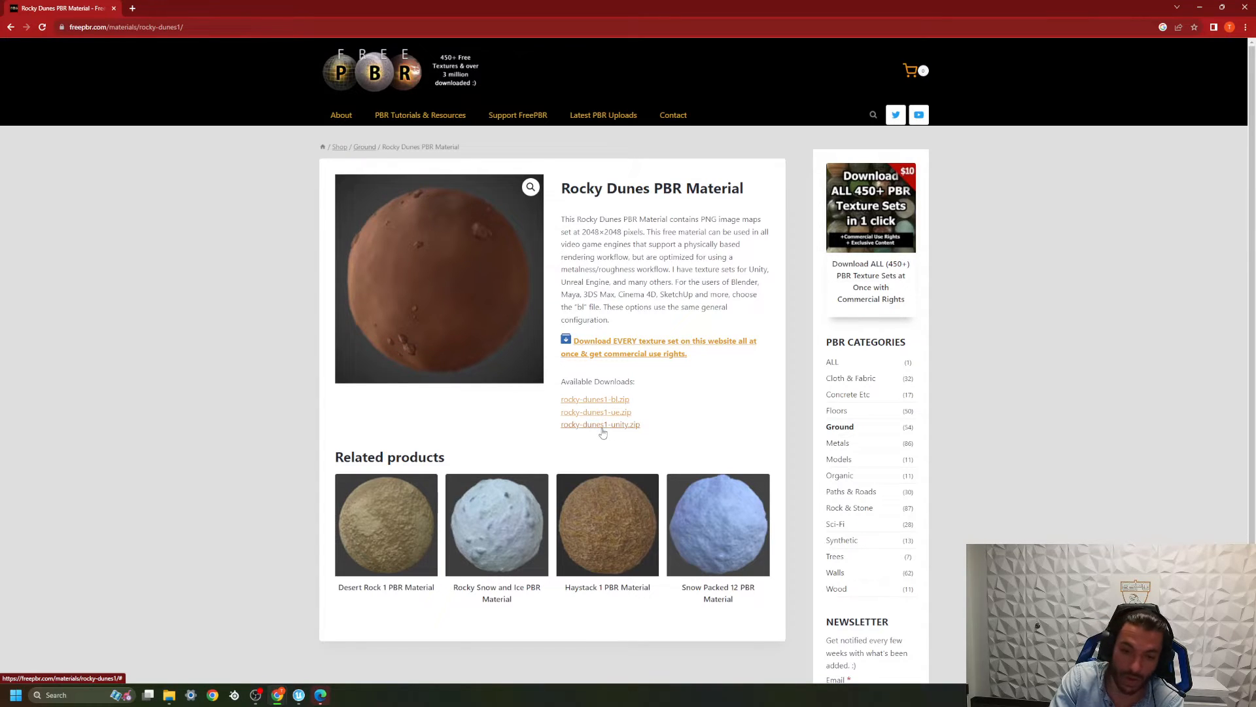
left_click(610, 417)
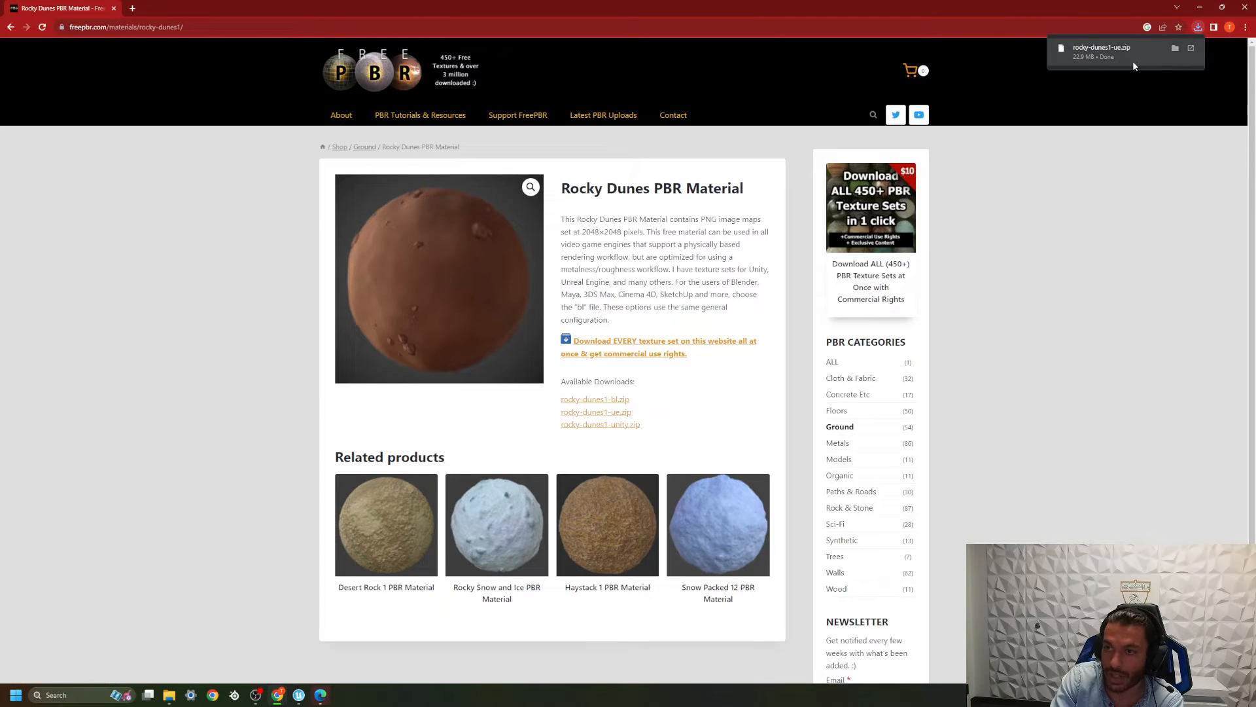
Step: Shrink the browser window, place the downloaded rocky-dunes1-ue.zip on the desktop and minimize the open windows
left_click_drag(1032, 6, 850, 61)
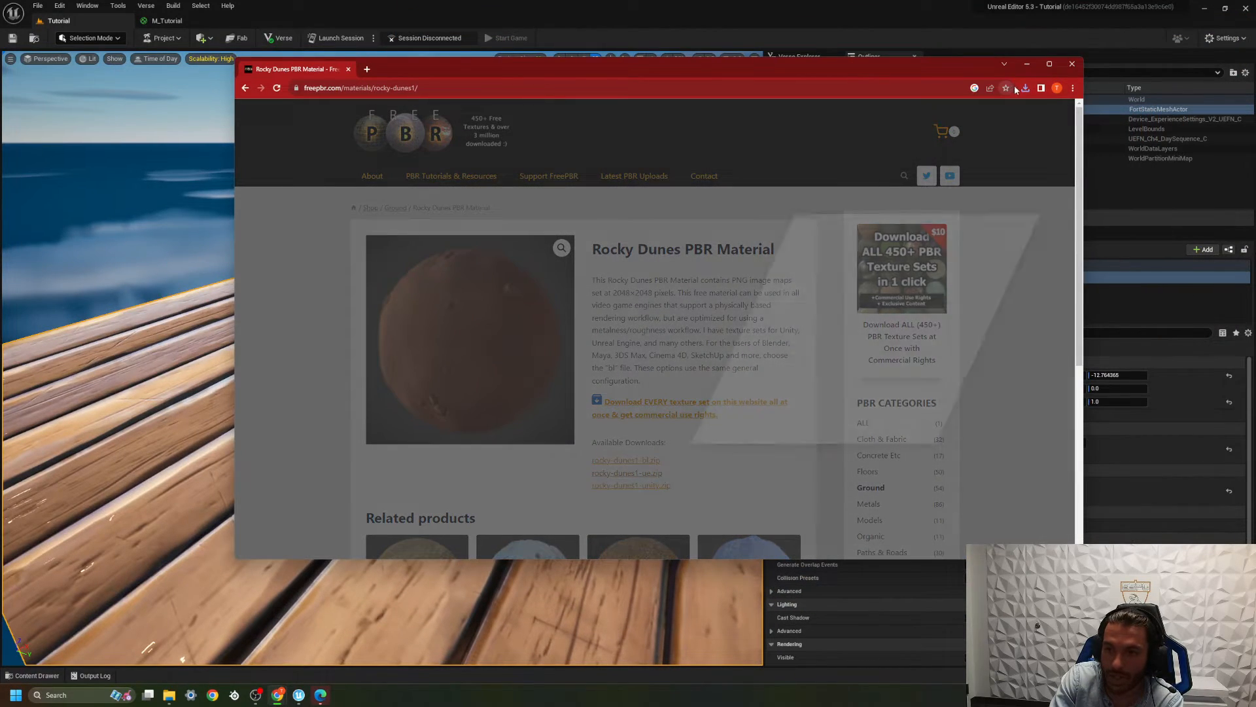
left_click(1025, 88)
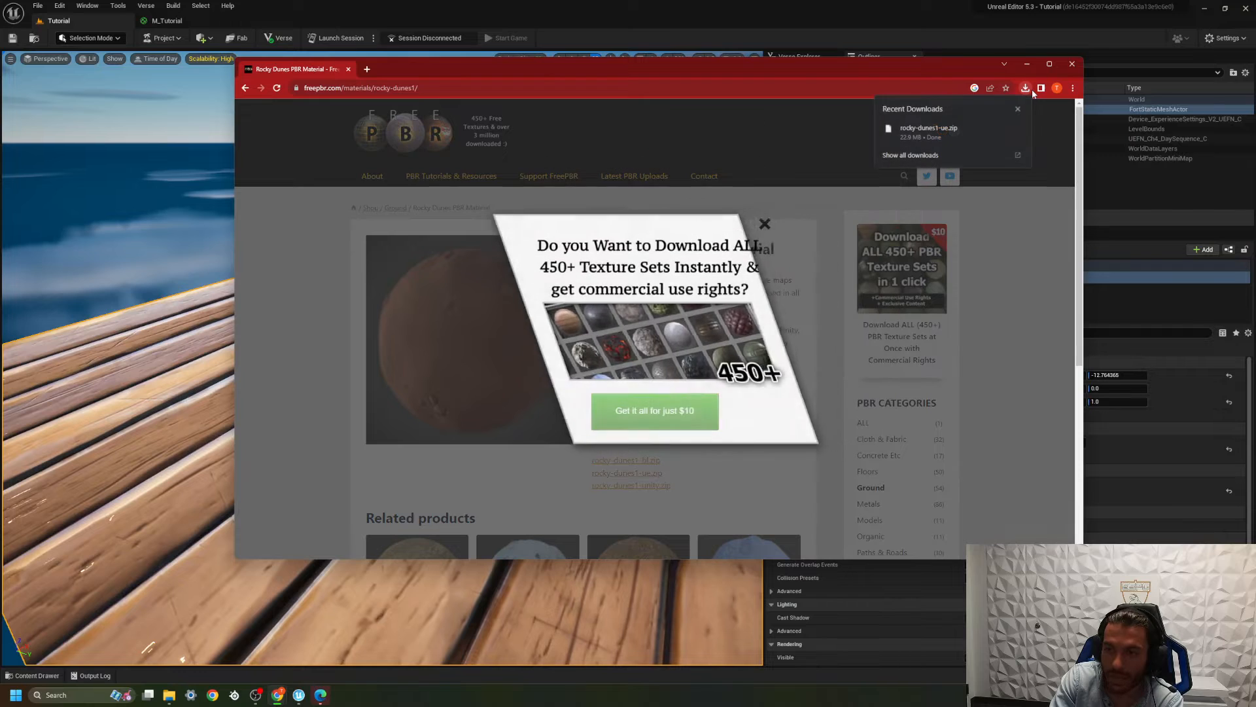
left_click(1010, 122)
key("Escape")
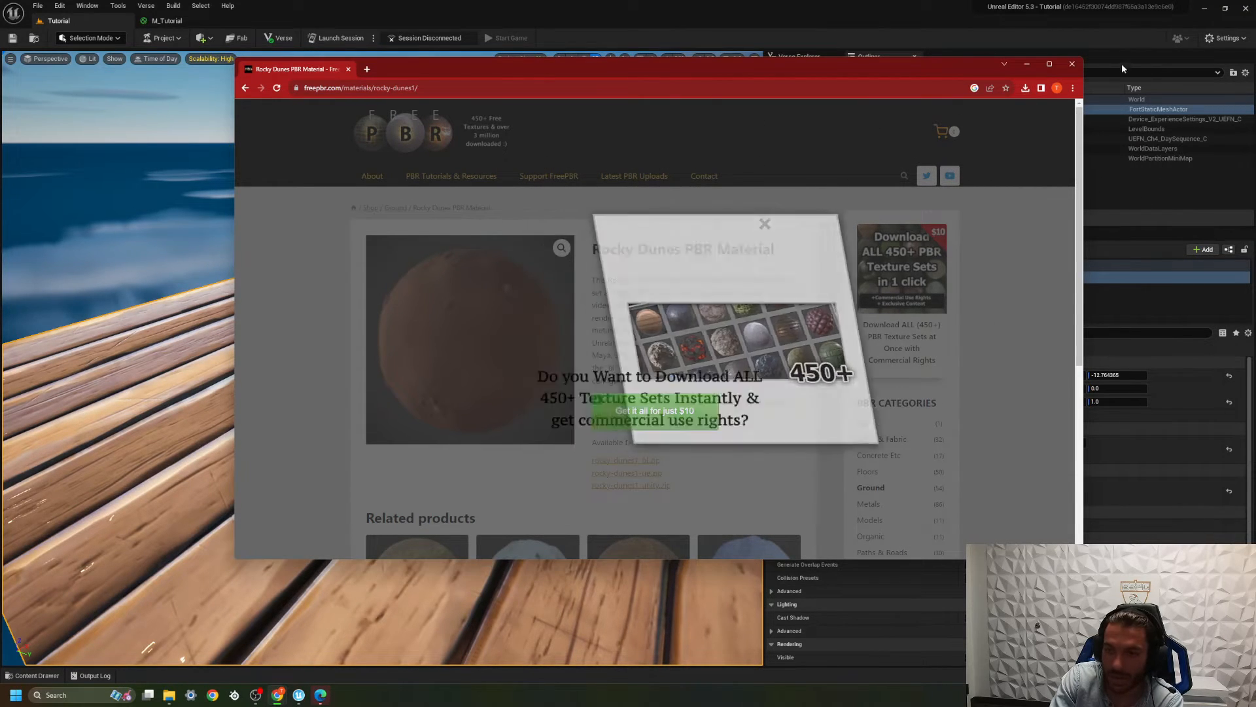
left_click(1025, 87)
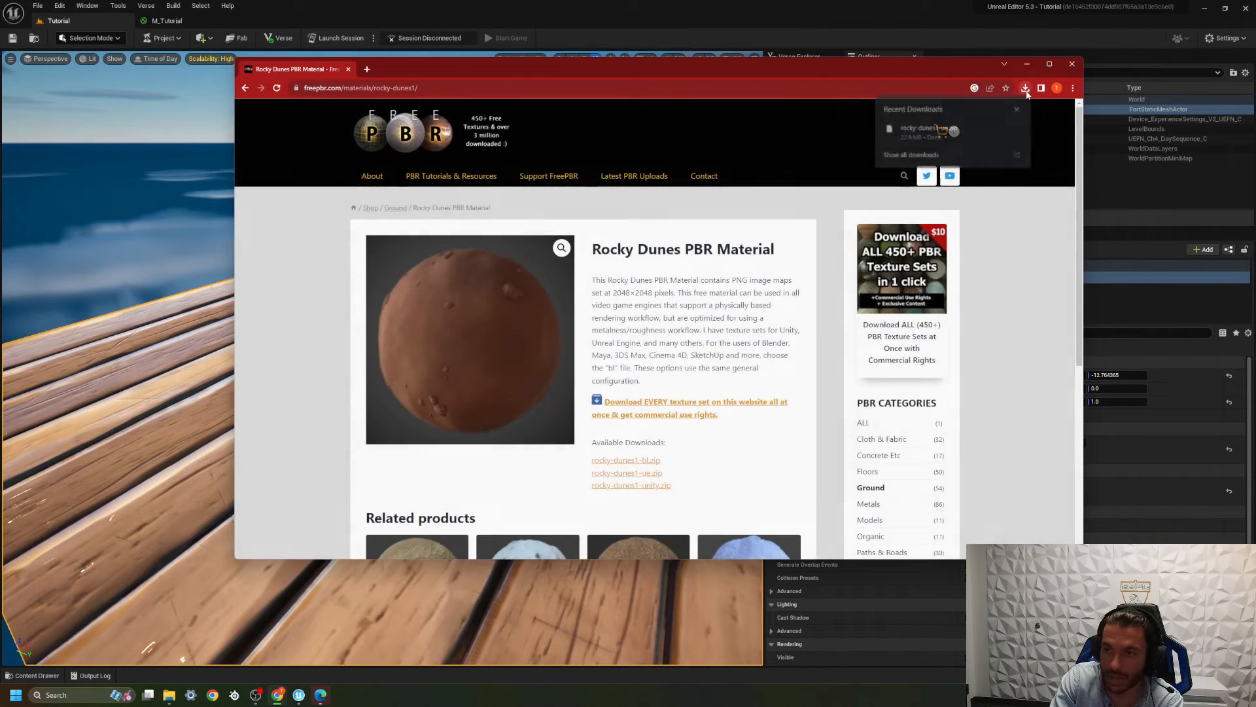
left_click(1005, 131)
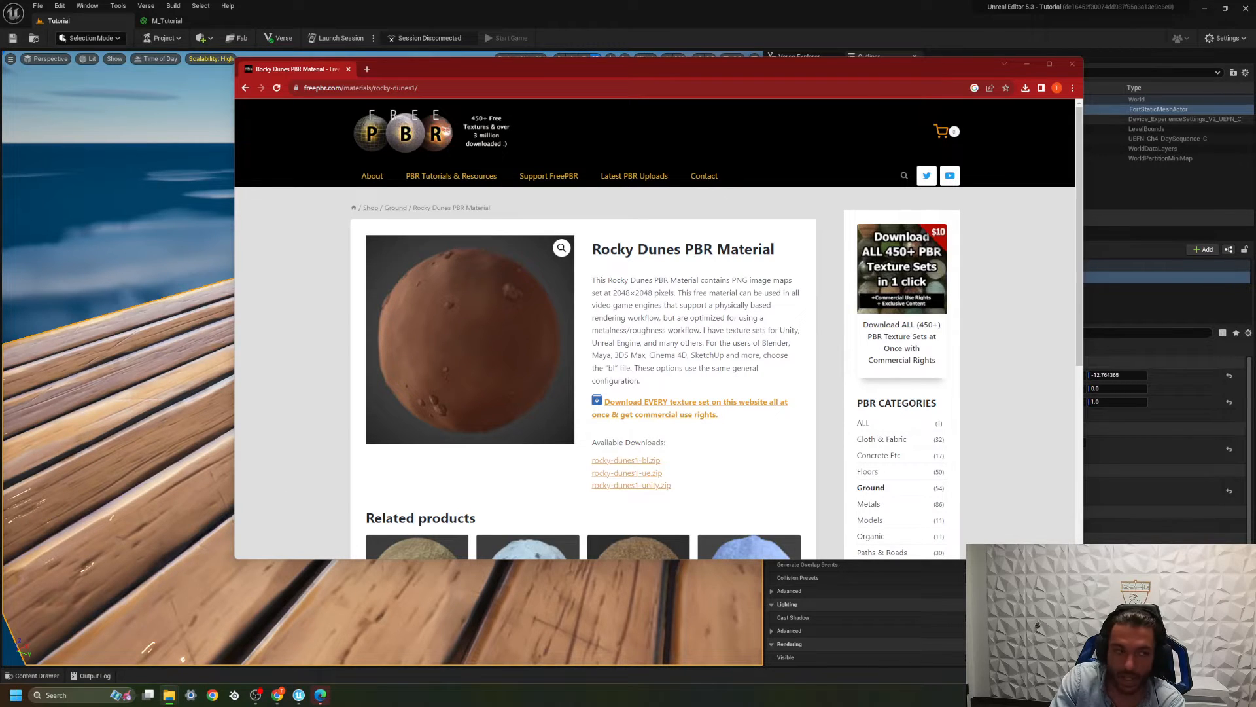
left_click(1027, 64)
key("super+d")
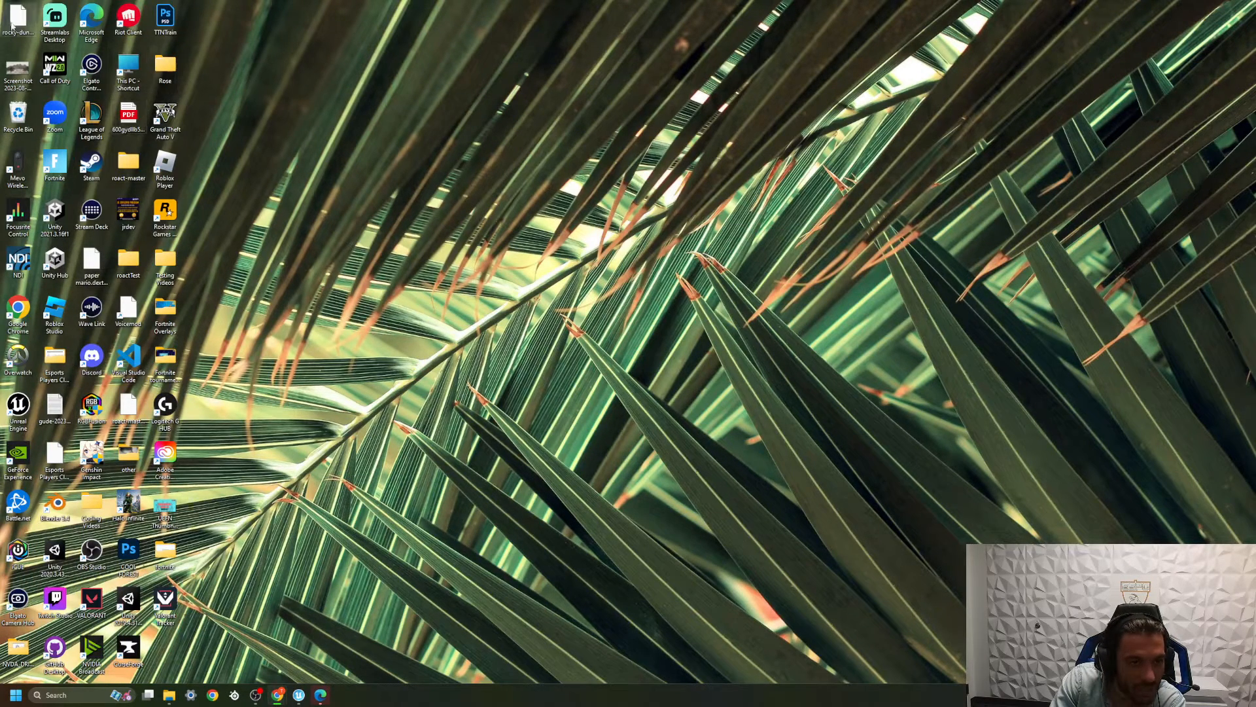
Step: Move the rocky-dunes1-ue zip to a clear spot among the desktop icons and extract it to the proposed desktop folder
left_click_drag(13, 27, 244, 421)
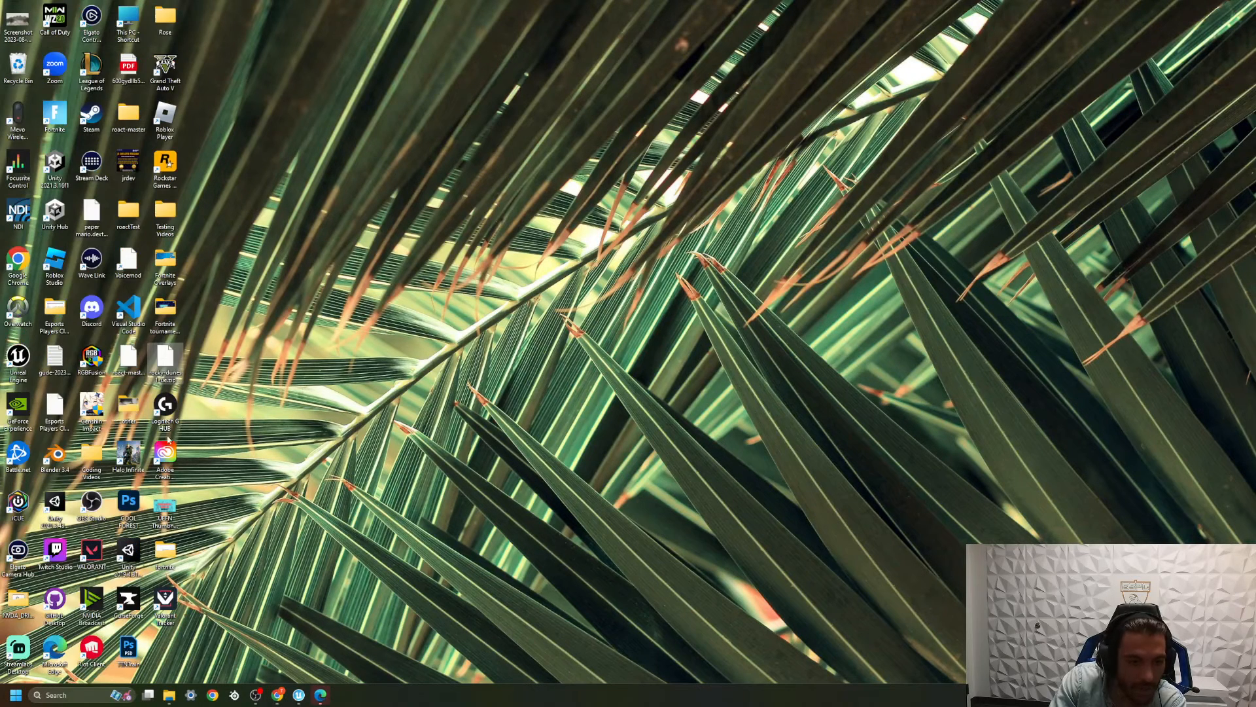
right_click(170, 364)
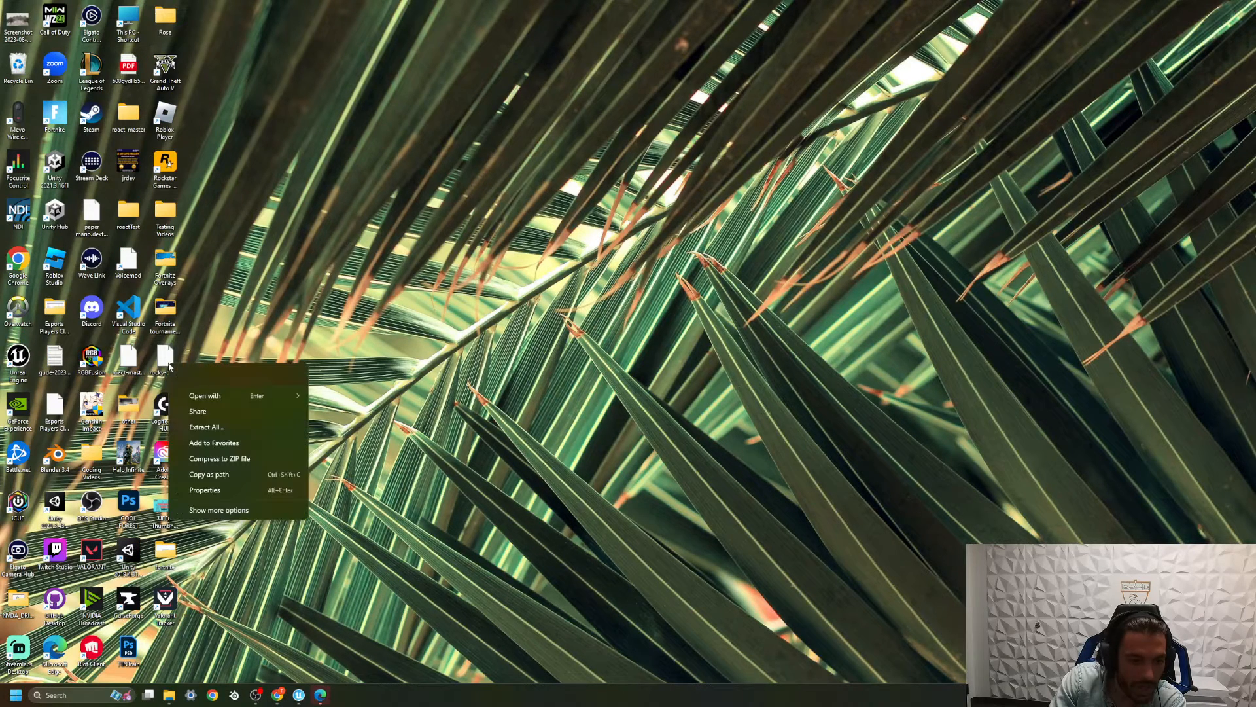
left_click(203, 427)
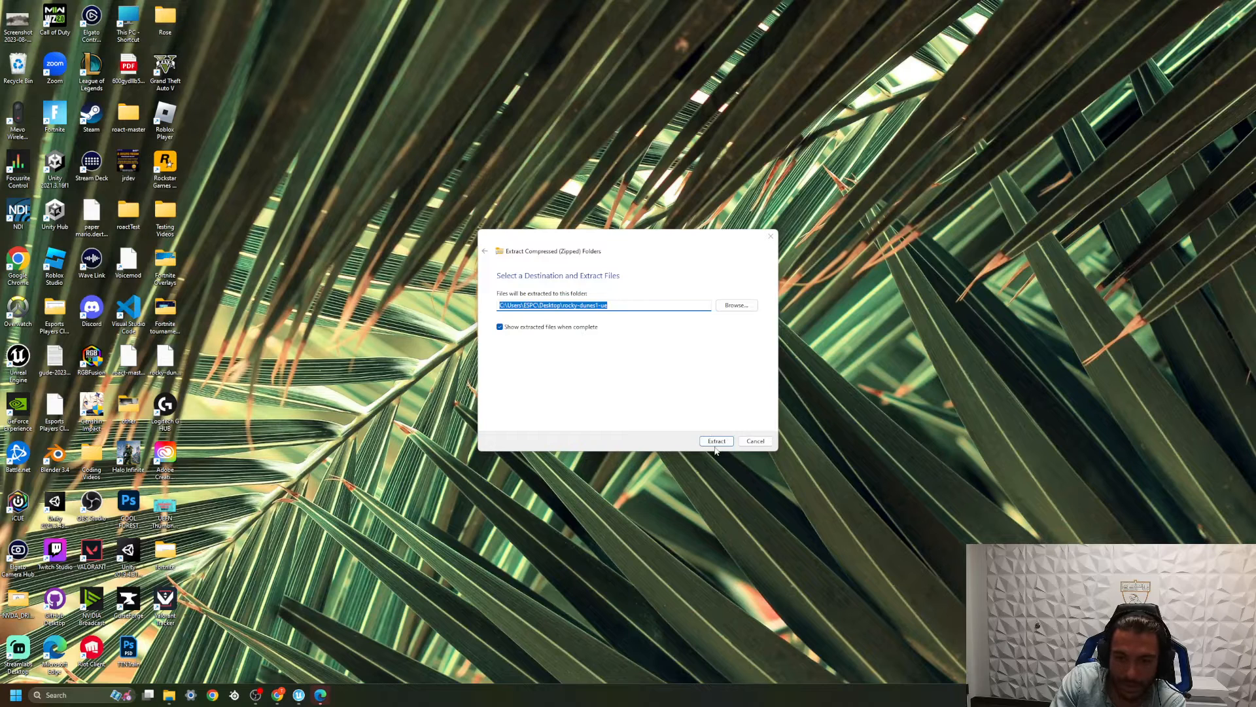
left_click(716, 443)
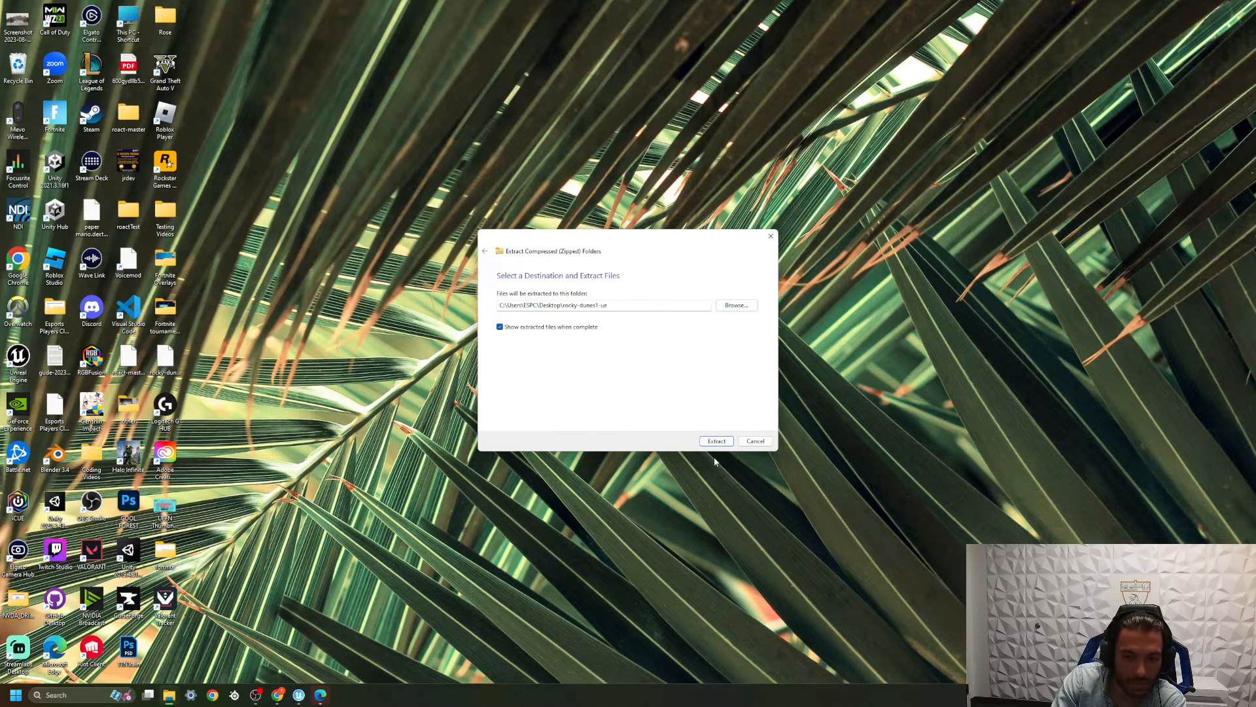
left_click(716, 441)
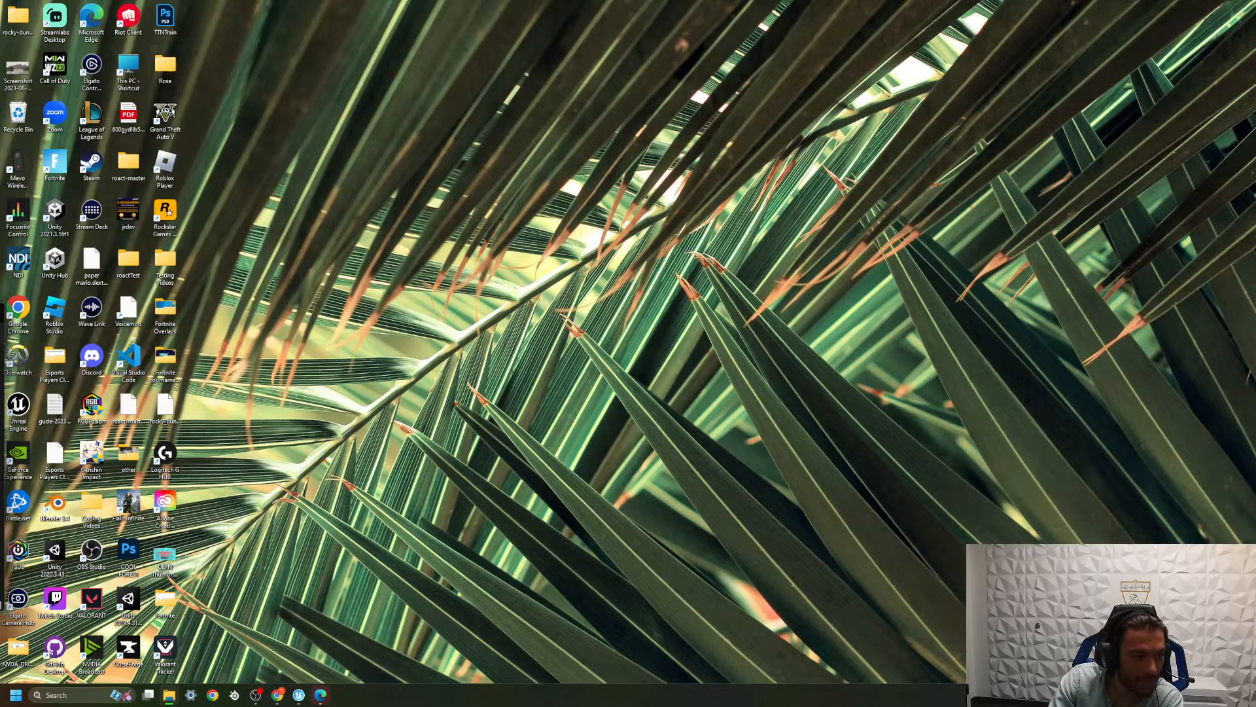
Step: Move the inner rocky-dunes1-ue folder out of the extracted folder onto the desktop and close the folder window
left_click_drag(496, 288, 543, 238)
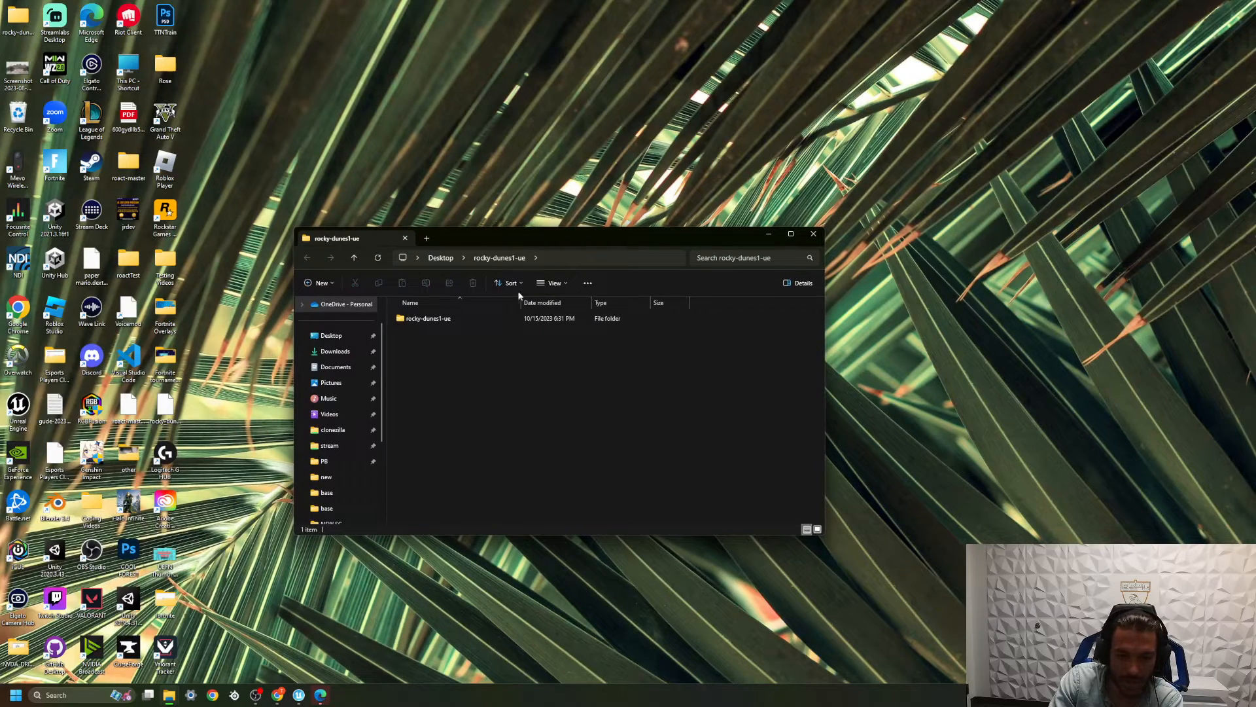
left_click(437, 321)
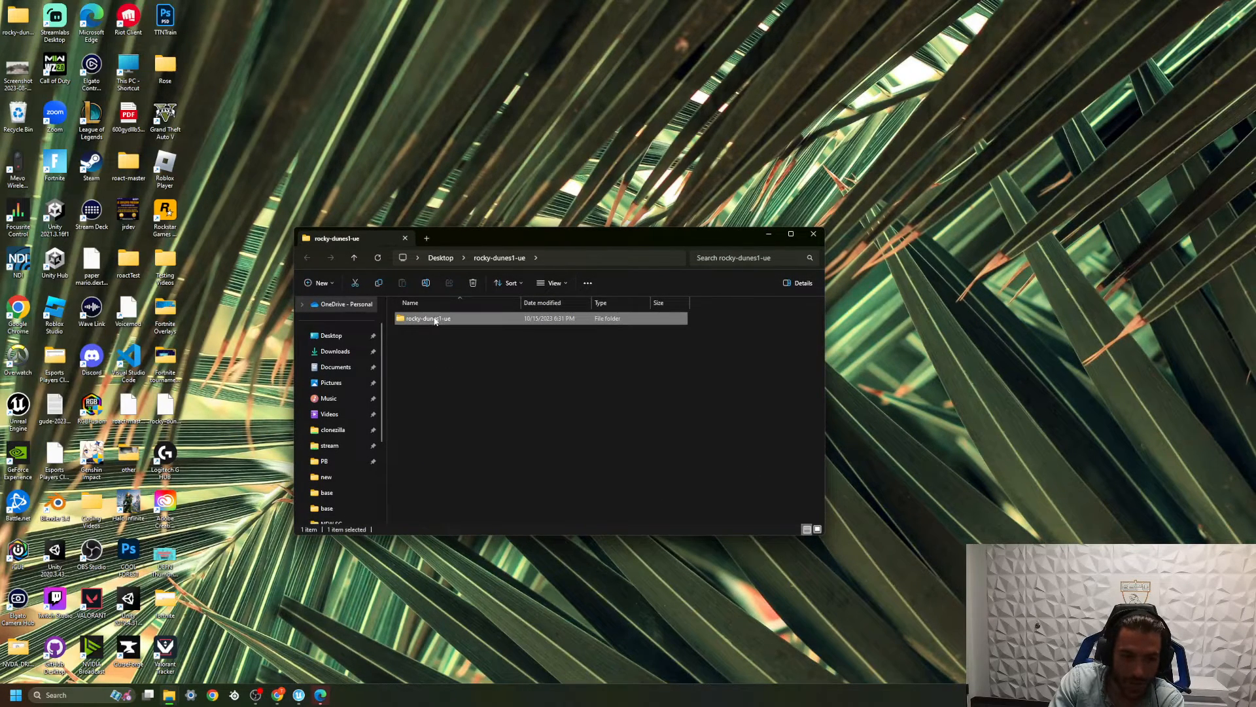
left_click_drag(435, 321, 224, 569)
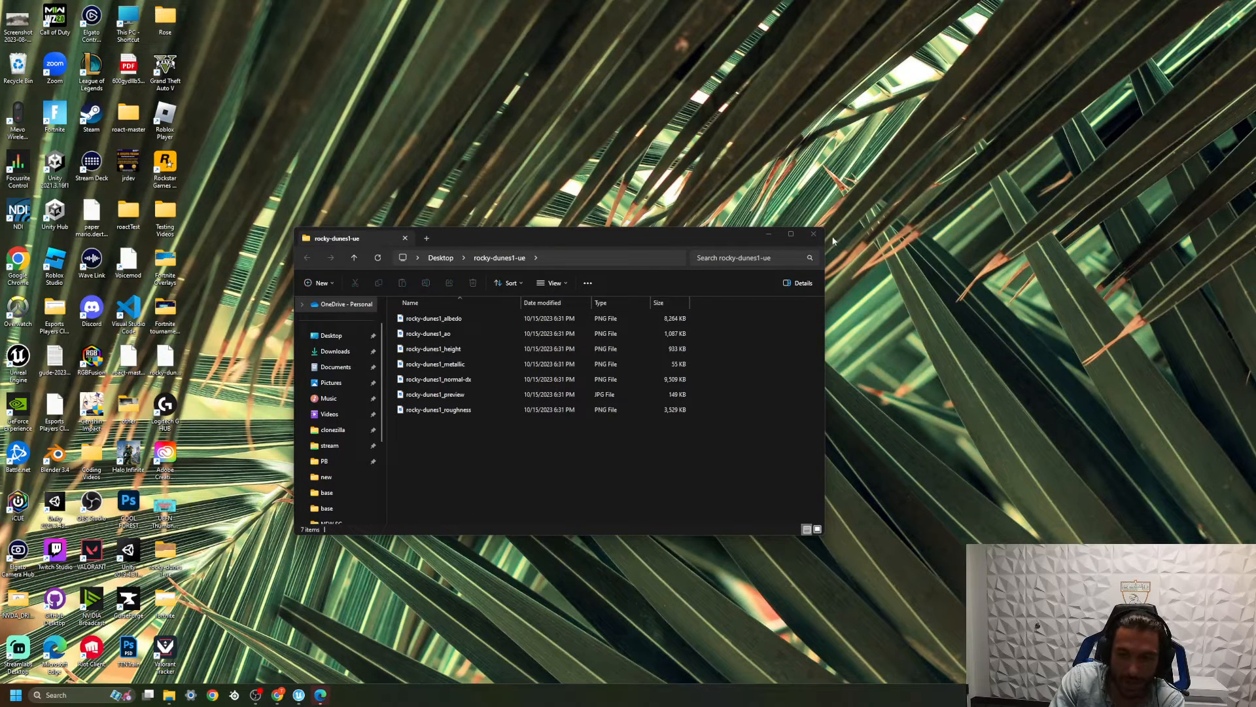
left_click(813, 233)
Step: Switch to Unreal Editor, shrink its window so the desktop icons are reachable, and show the Tutorial Content folder
left_click(298, 697)
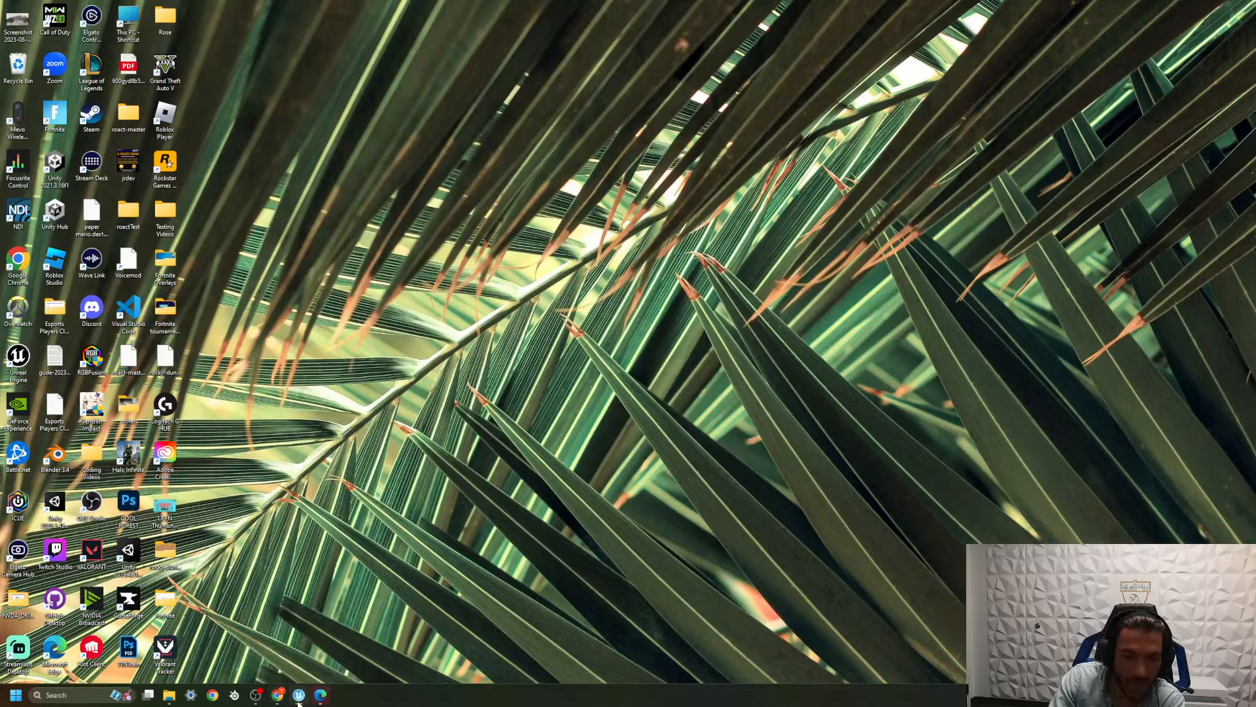
left_click_drag(559, 22, 717, 120)
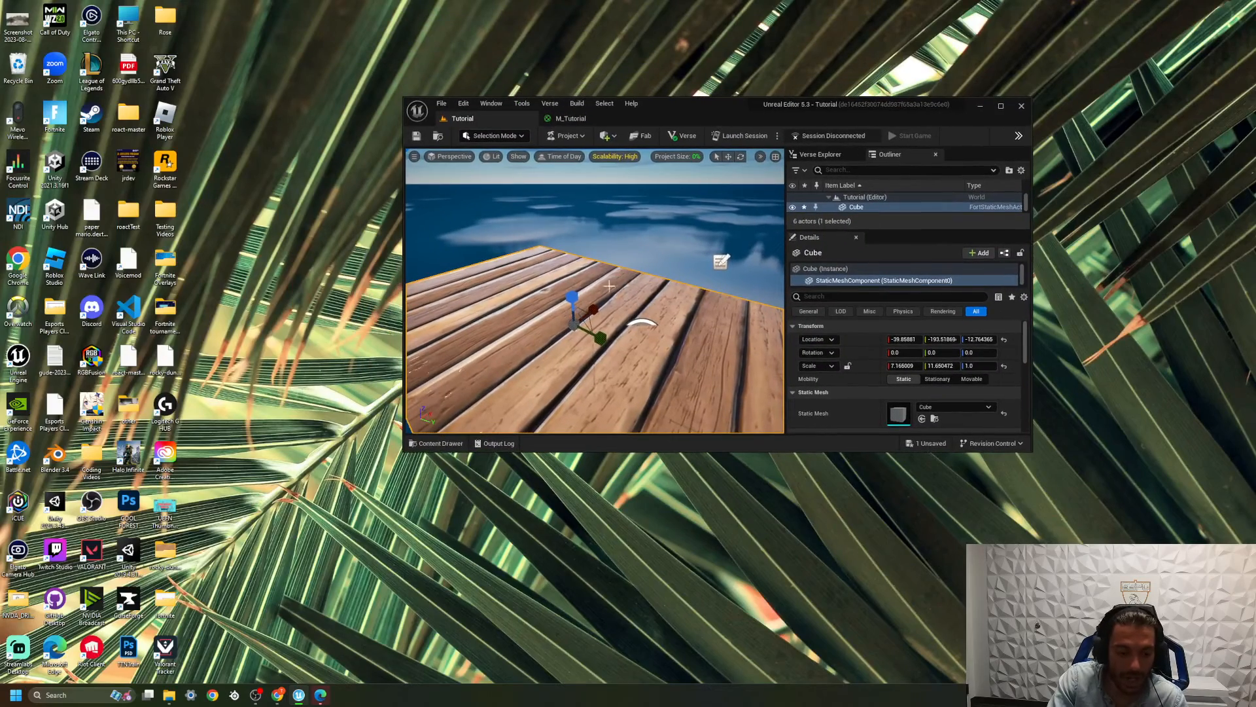
key("ctrl+space")
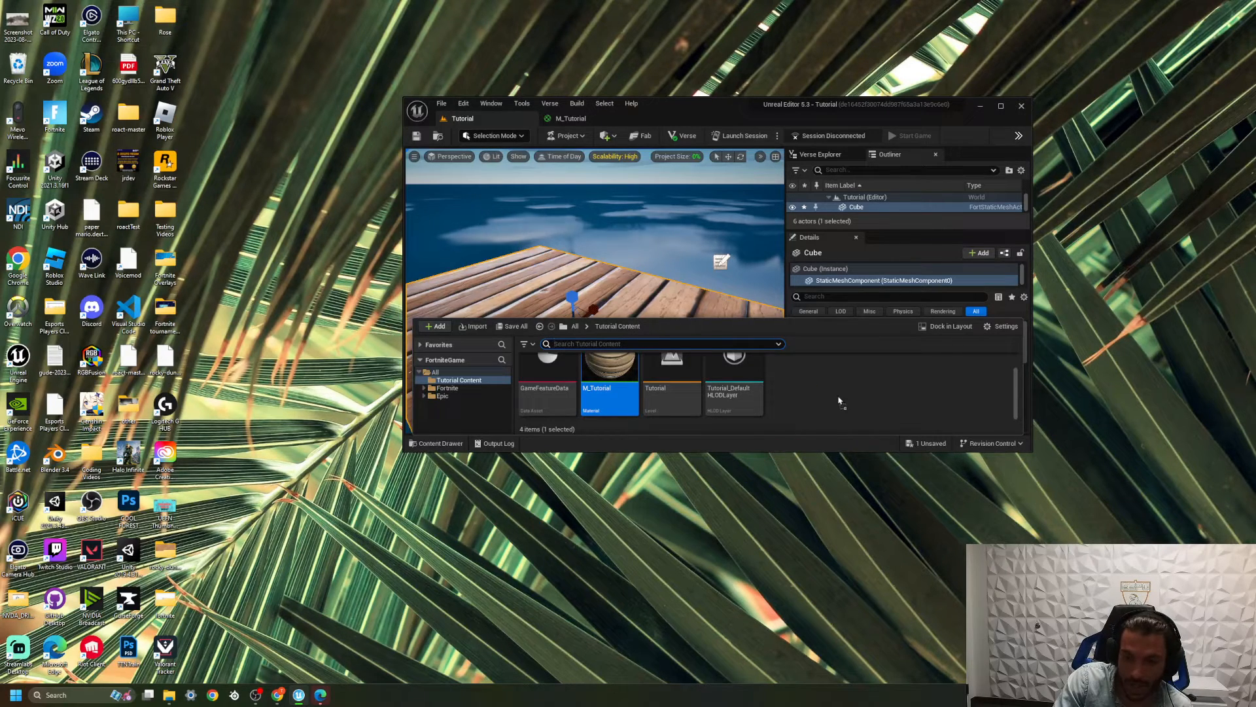
Step: Import all seven rocky-dunes1 images from the desktop's rocky-dunes1-ue folder into Tutorial Content
double_click(168, 568)
left_click(422, 330)
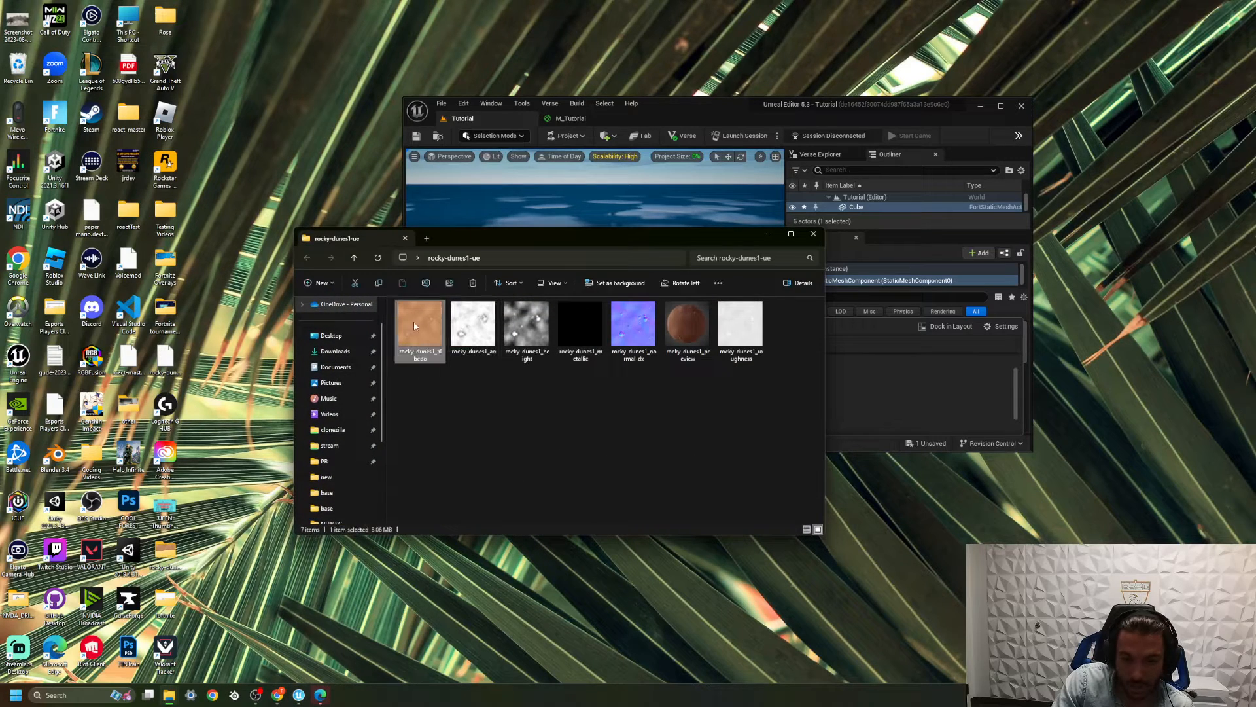
left_click(463, 329, "ctrl")
left_click(510, 333, "ctrl")
left_click(580, 326, "ctrl")
left_click(632, 325, "ctrl")
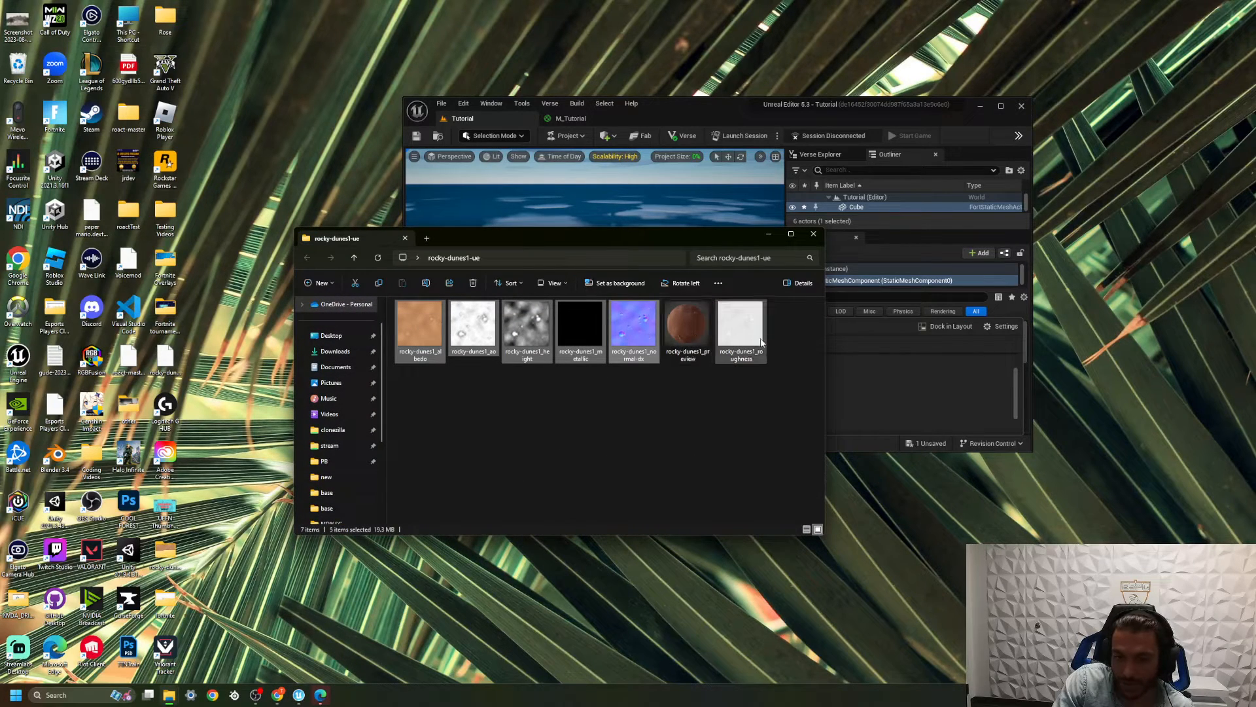
left_click(752, 349, "ctrl+shift")
left_click_drag(416, 323, 920, 417)
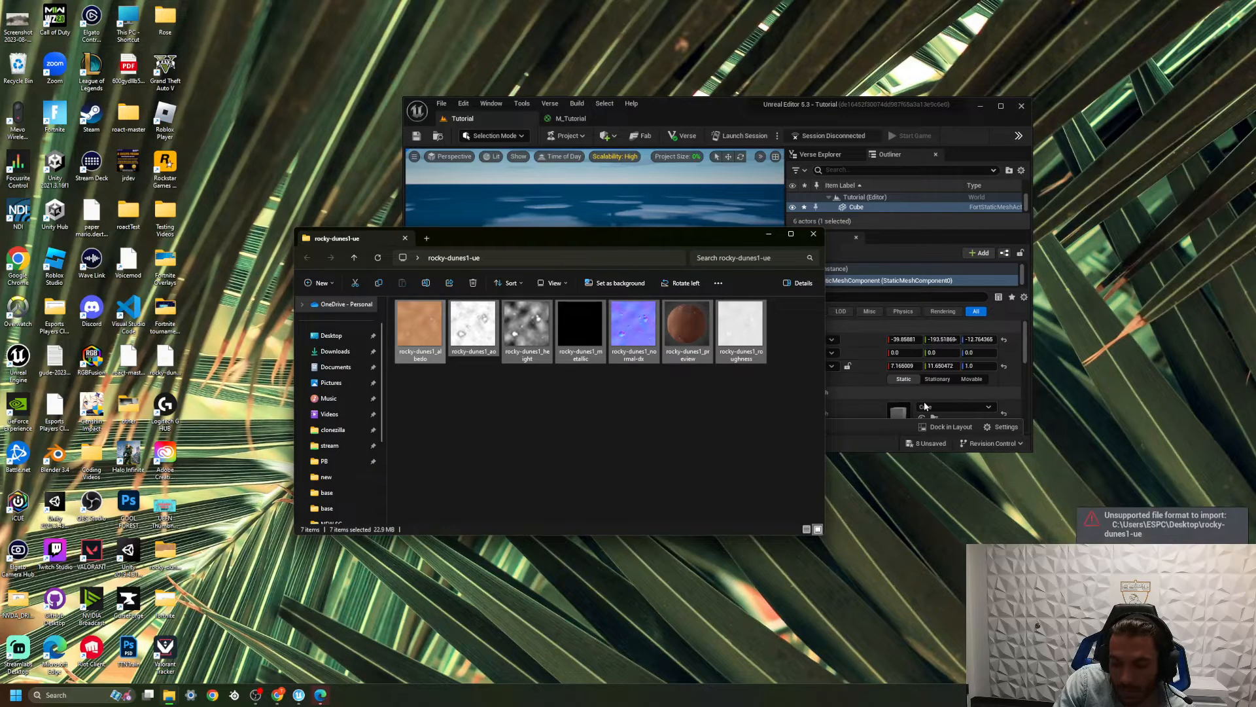
Step: Minimize the folder window, maximize Unreal Editor and show the imported textures in Tutorial Content
left_click(768, 234)
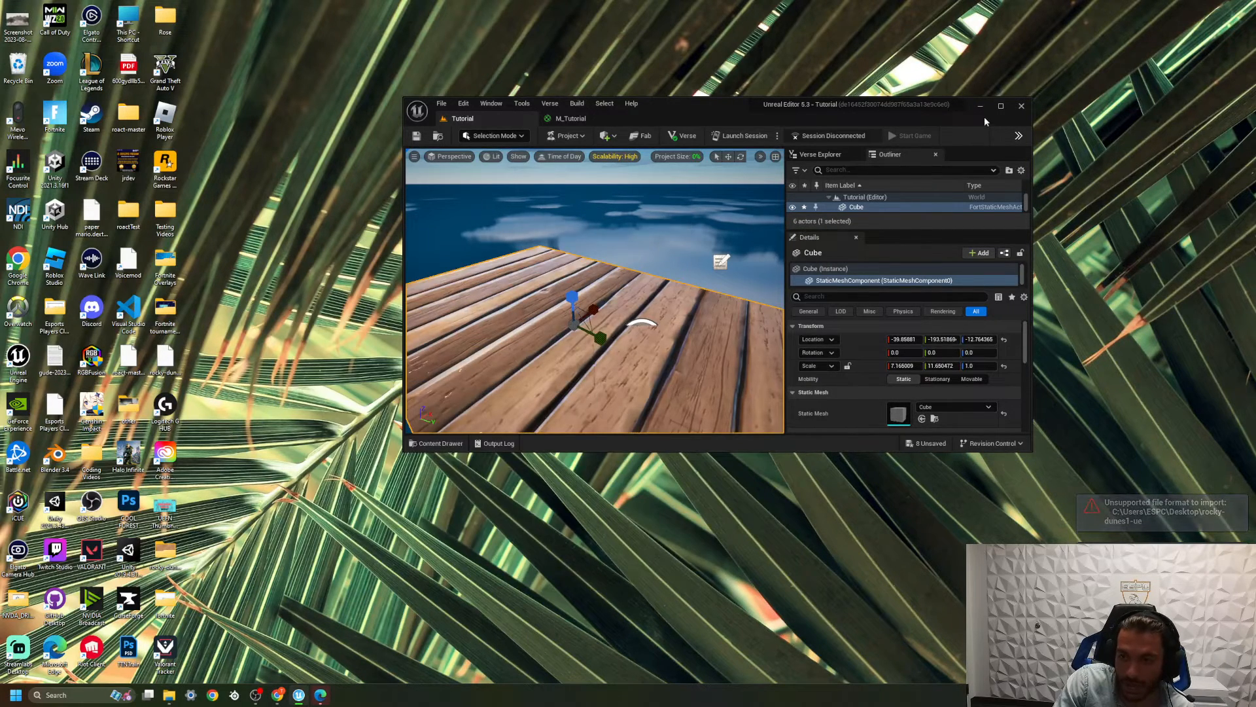
key("super+Up")
key("ctrl+space")
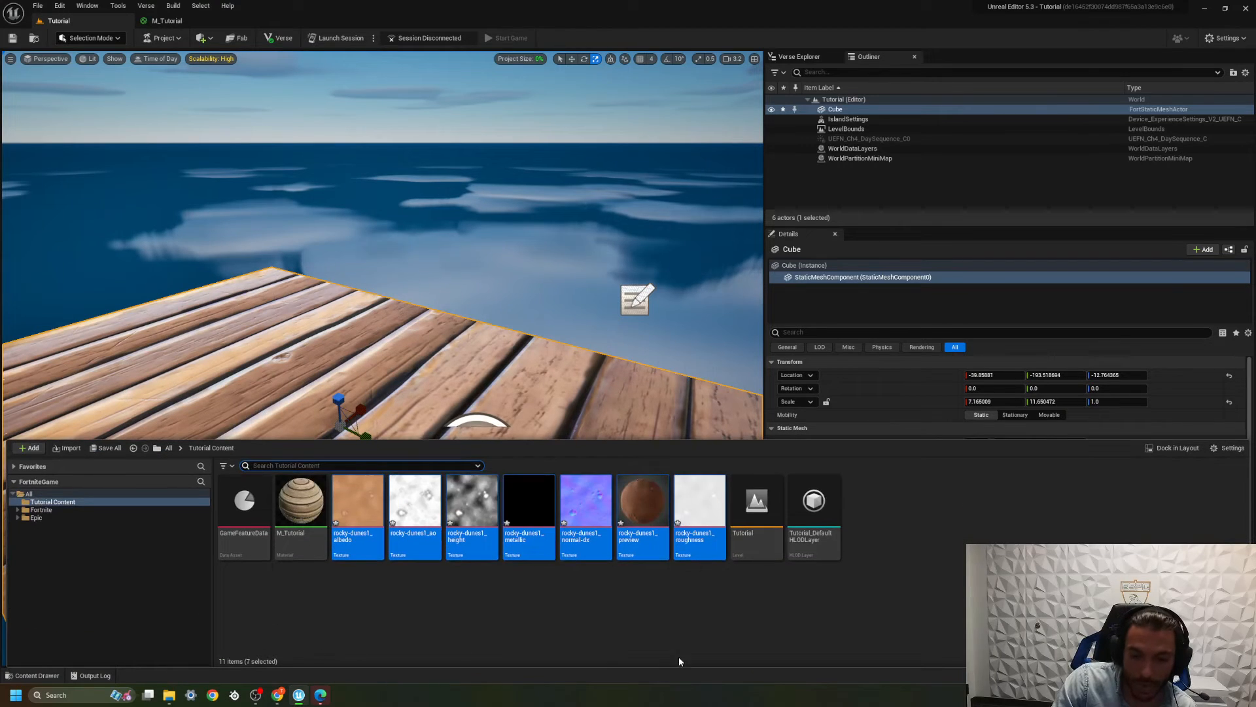
left_click(700, 520)
left_click(577, 553, "shift")
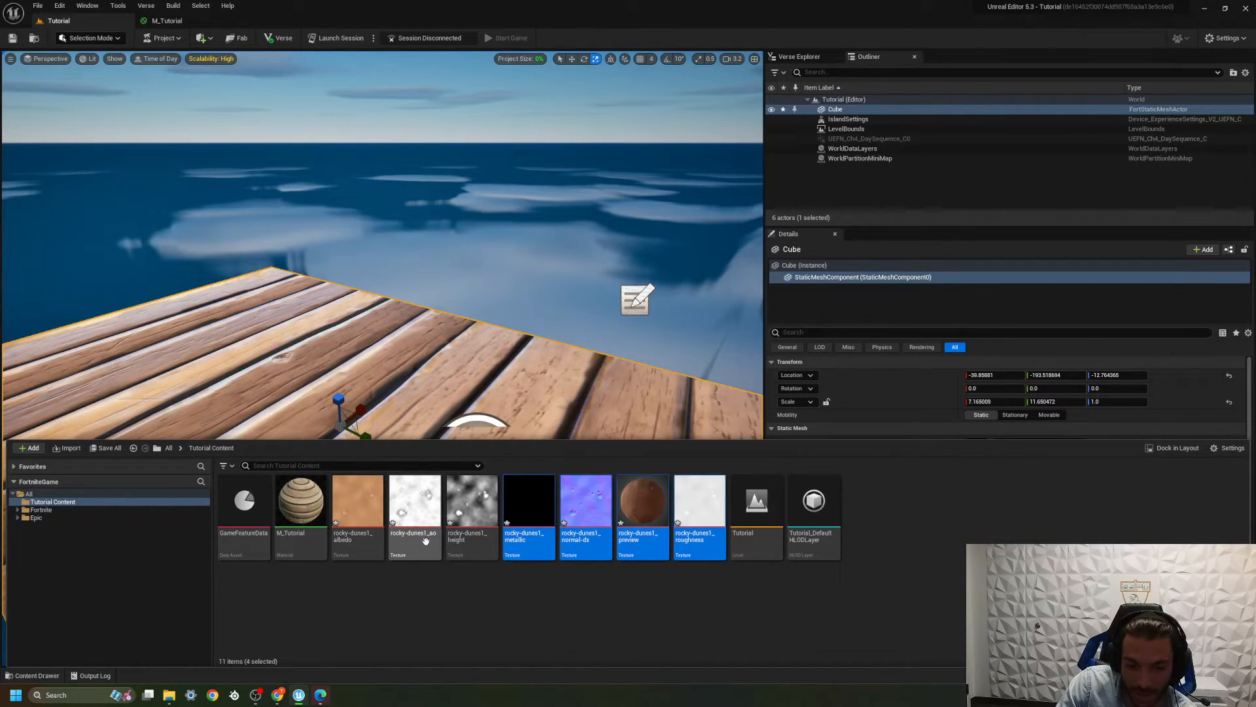
left_click(373, 538, "shift")
right_click(375, 541)
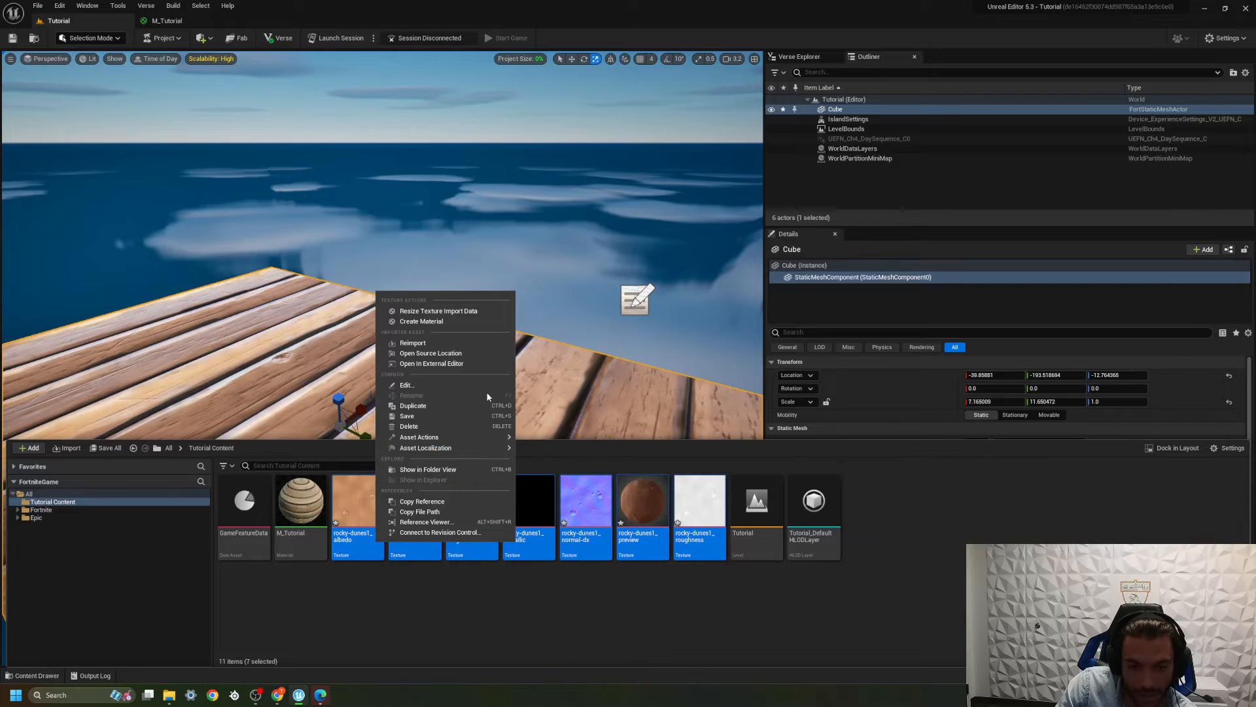
mouse_move(485, 437)
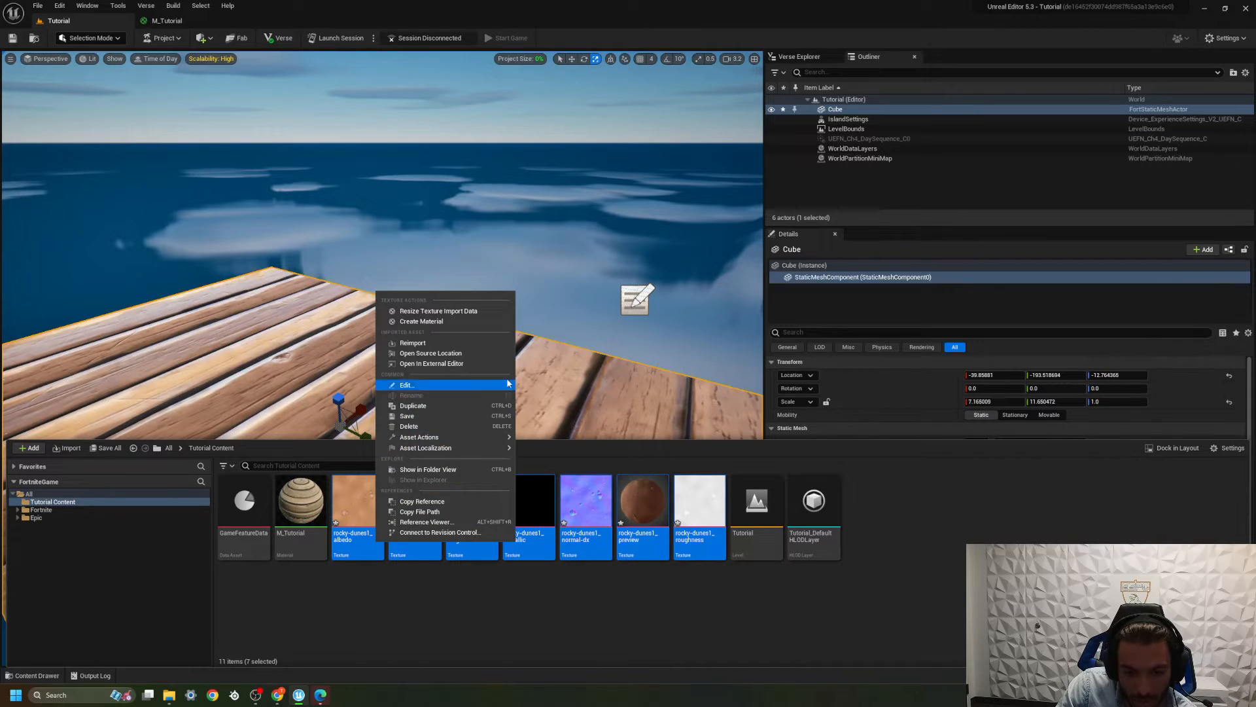
left_click(442, 564)
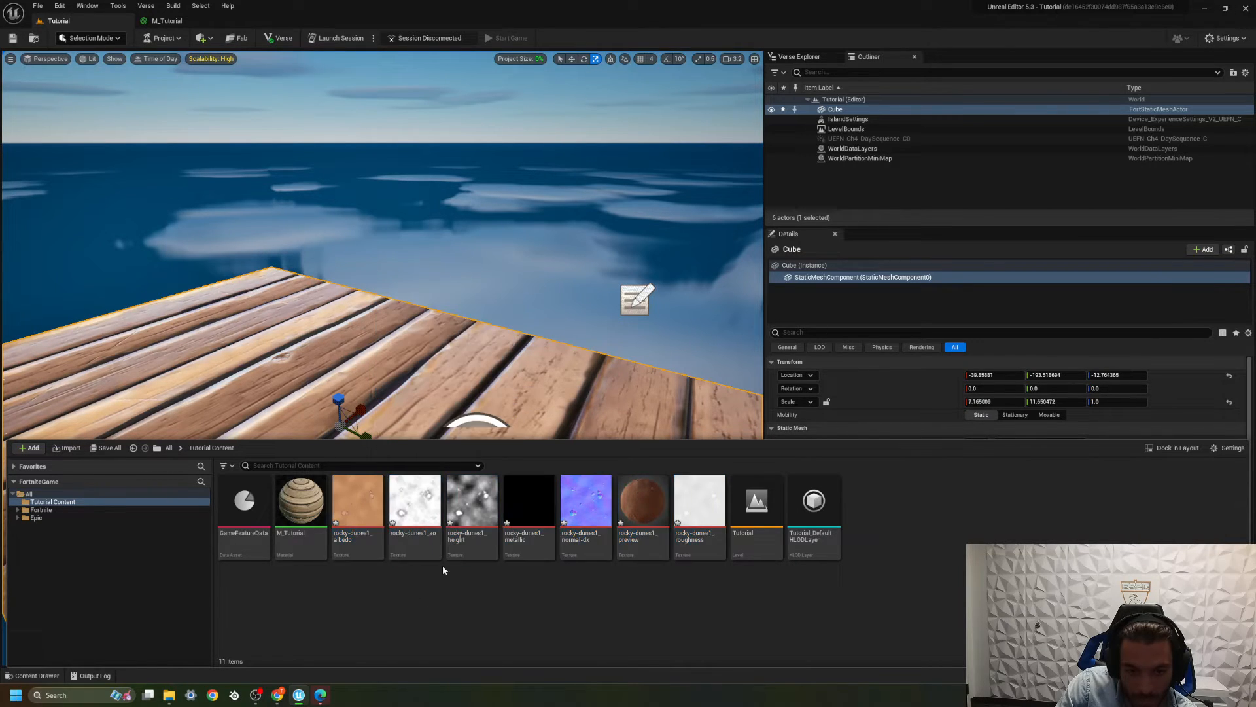
Step: Create a new folder named Rocky_Dune_textures in Tutorial Content
right_click(428, 597)
left_click(470, 369)
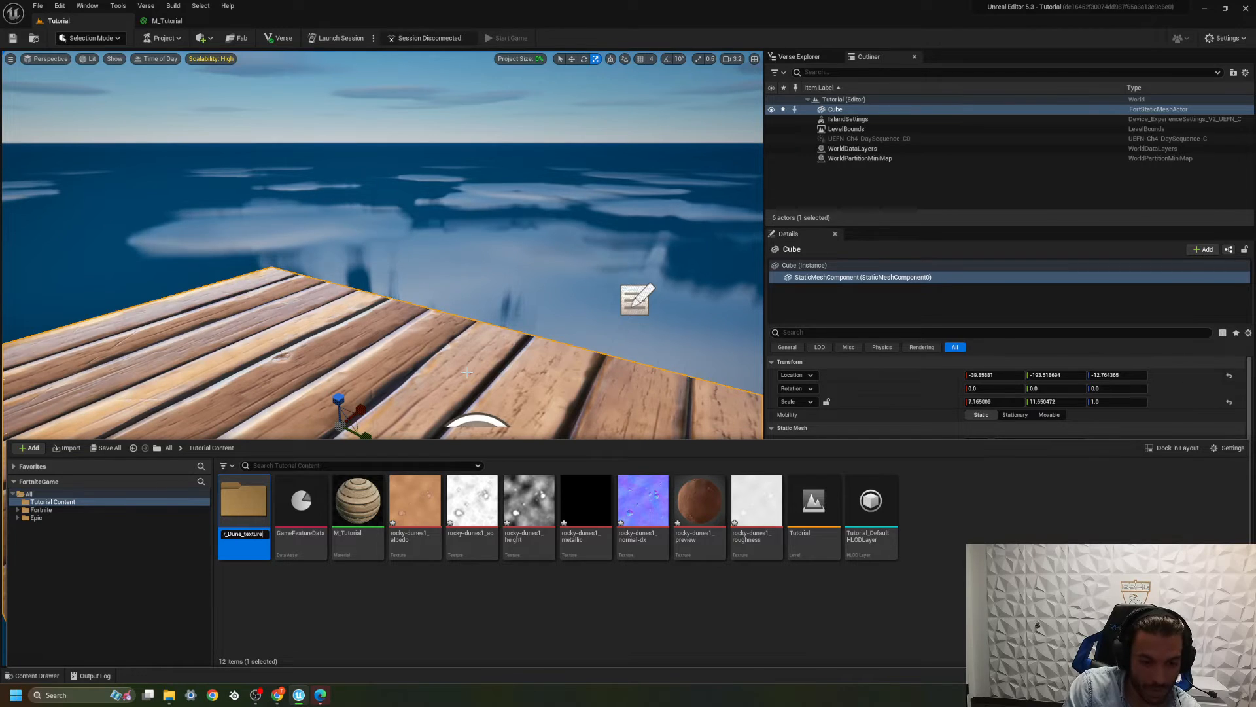
left_click(460, 578)
Step: Move all seven rocky-dunes1 textures into the Rocky_Dune_textures folder and open that folder
left_click(414, 529, "shift")
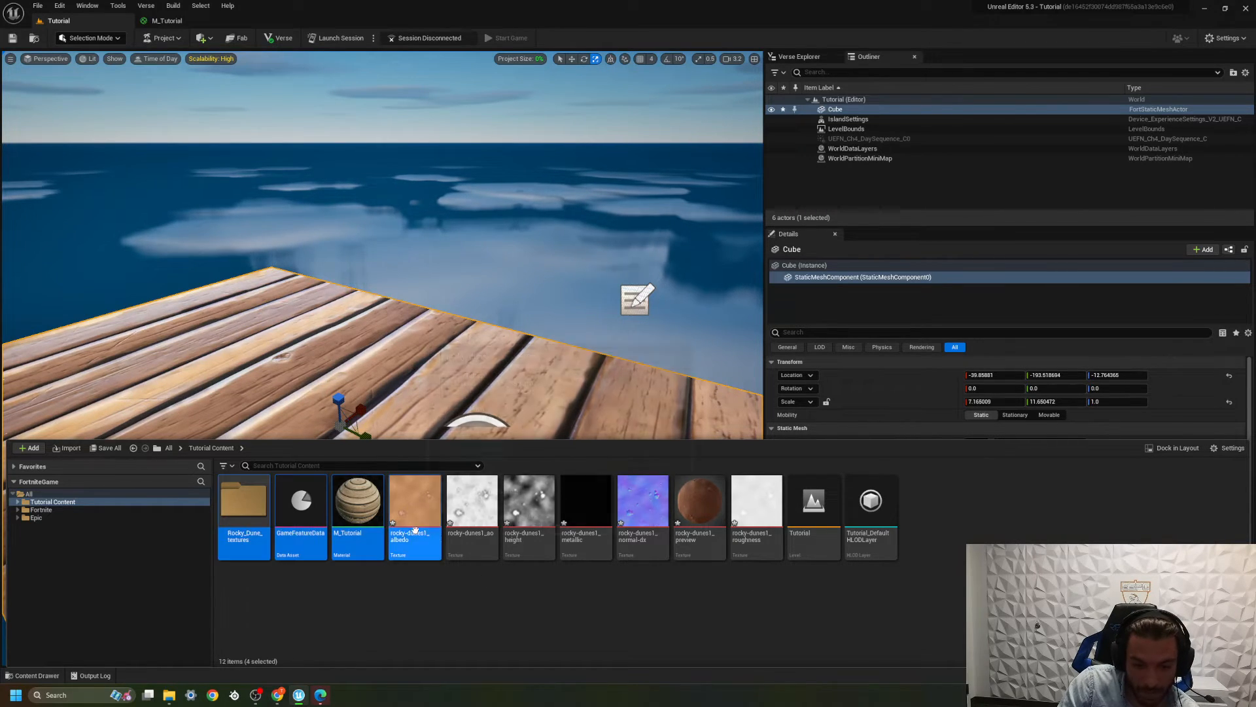
left_click(485, 622)
left_click(410, 519)
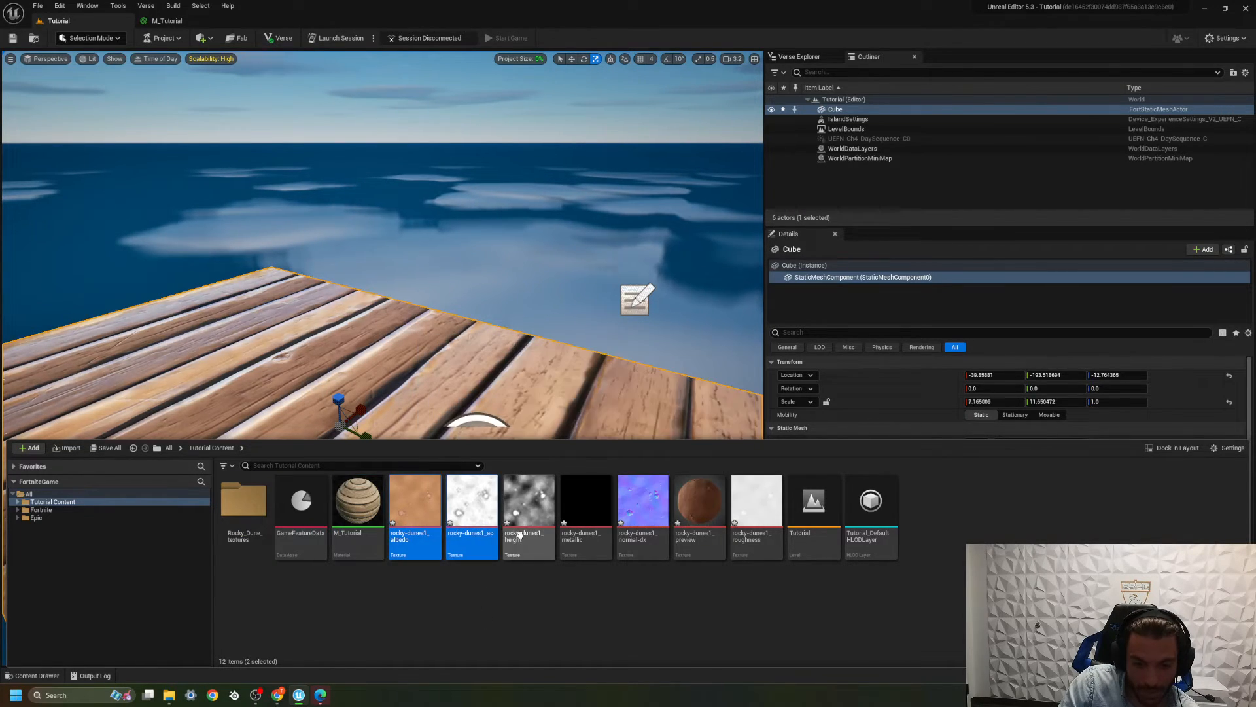
left_click(587, 537, "shift")
left_click_drag(587, 536, 641, 542)
left_click(642, 510, "ctrl")
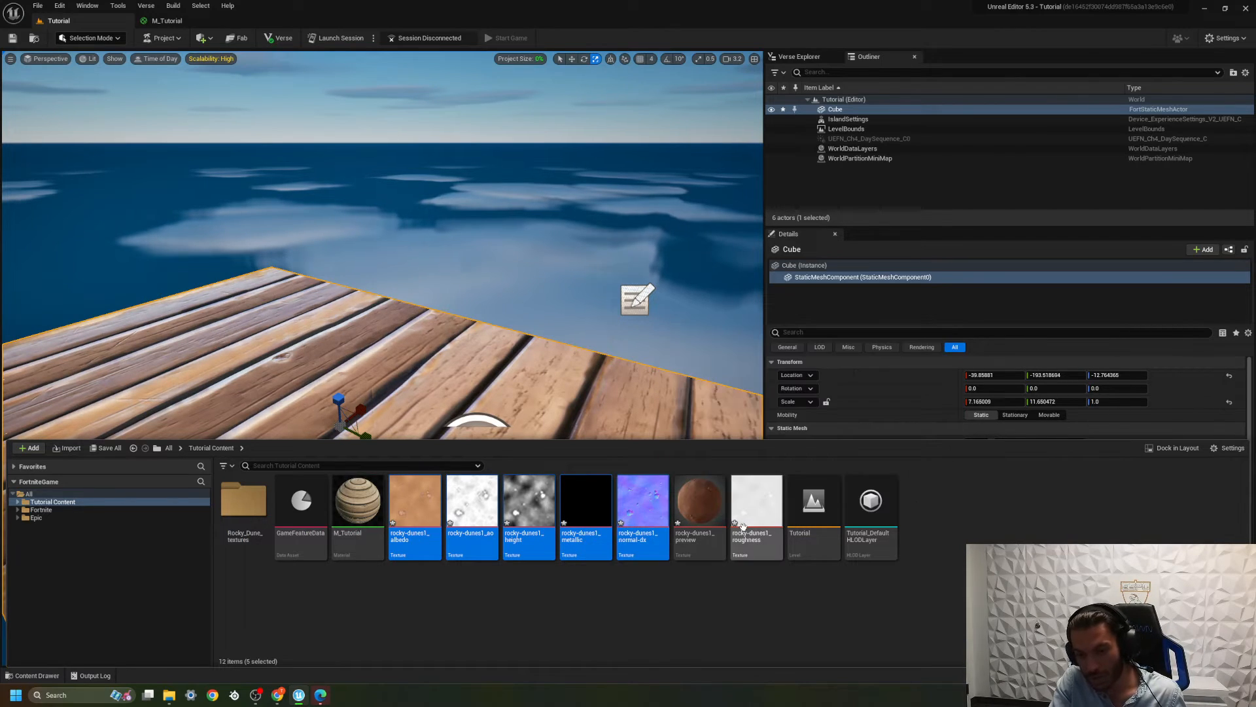
left_click(756, 510, "ctrl")
left_click(715, 499, "ctrl")
left_click_drag(715, 498, 253, 515)
left_click(284, 526)
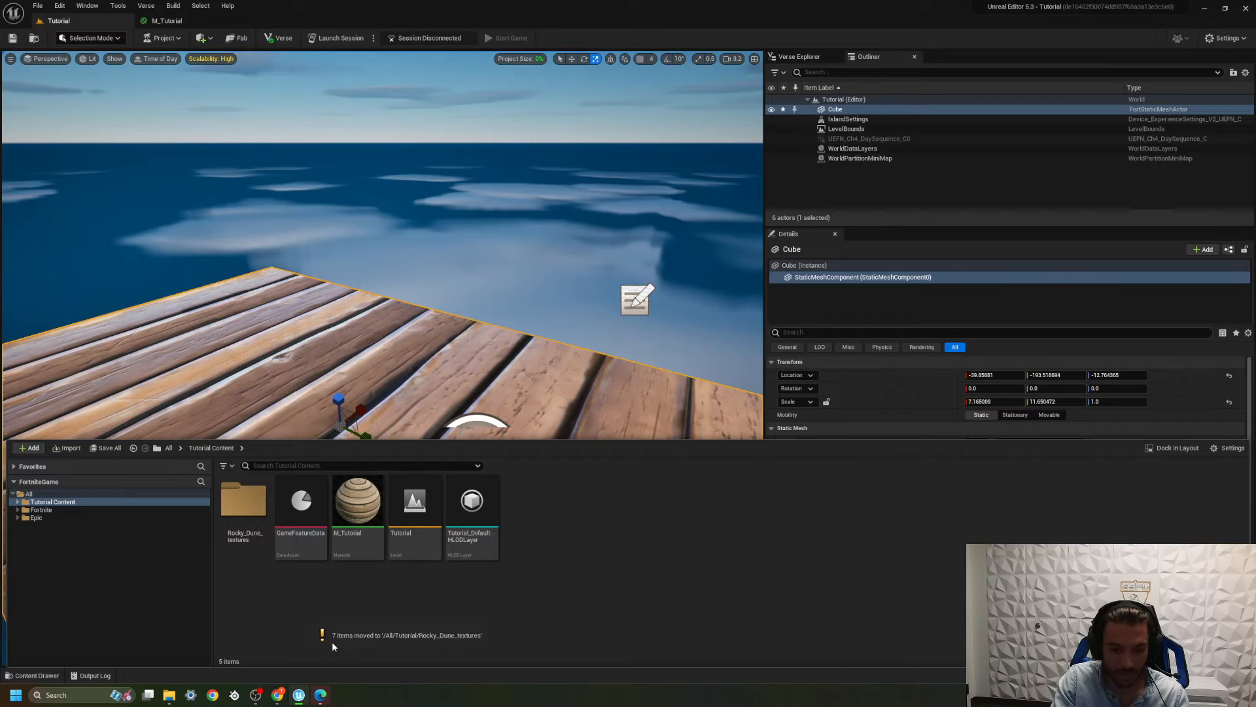
double_click(244, 502)
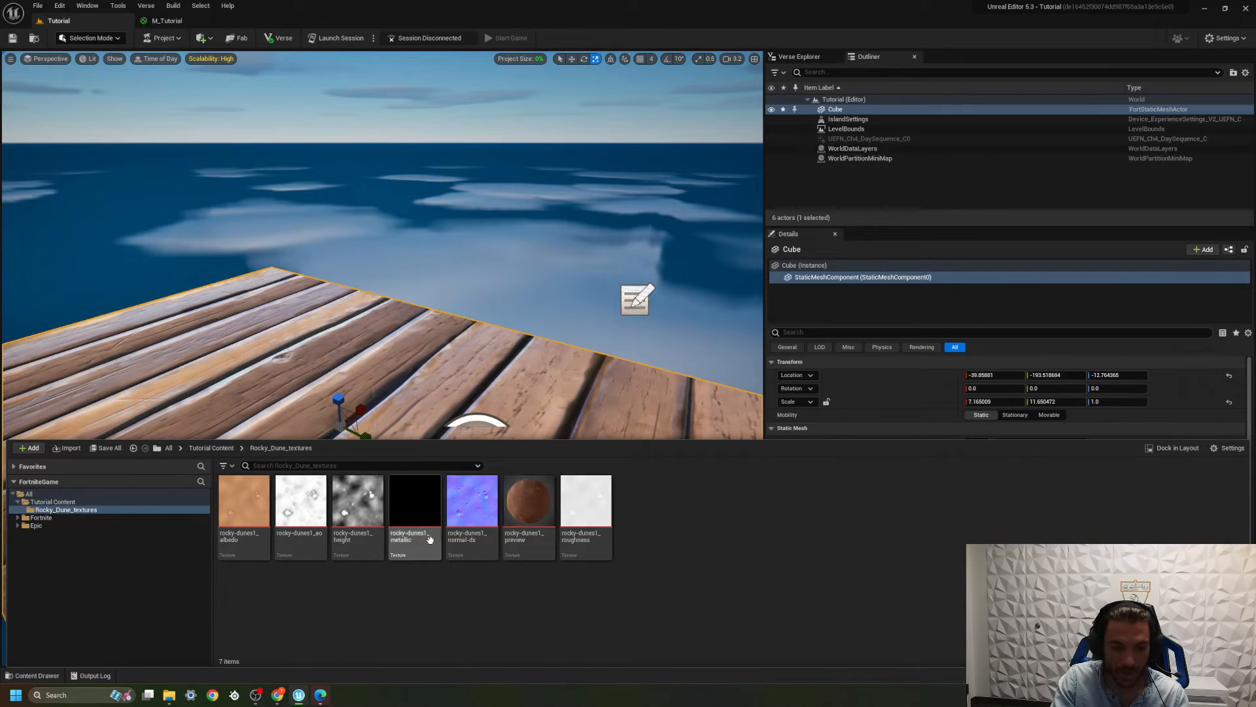
Step: Create a new material named M_RockyDunes in the Tutorial Content folder
left_click(211, 448)
right_click(522, 541)
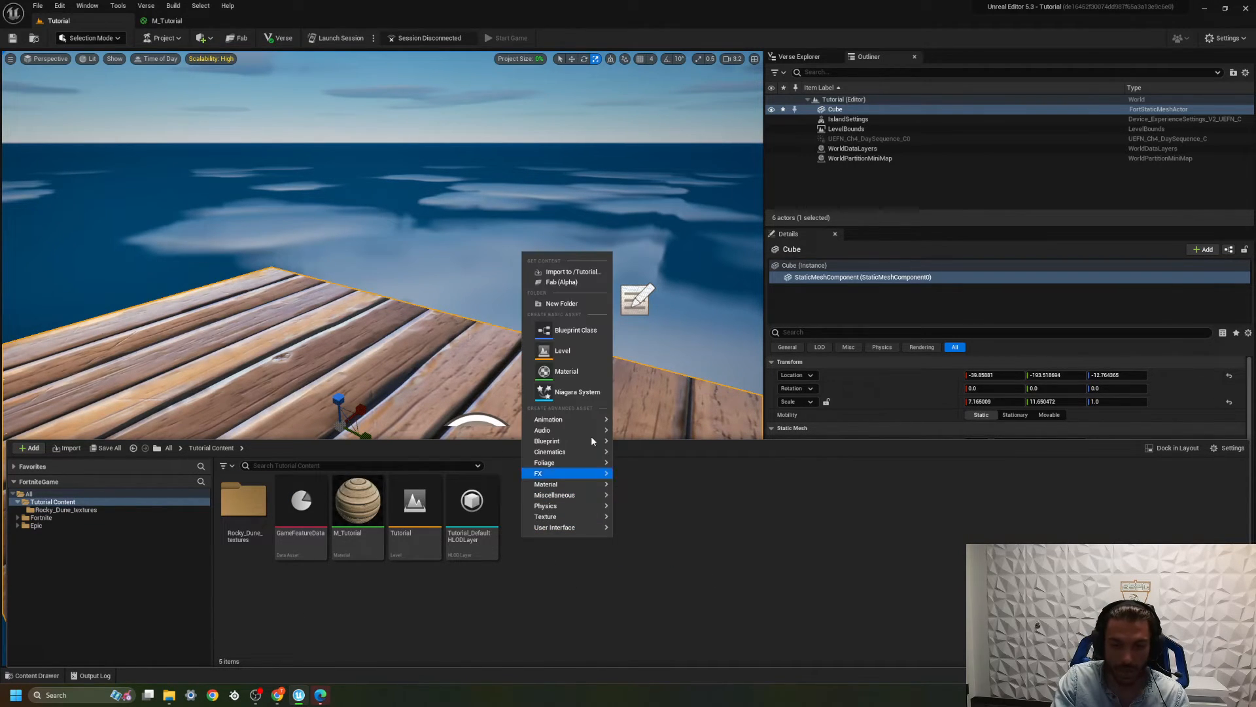
left_click(585, 368)
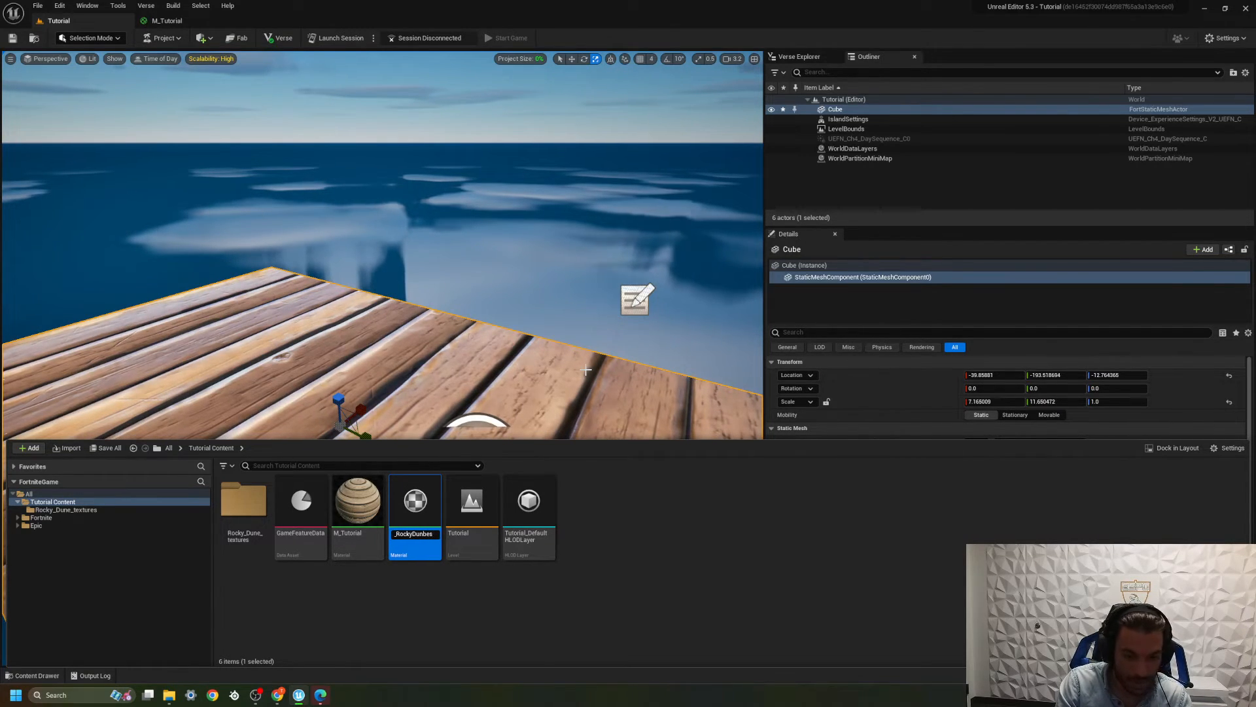
type("M_RockyDunes")
key("Return")
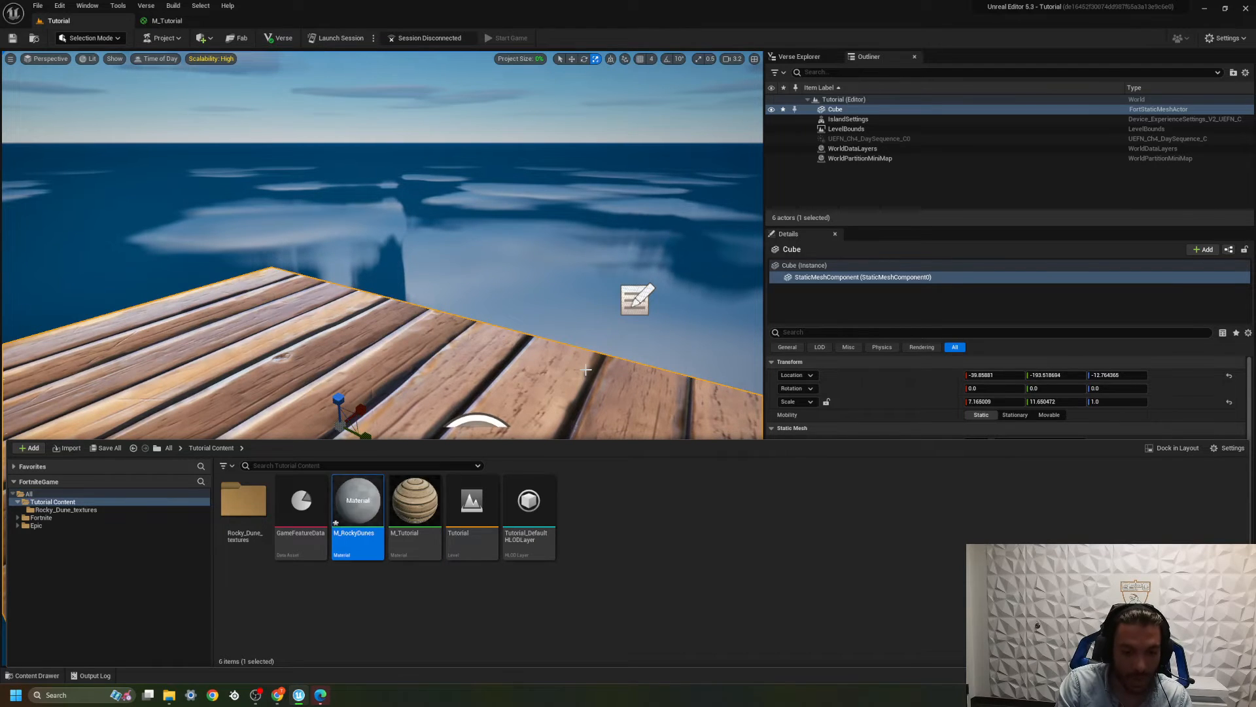
Step: Open the M_RockyDunes material for editing and close the M_Tutorial material editor
double_click(357, 509)
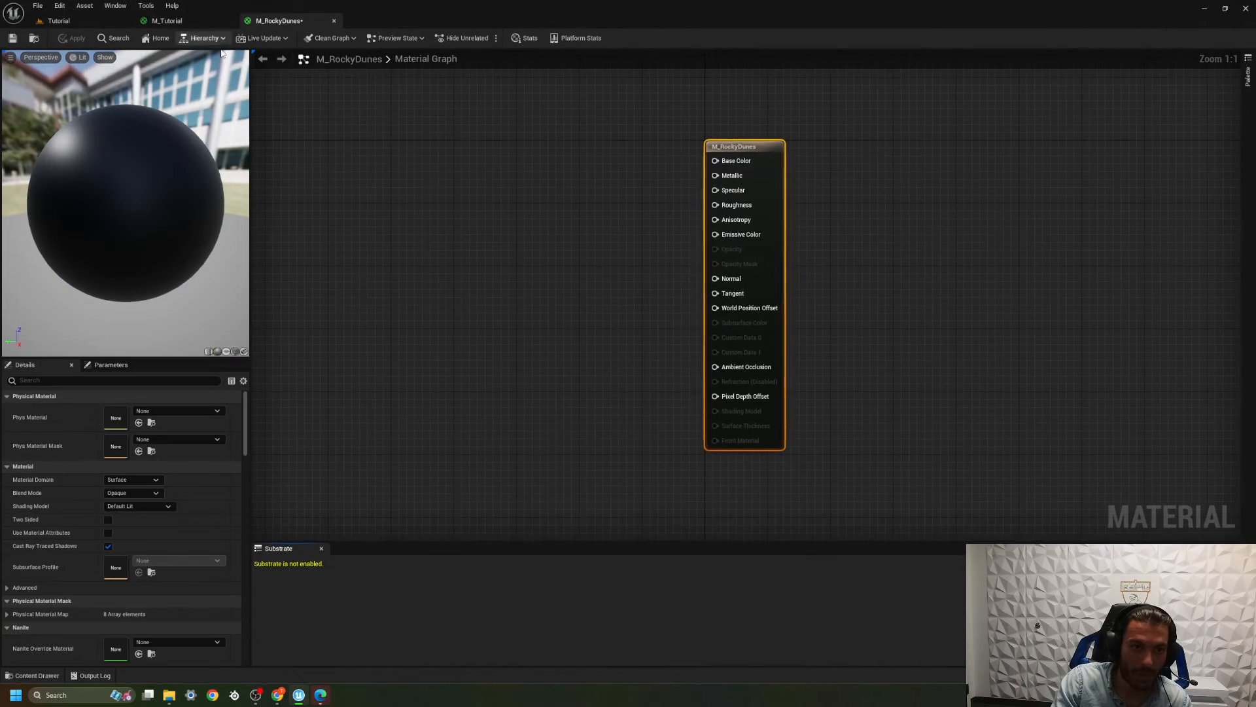
left_click(196, 20)
left_click(230, 20)
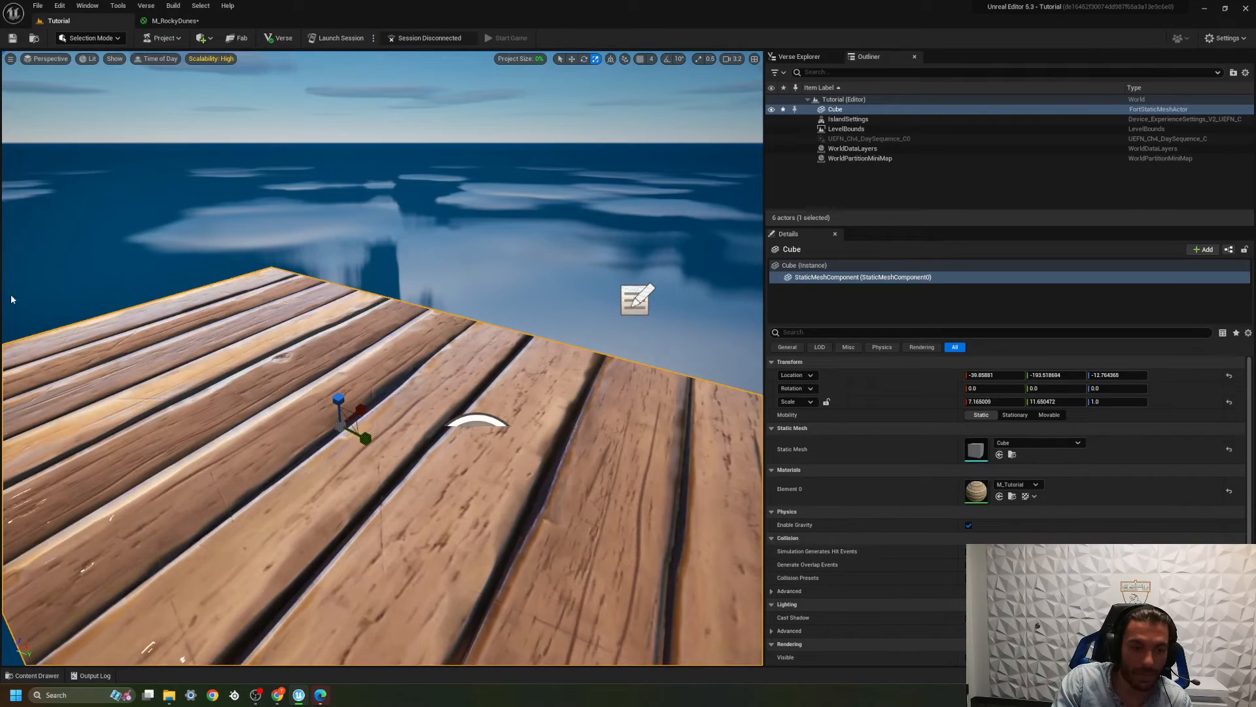
left_click(175, 21)
Step: Add all rocky-dunes1 textures except the preview from Rocky_Dune_textures to the M_RockyDunes material graph
key("ctrl+space")
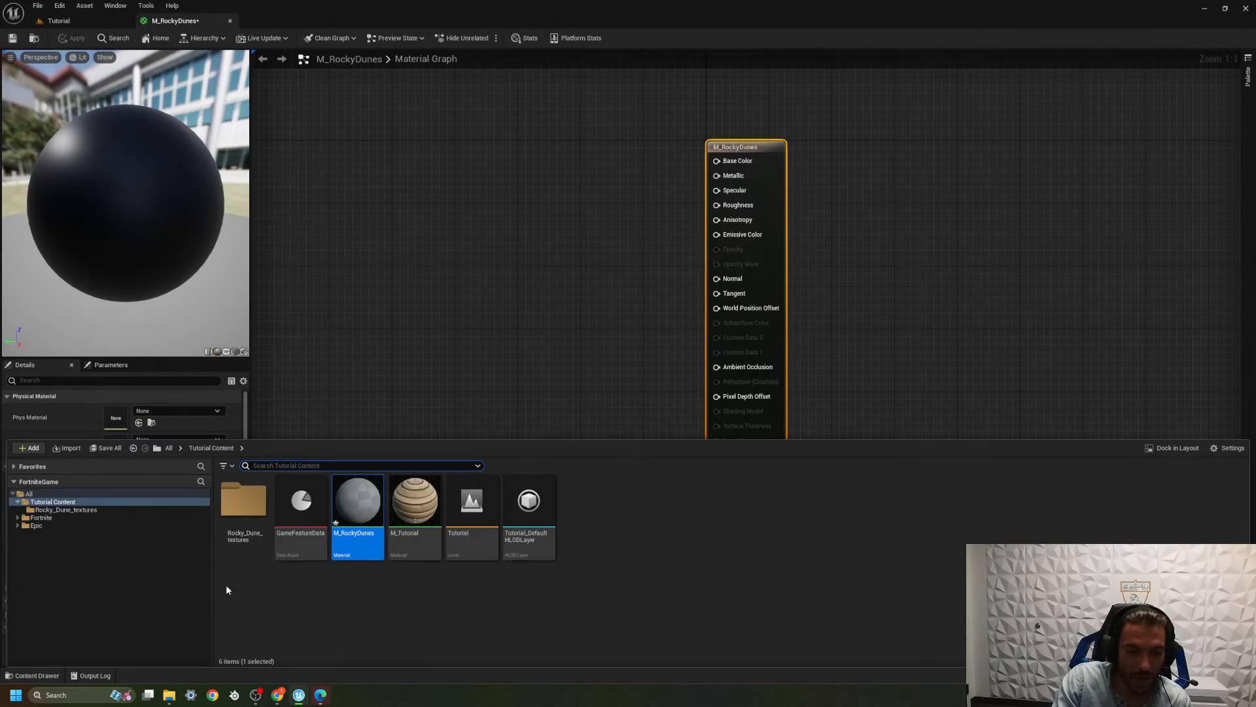
left_click(246, 517)
double_click(247, 526)
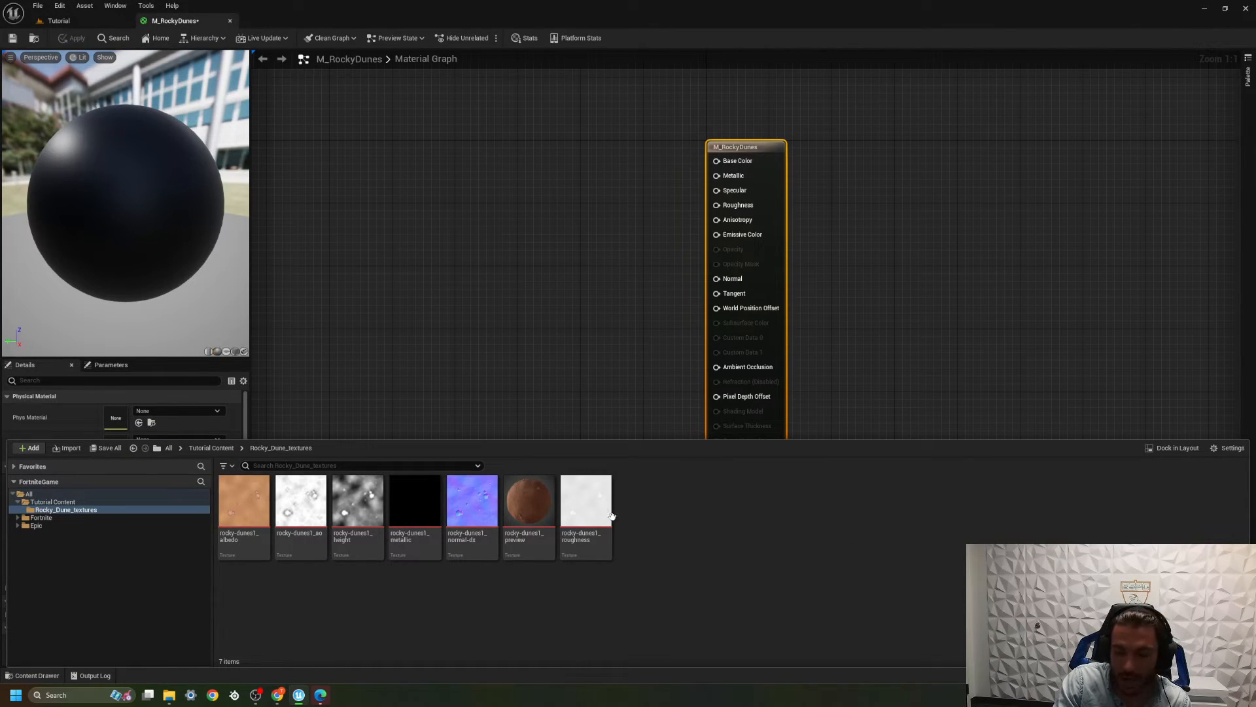
left_click(471, 504, "ctrl")
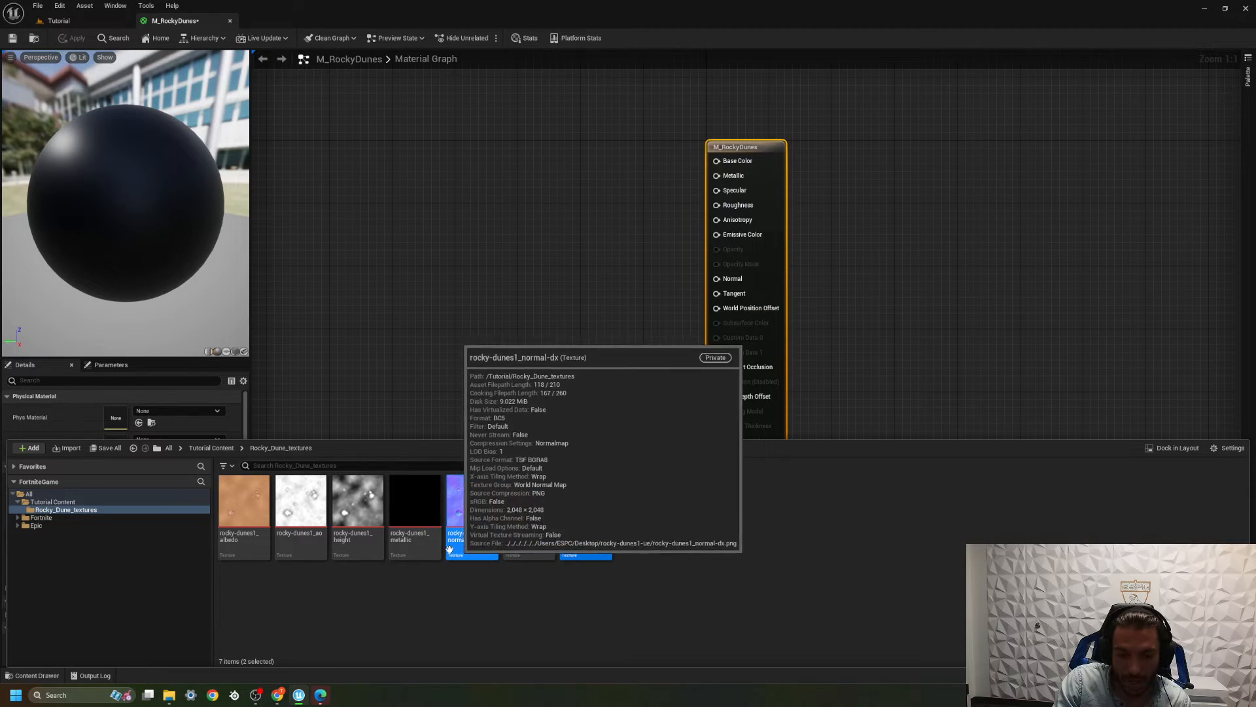
left_click(358, 504, "ctrl")
left_click(415, 504, "ctrl")
left_click(301, 503, "ctrl")
left_click(244, 504, "ctrl")
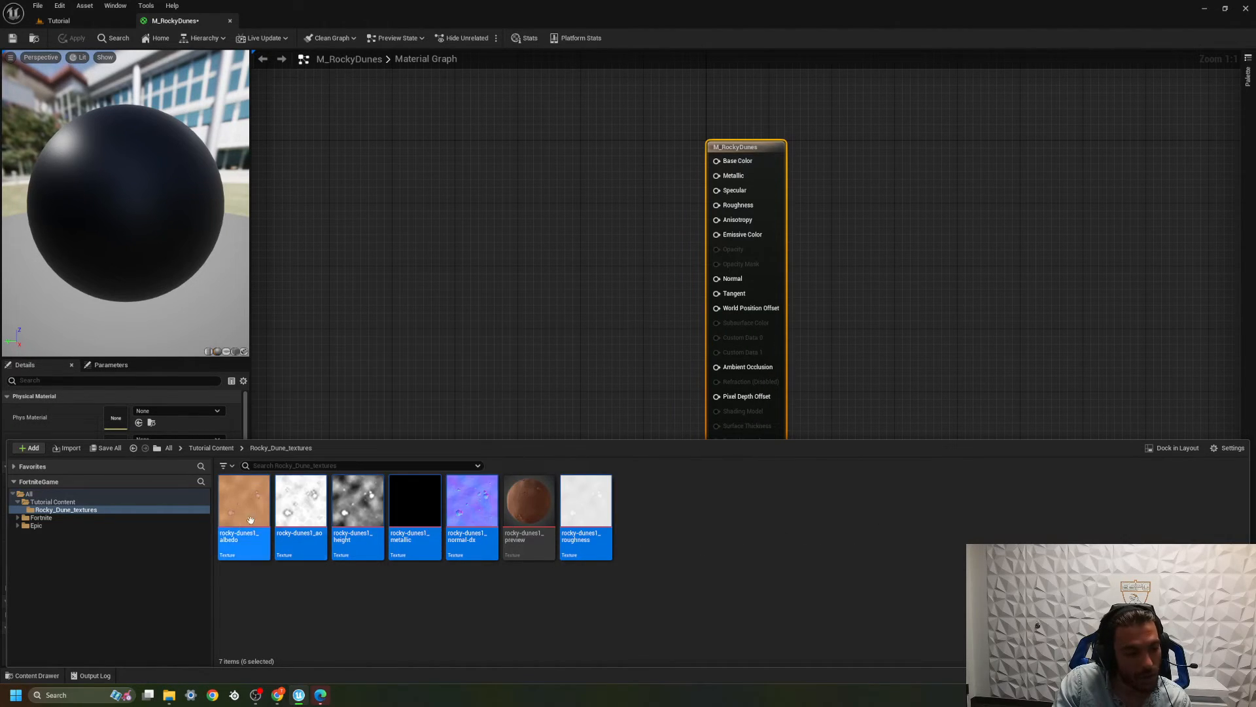
left_click_drag(415, 507, 464, 94)
Step: Spread the overlapping texture sample nodes apart in the graph, with the albedo sample nearest the material's Base Color input
left_click_drag(522, 235, 397, 337)
left_click_drag(558, 260, 312, 227)
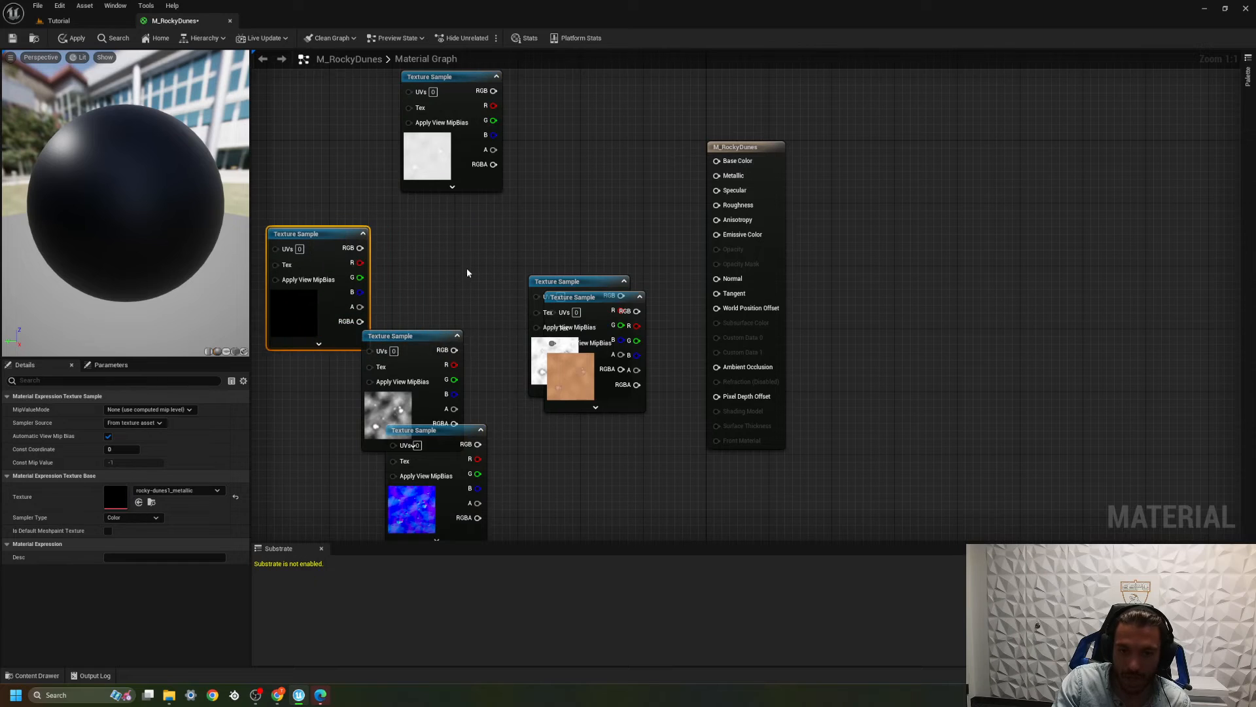
left_click_drag(563, 280, 405, 210)
left_click_drag(602, 297, 556, 110)
scroll(618, 328, "down", 2)
right_click_drag(604, 357, 707, 499)
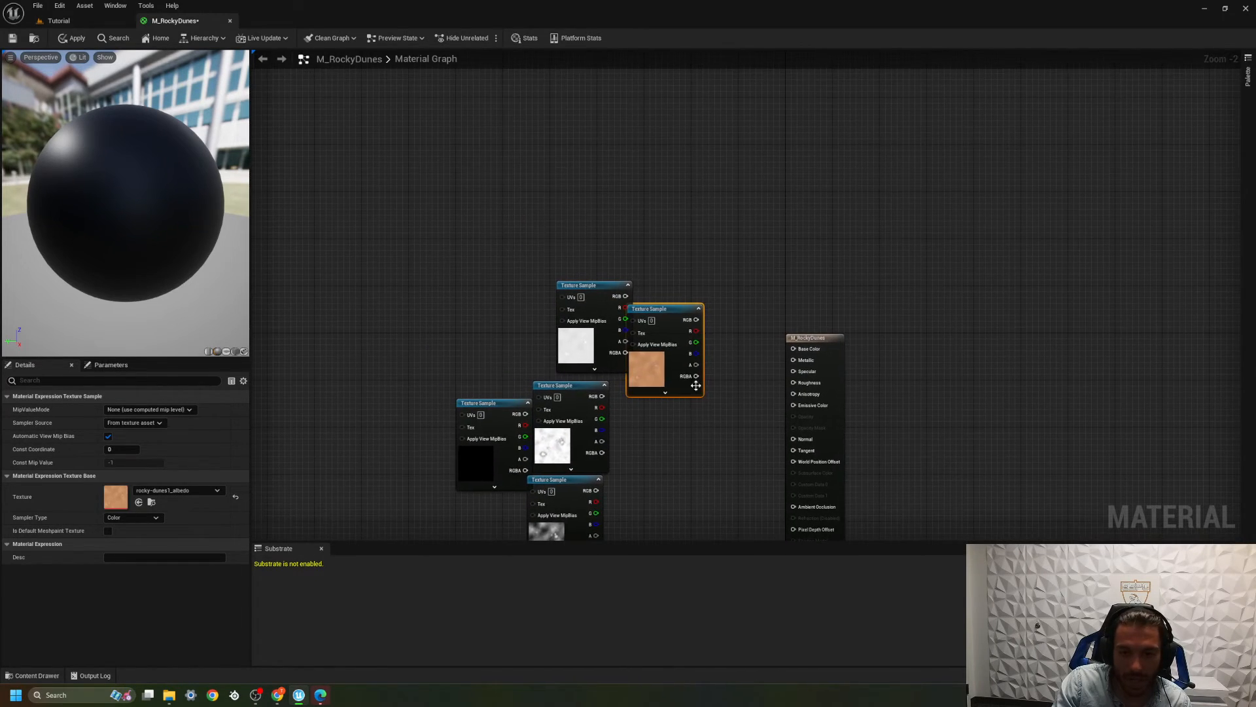
left_click_drag(556, 289, 378, 450)
right_click_drag(438, 356, 348, 195)
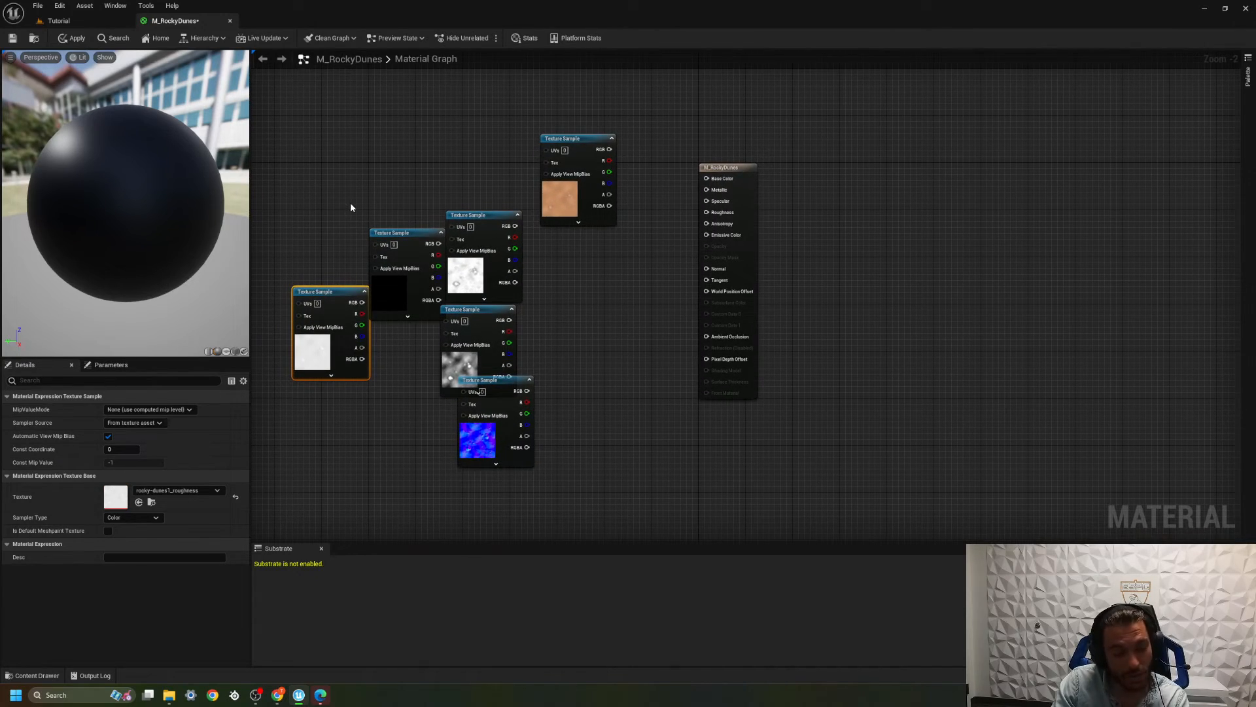
Step: Separate the height and normal texture samples and delete the rocky-dunes1_height node from the graph
left_click(503, 378)
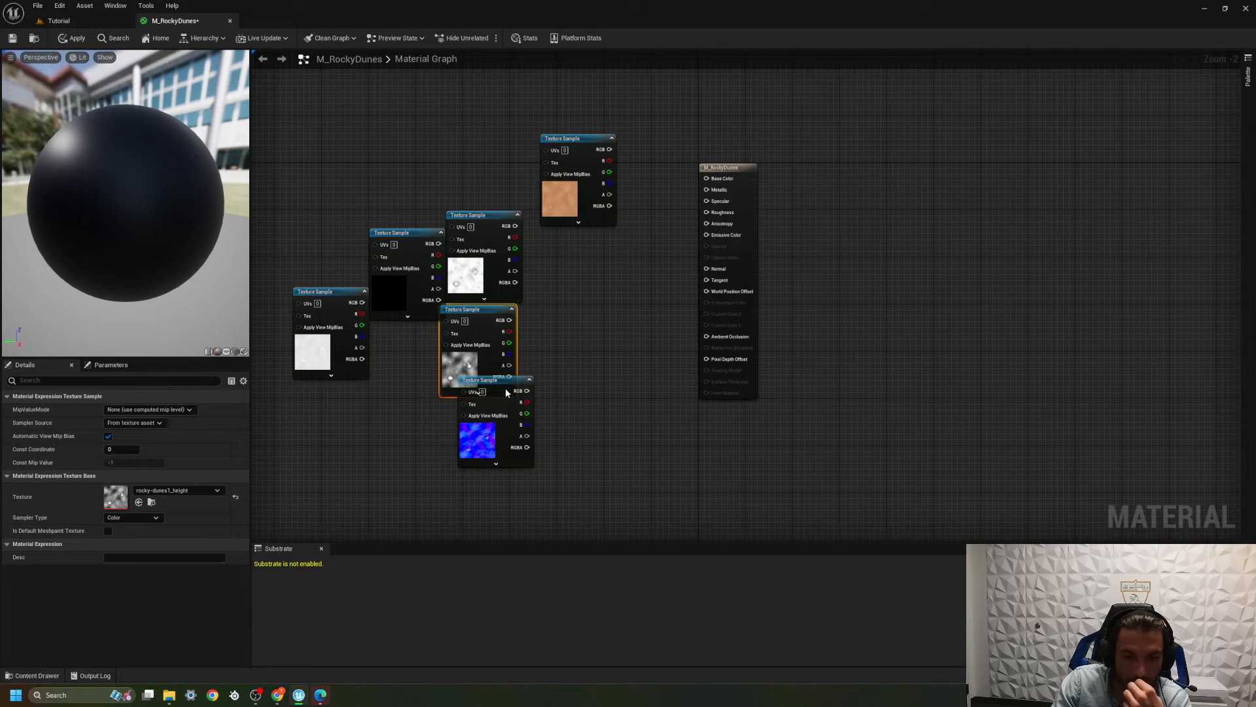
left_click_drag(506, 392, 568, 350)
left_click(497, 387)
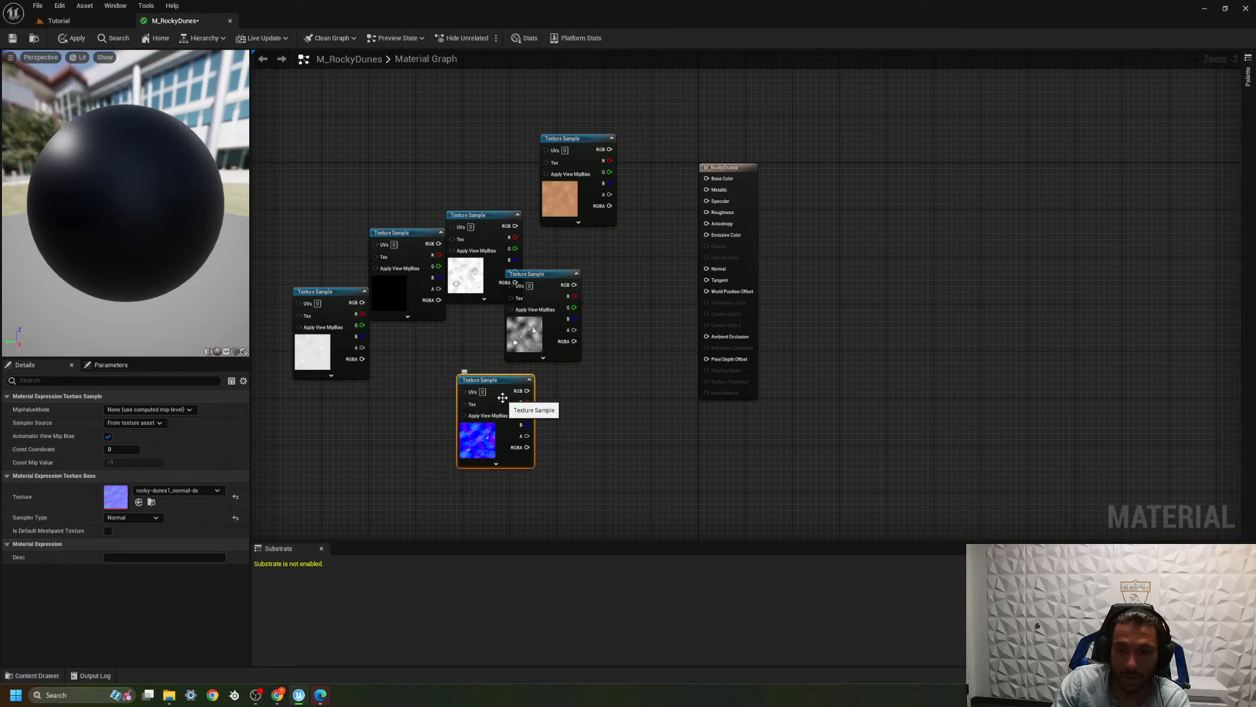
left_click_drag(500, 392, 569, 367)
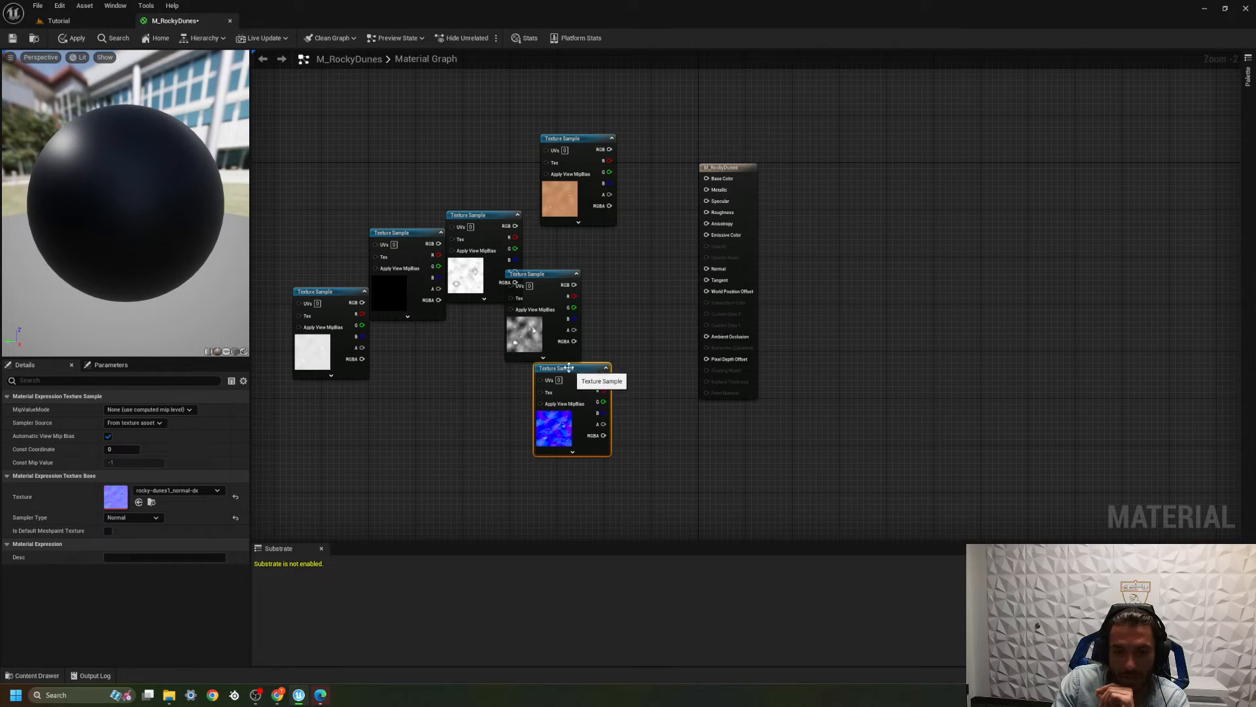
left_click_drag(547, 281, 444, 370)
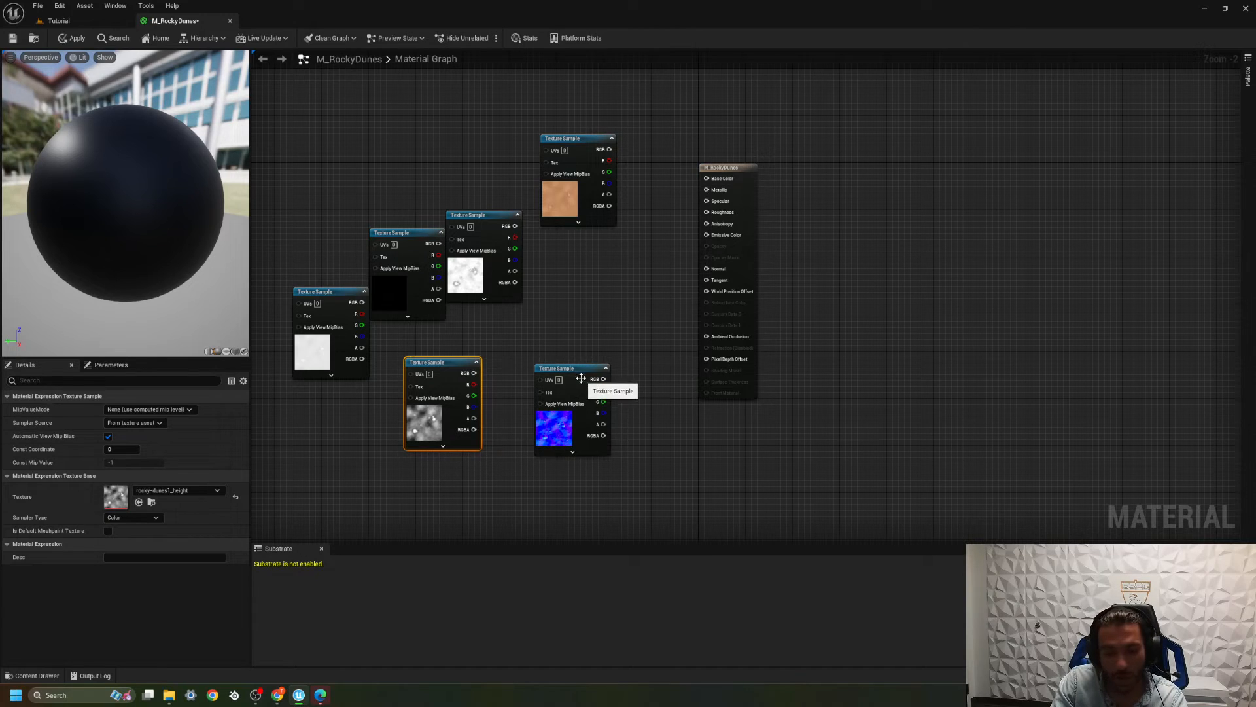
left_click(581, 378)
left_click(449, 376)
key("Delete")
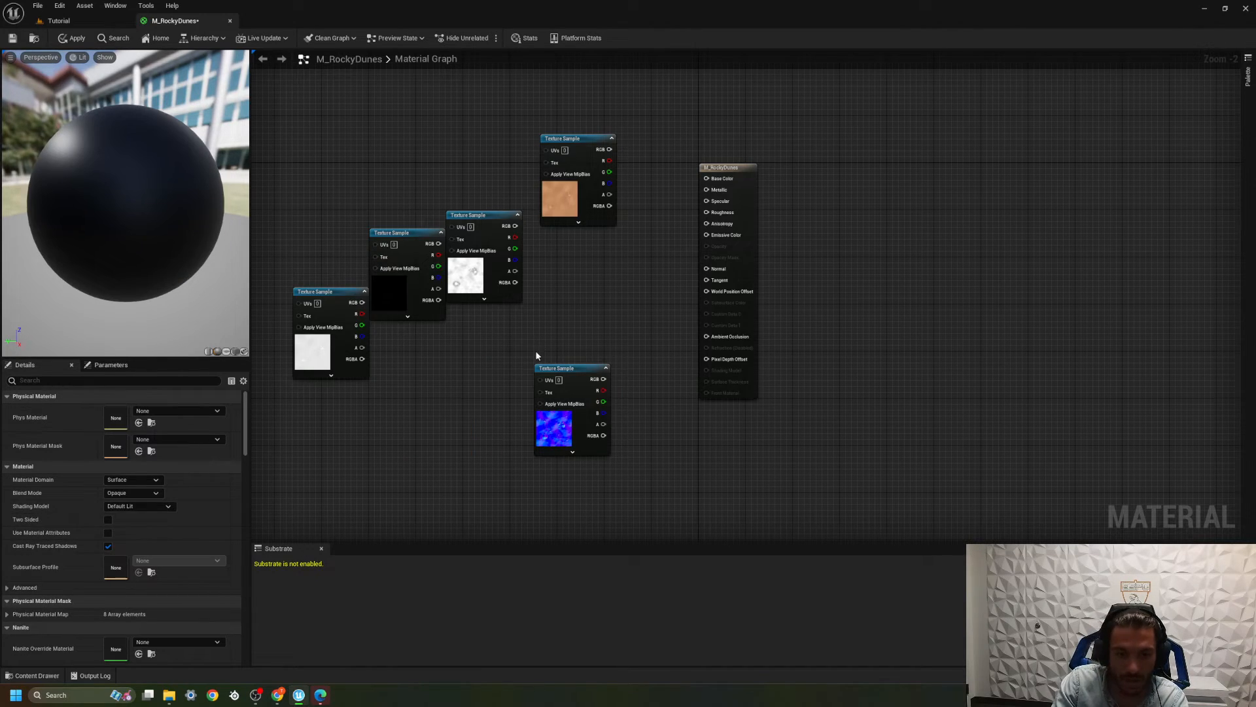
Step: Connect the rocky-dunes1_ao sample's RGB to Ambient Occlusion and the rocky-dunes1_roughness sample's RGB to Roughness
left_click_drag(567, 376, 537, 323)
left_click(493, 218)
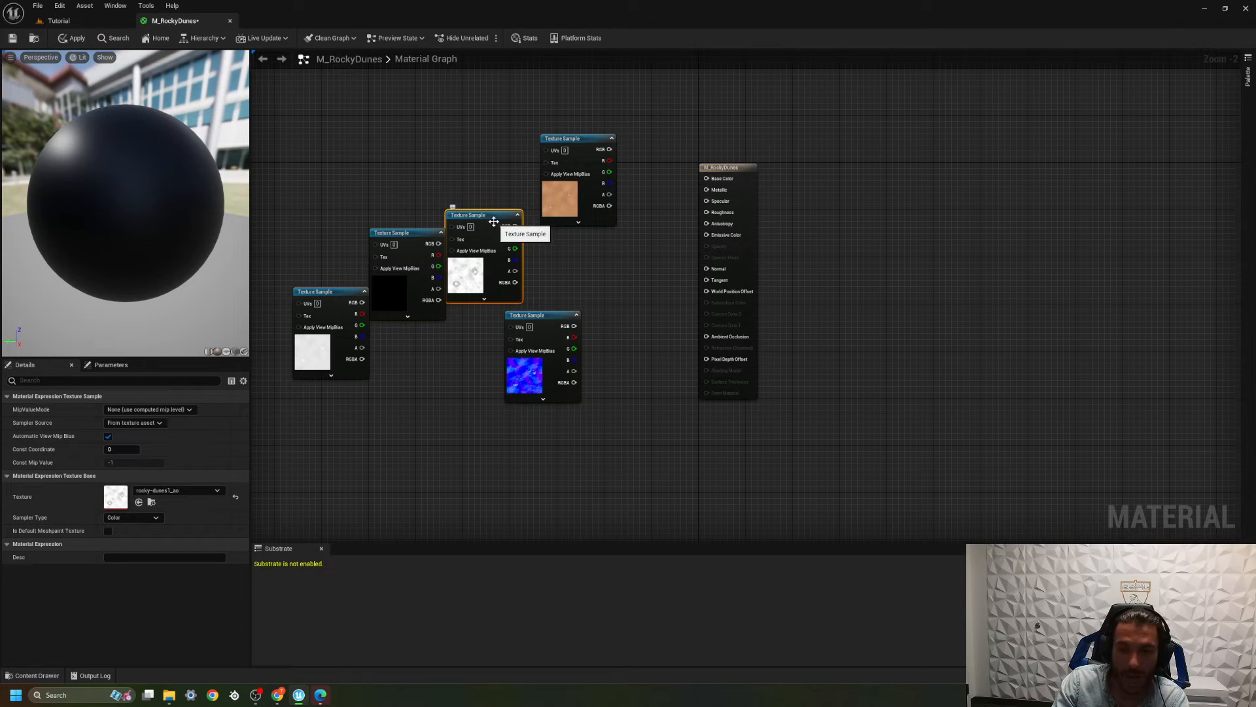
left_click_drag(494, 223, 707, 337)
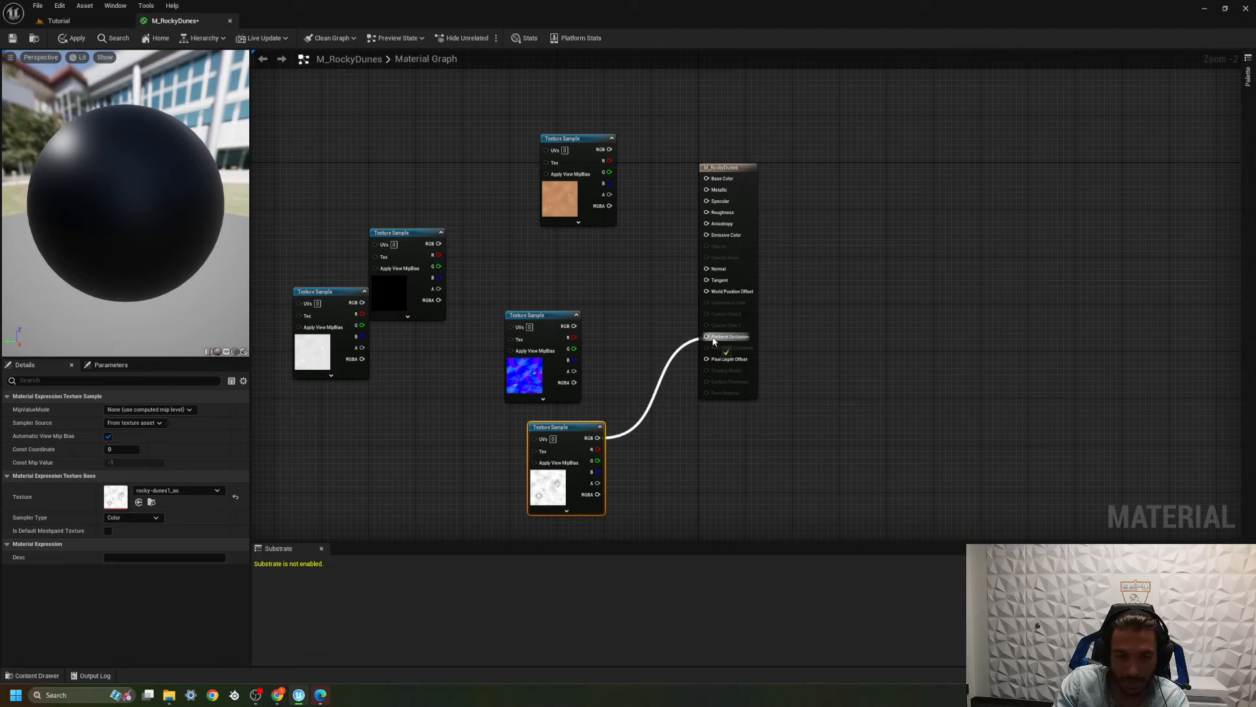
left_click_drag(342, 300, 707, 212)
Step: Connect the rocky-dunes1_normal-dx sample's RGB to the material's Normal input and place the node above the ambient occlusion sample
left_click_drag(544, 320, 532, 267)
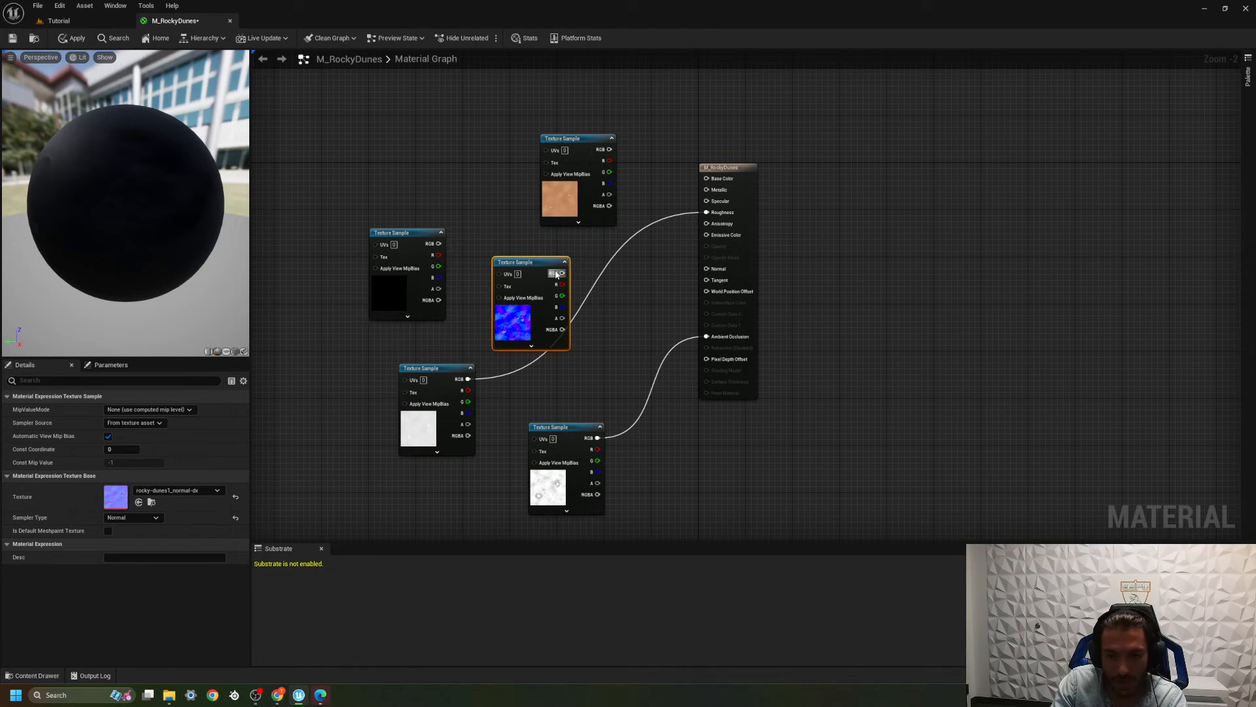
left_click_drag(575, 281, 703, 273)
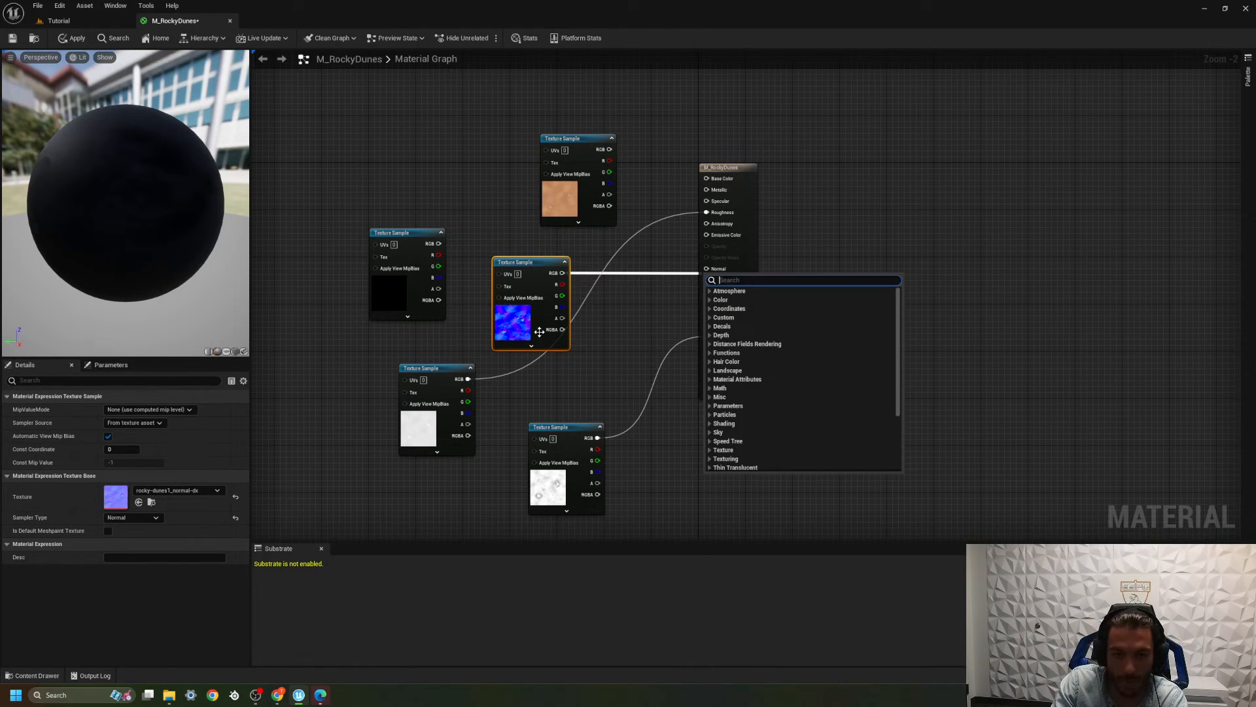
left_click(573, 274)
left_click_drag(564, 274, 706, 269)
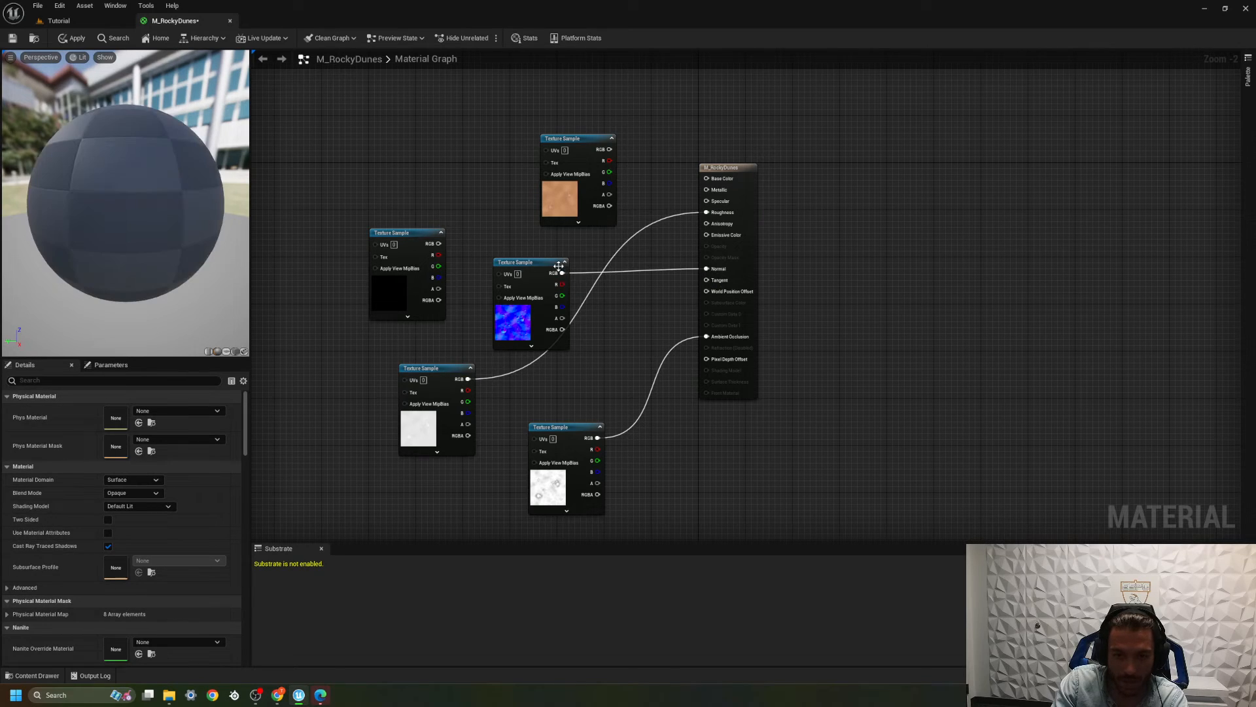
left_click_drag(539, 265, 614, 333)
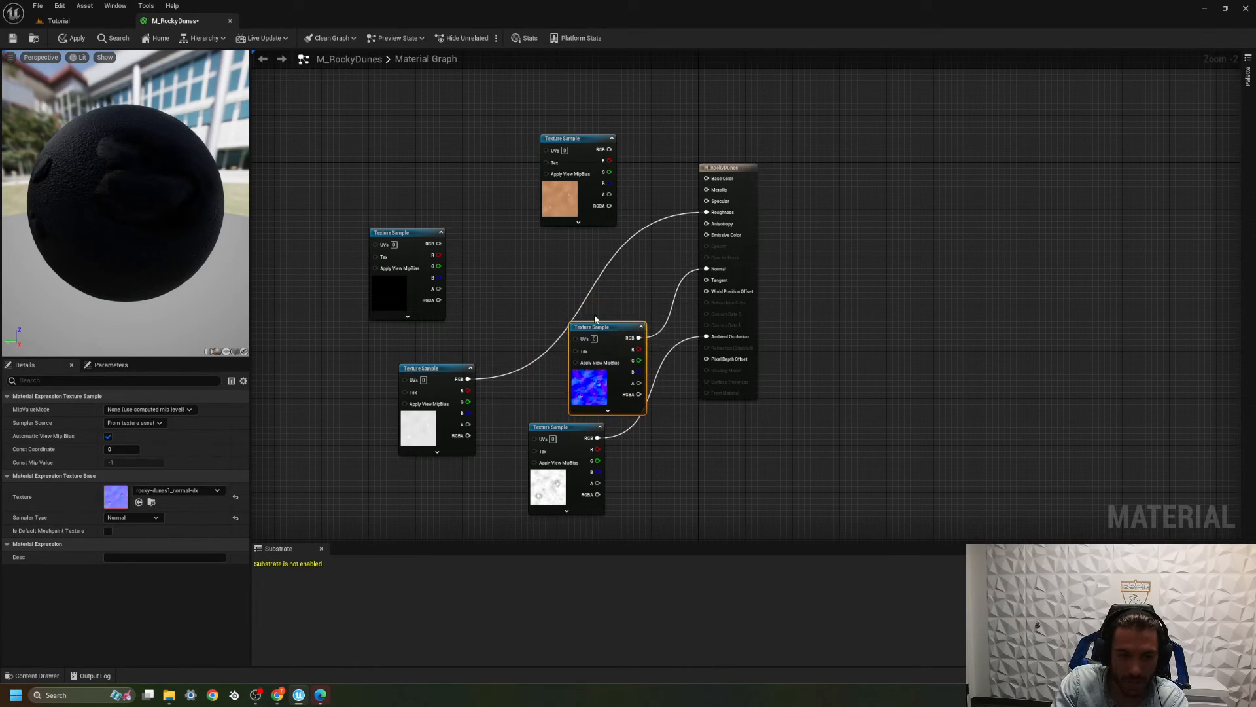
Step: Connect the rocky-dunes1_metallic sample's RGB to Metallic and the rocky-dunes1_albedo sample's RGB to Base Color
left_click_drag(412, 233, 707, 190)
left_click_drag(614, 155, 707, 178)
left_click_drag(583, 139, 558, 86)
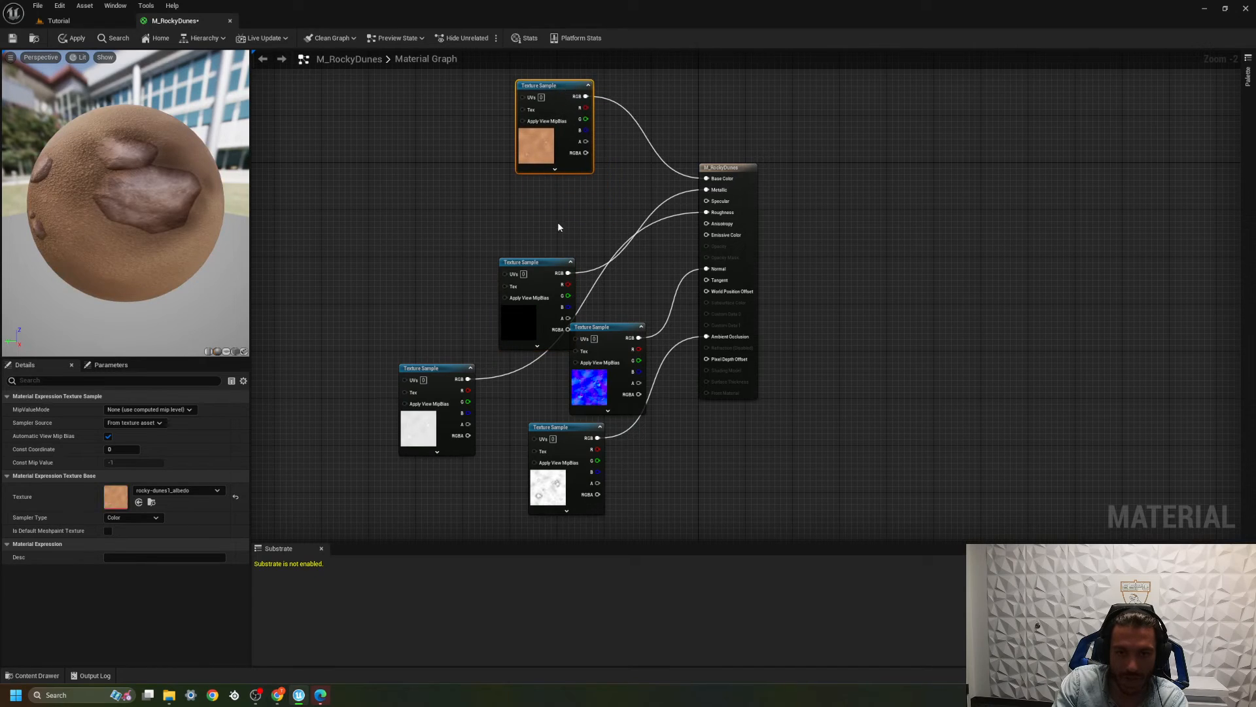
Step: Stack the texture samples in a column as albedo, metallic, normal, roughness and ambient occlusion, and save the M_RockyDunes material
left_click_drag(549, 266, 555, 172)
left_click_drag(607, 336, 547, 271)
left_click_drag(568, 429, 539, 476)
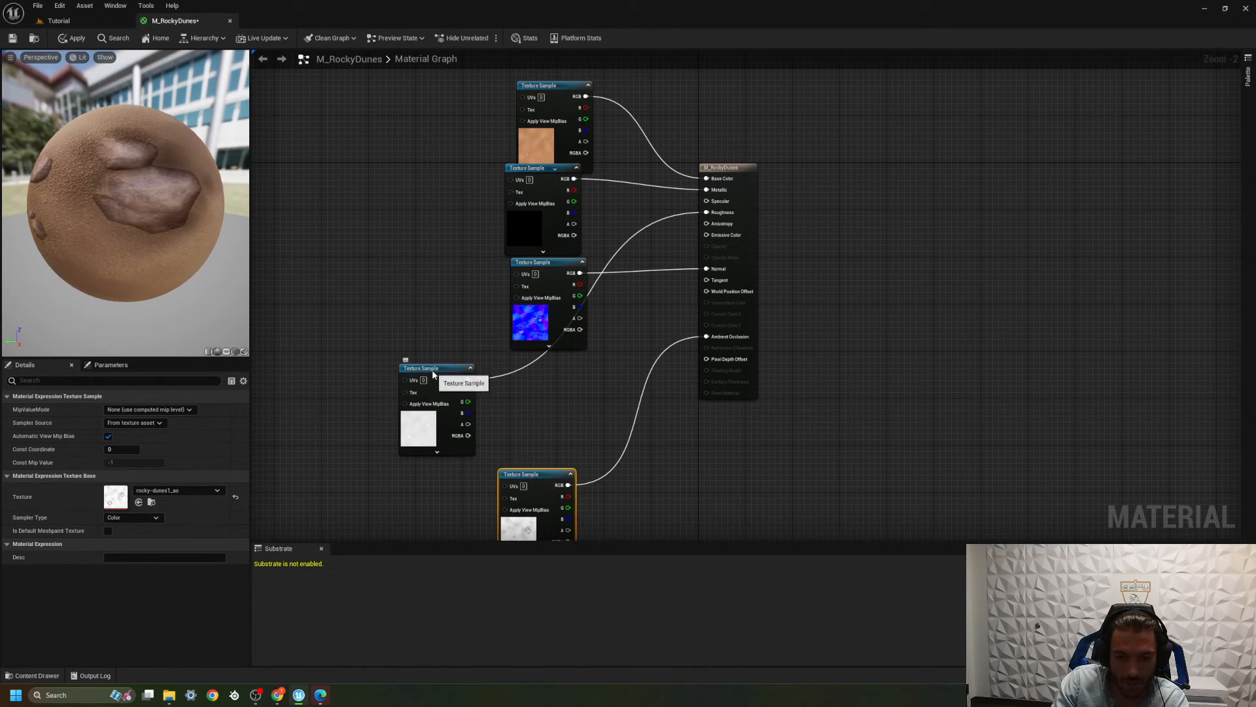
left_click_drag(433, 374, 539, 372)
right_click_drag(591, 112, 604, 169)
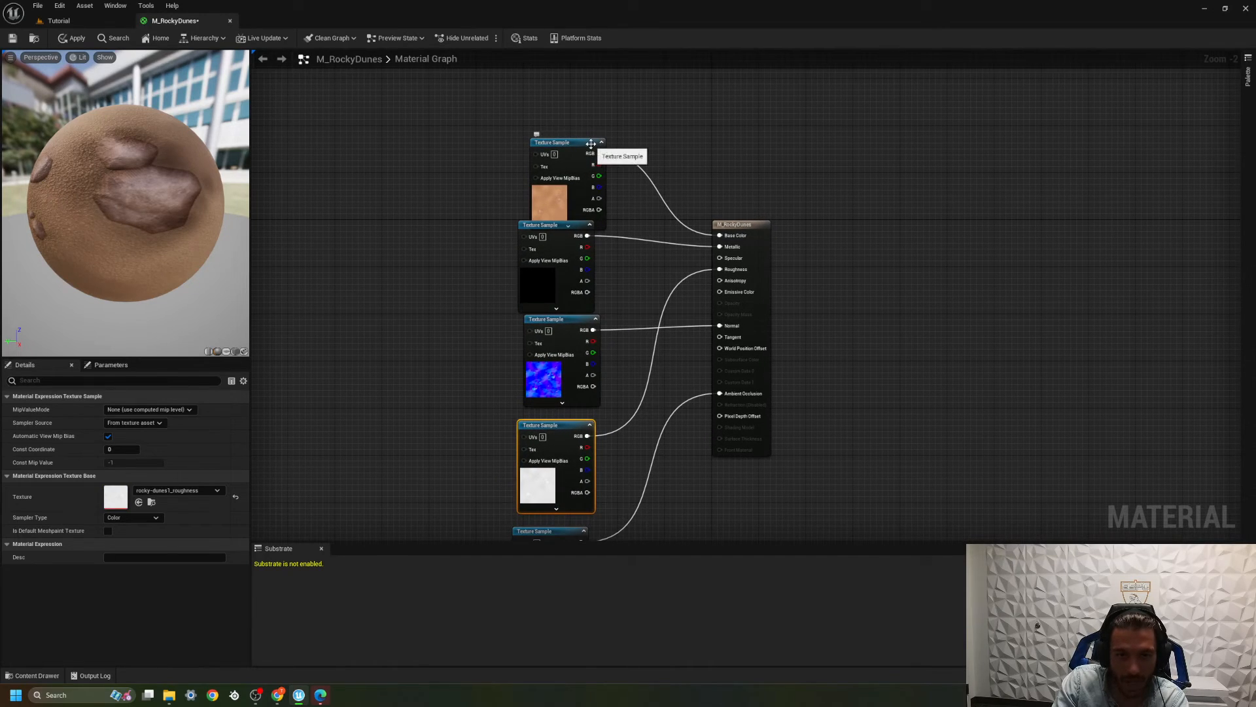
left_click_drag(581, 148, 545, 136)
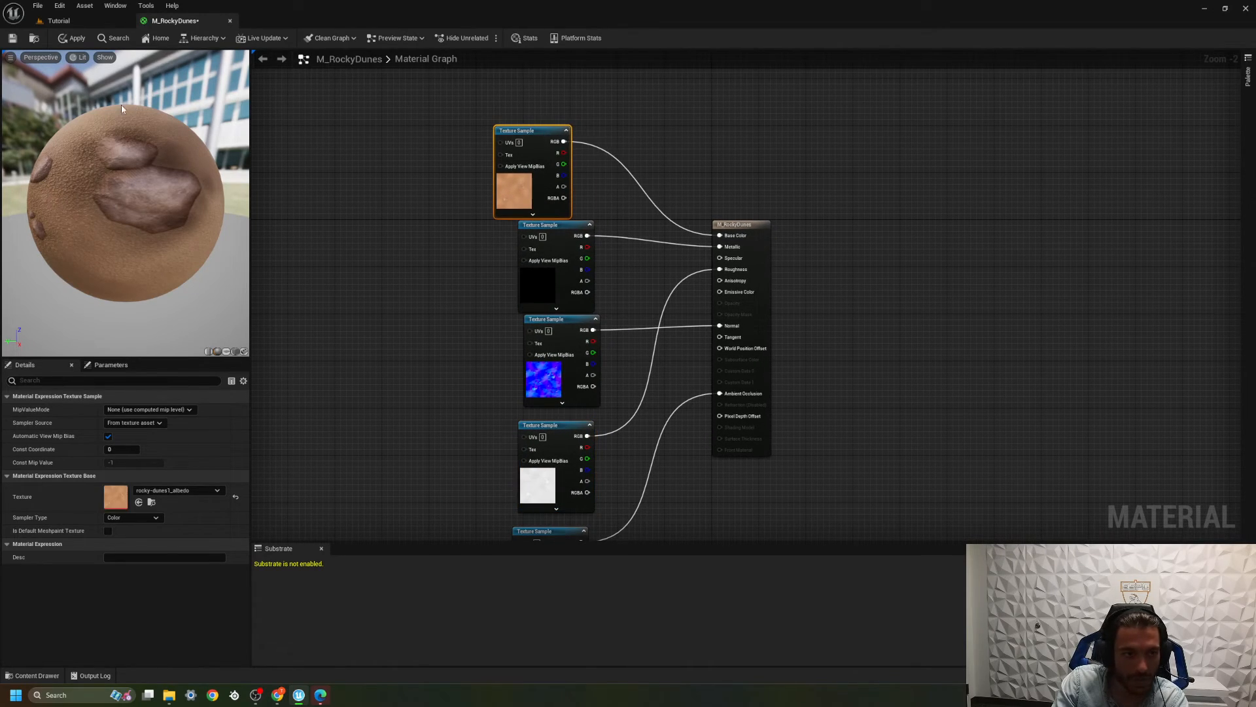
left_click(11, 38)
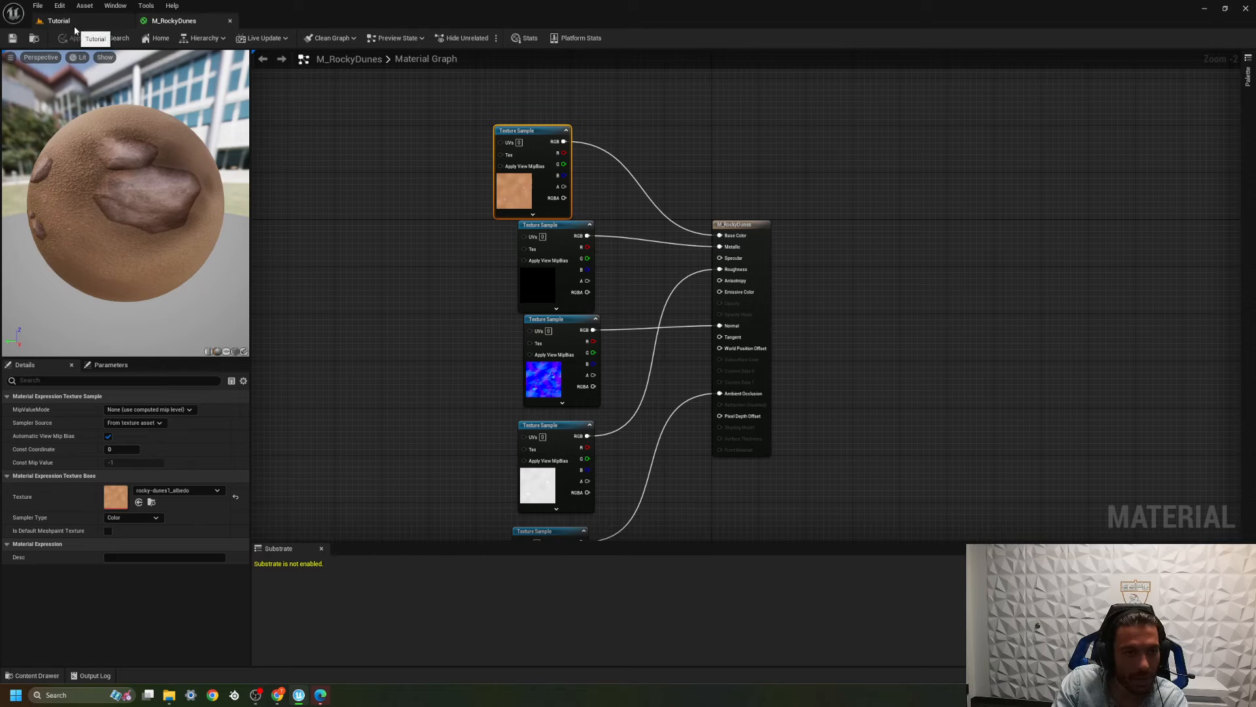
Step: Return to the Tutorial level, filter Tutorial Content by "m_" and apply M_RockyDunes to the cube
left_click(75, 29)
key("ctrl+space")
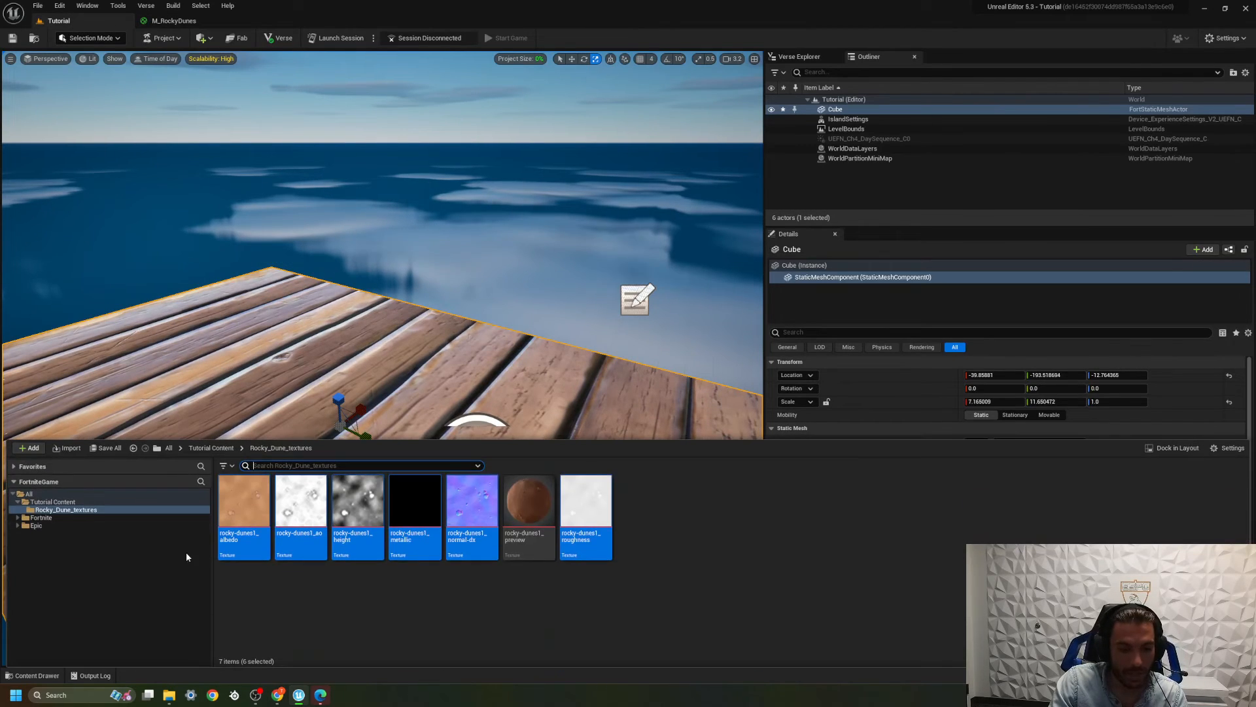
left_click(210, 447)
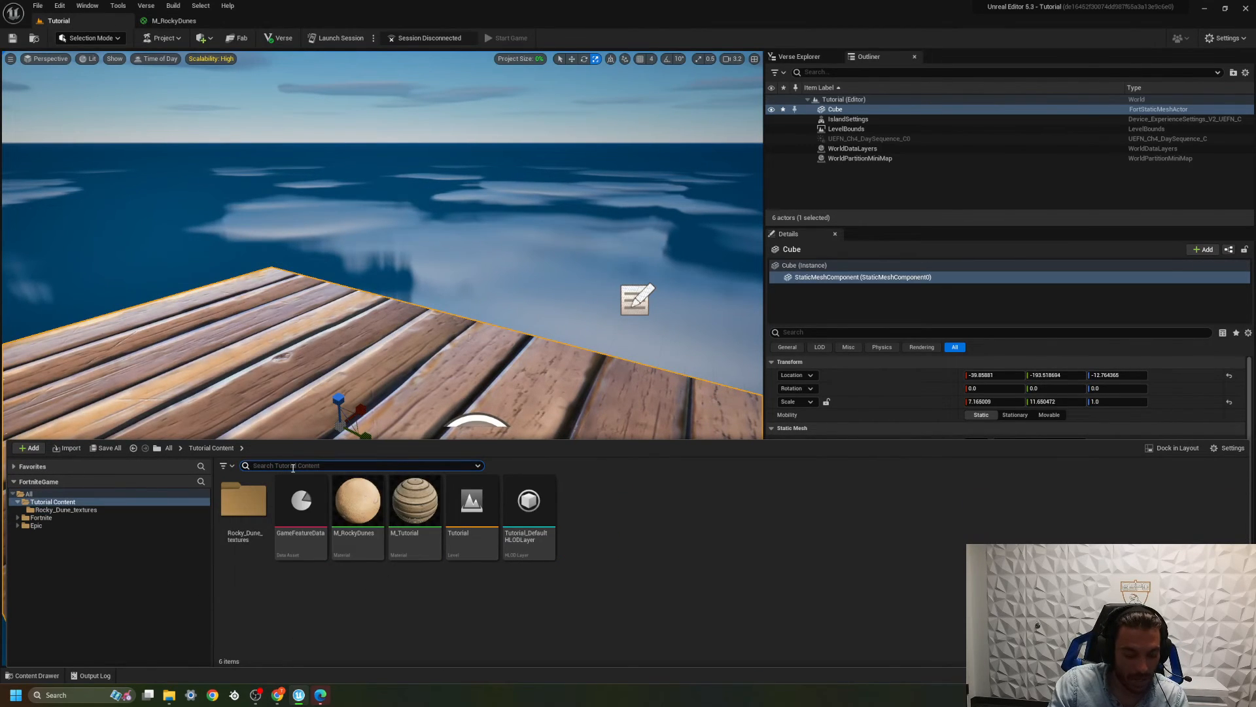
type("m_")
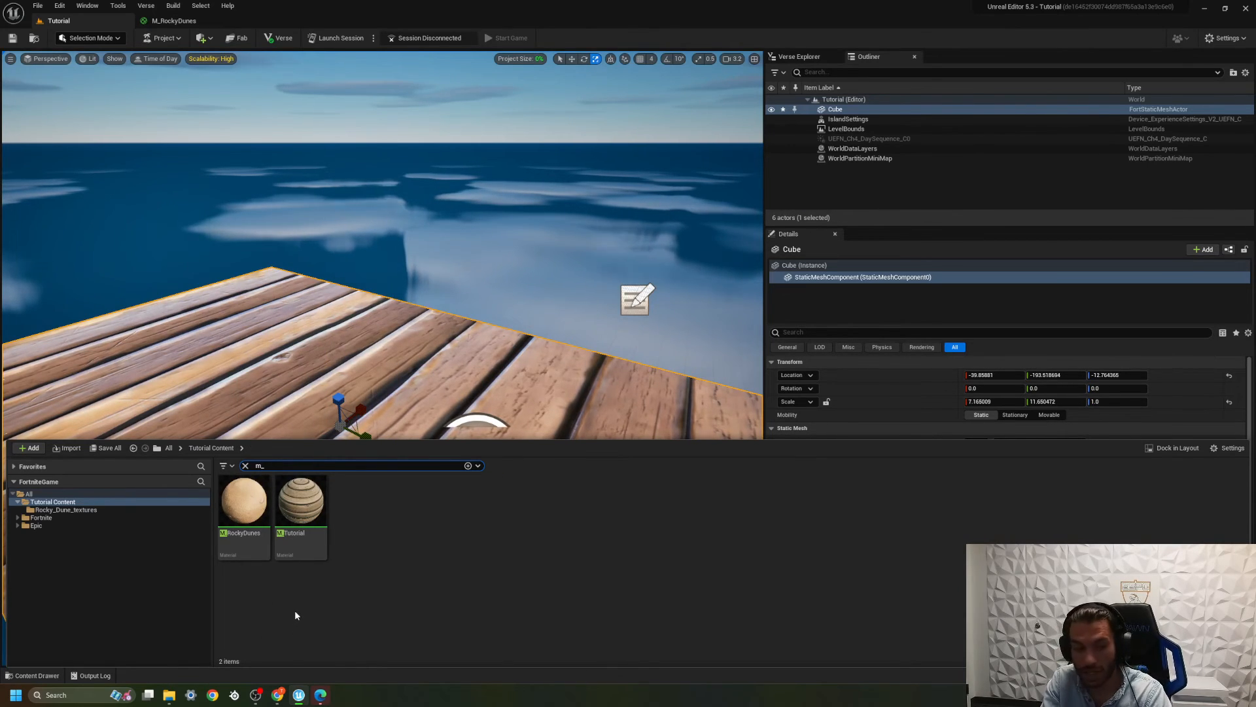
left_click(255, 538)
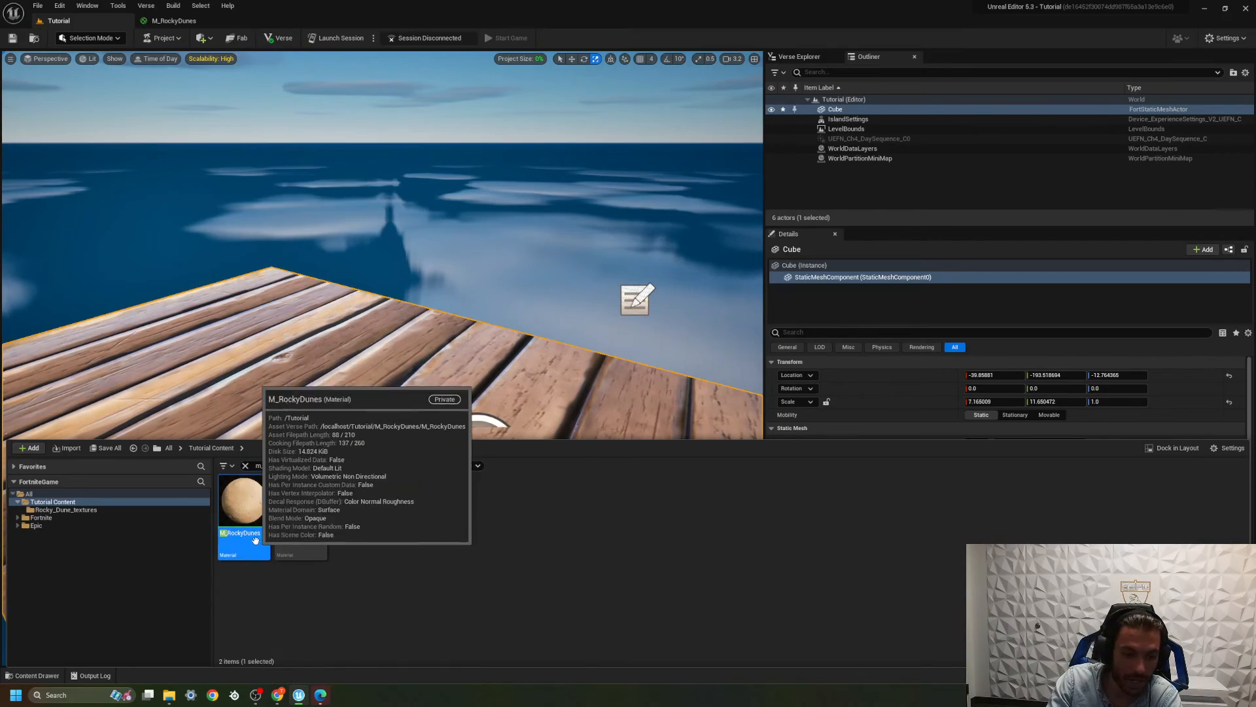
left_click_drag(255, 540, 305, 382)
Step: Stretch the cube vertically to a Z scale of about 2.59
right_click_drag(306, 381, 484, 432)
key("w")
key("s")
left_click_drag(342, 326, 342, 284)
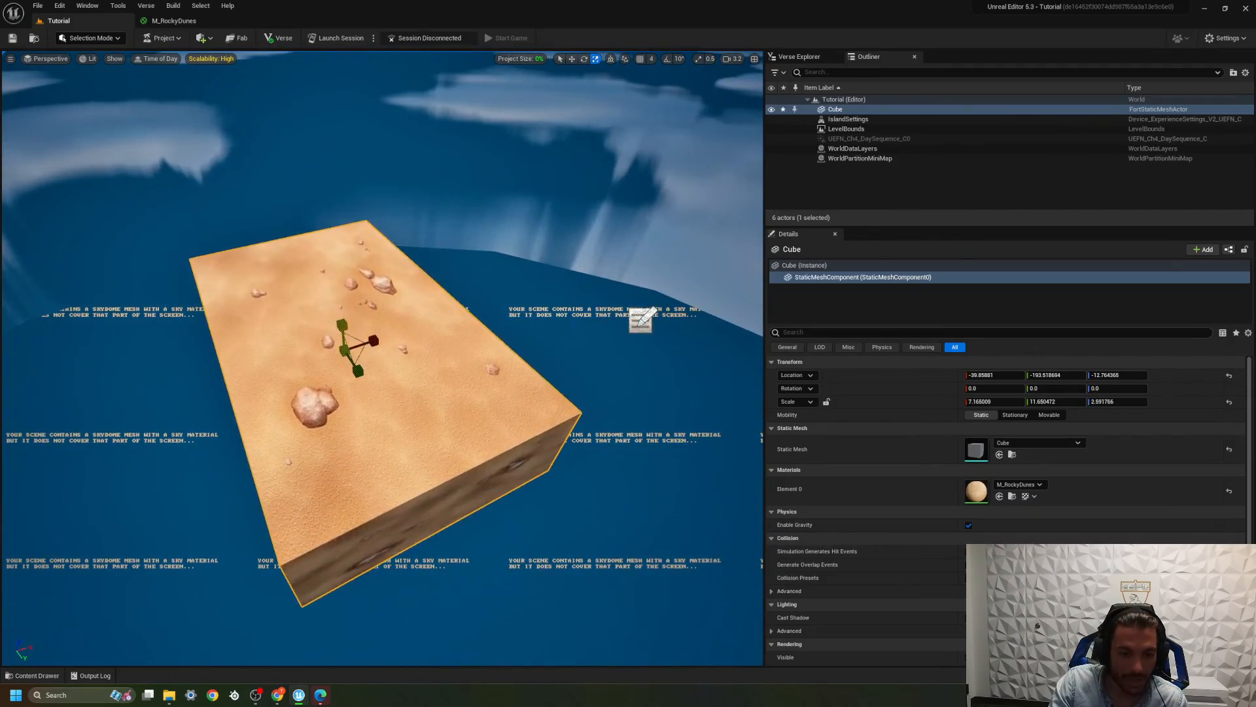
Step: Flatten the cube to a Z scale of about 0.59 and view its rocky sand surface up close
key("d")
right_click_drag(341, 284, 209, 252)
key("w")
key("d")
key("s")
key("a")
key("s")
left_click_drag(468, 343, 469, 396)
right_click_drag(433, 347, 458, 340)
key("w")
key("d")
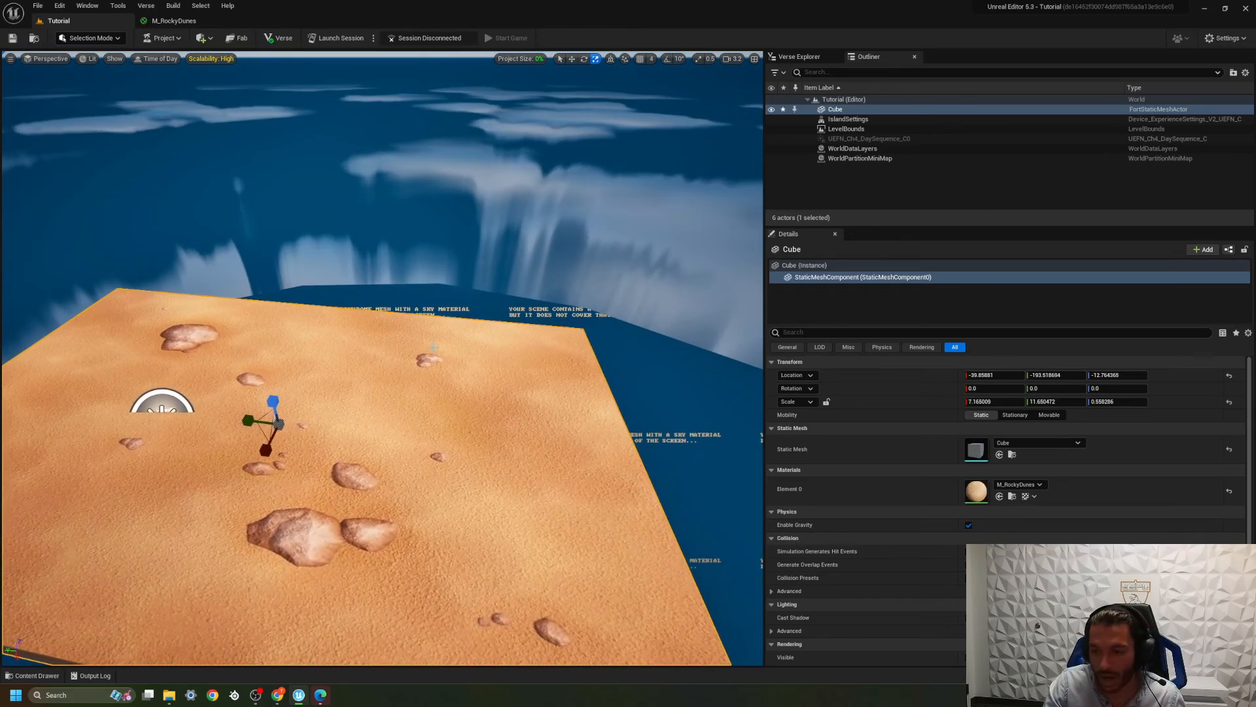